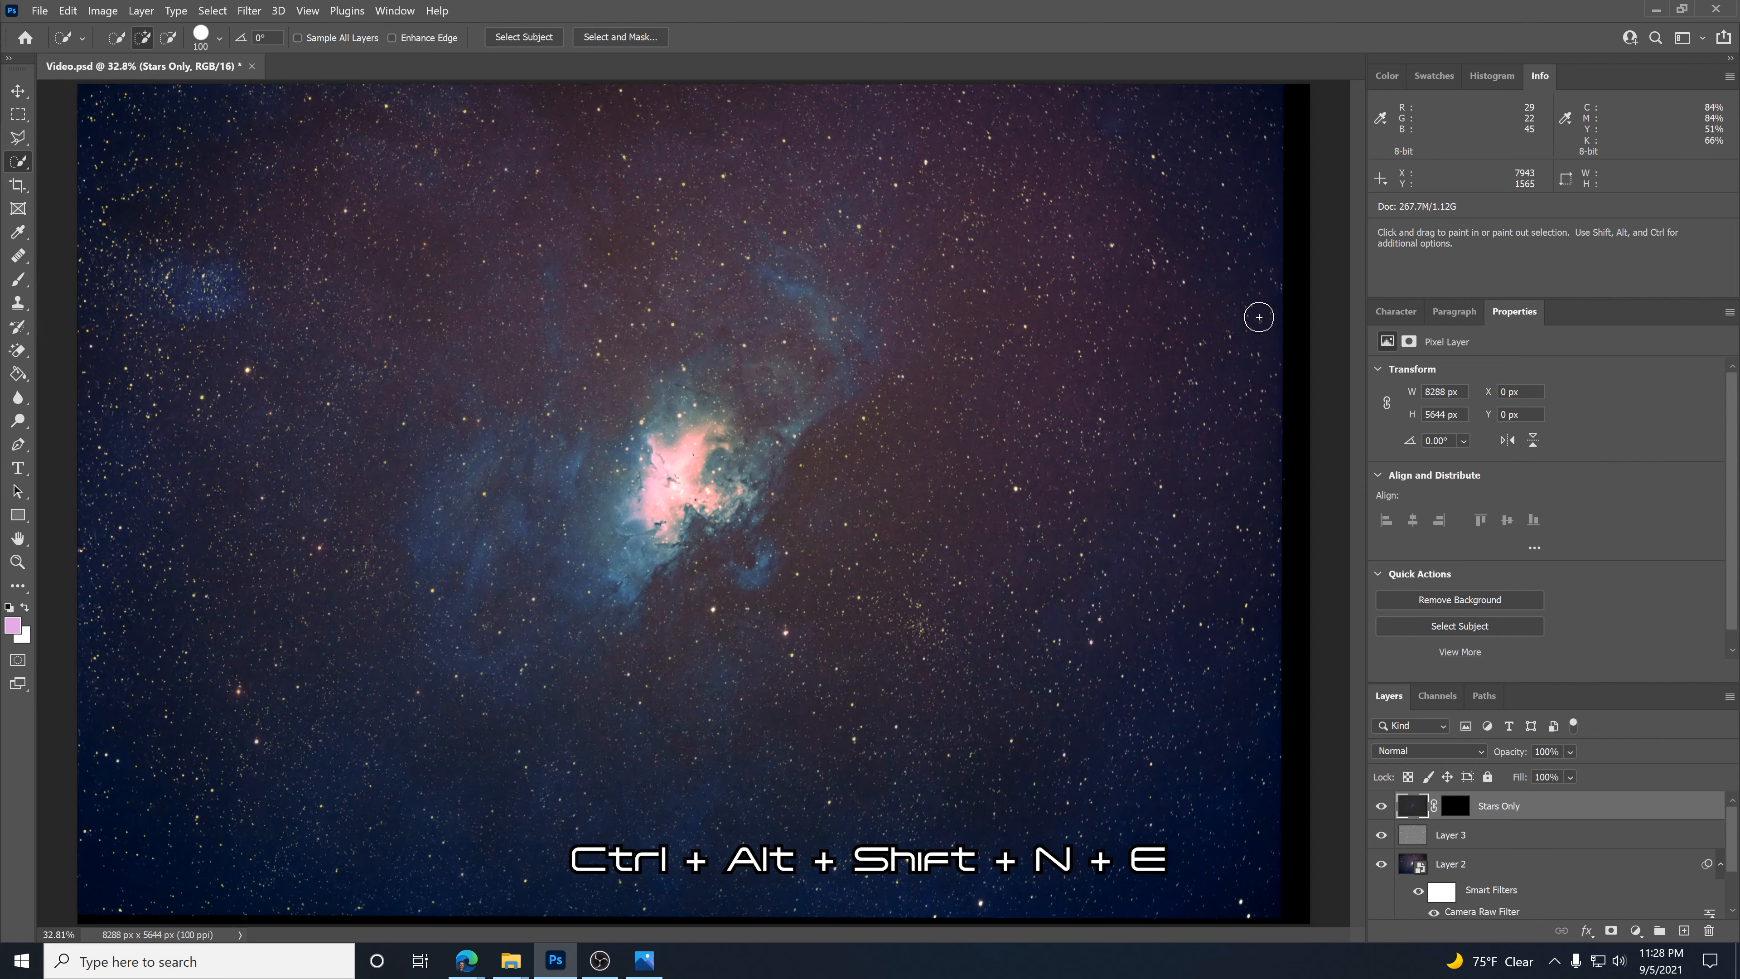
Stamp all visible layers into a new top layer and convert it for smart filters.
key("ctrl+alt+shift+n")
key("ctrl+alt+shift+e")
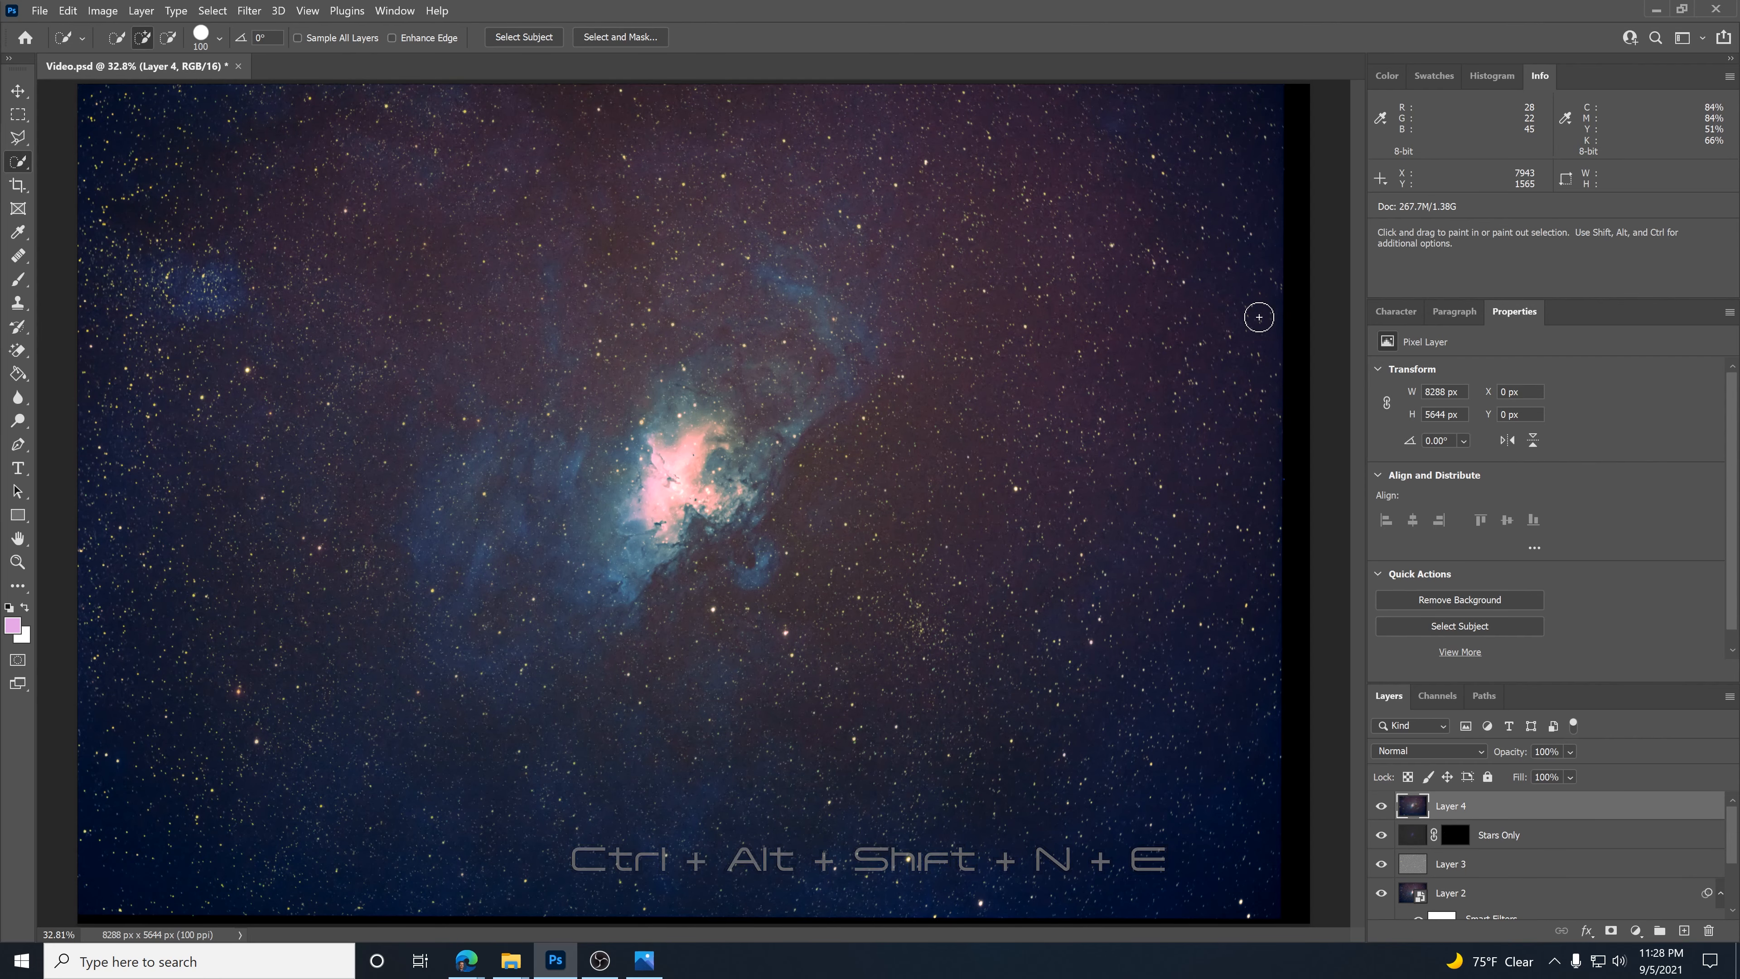
left_click(260, 10)
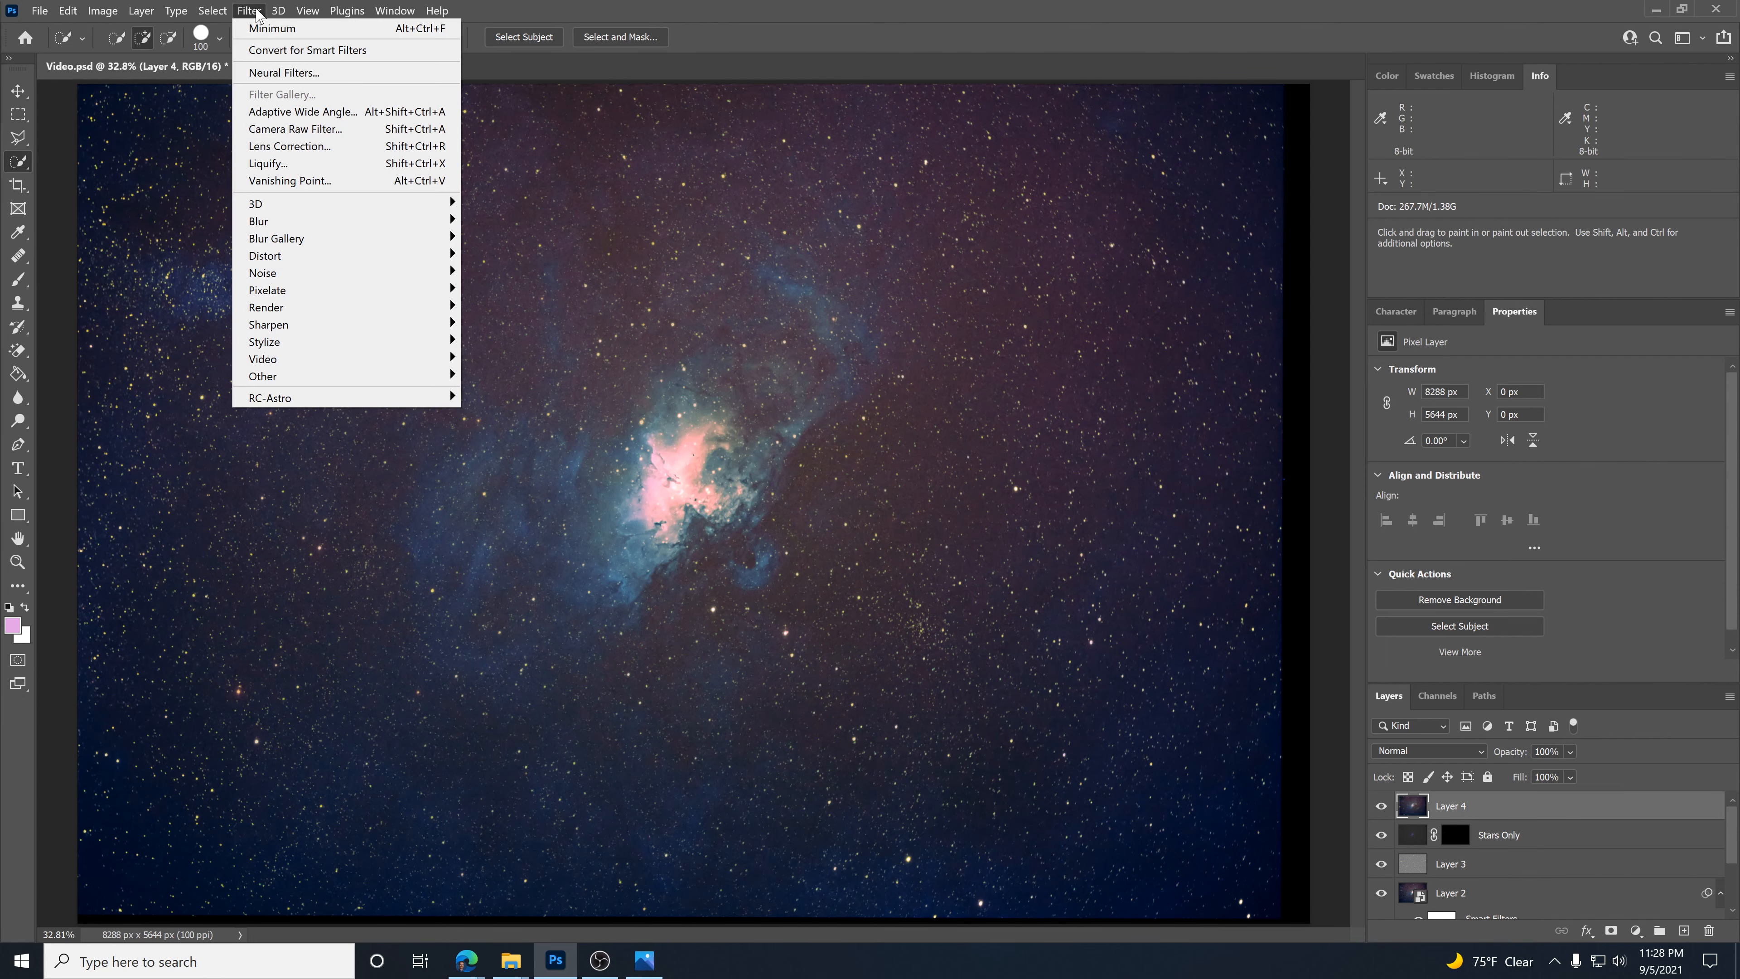
left_click(263, 50)
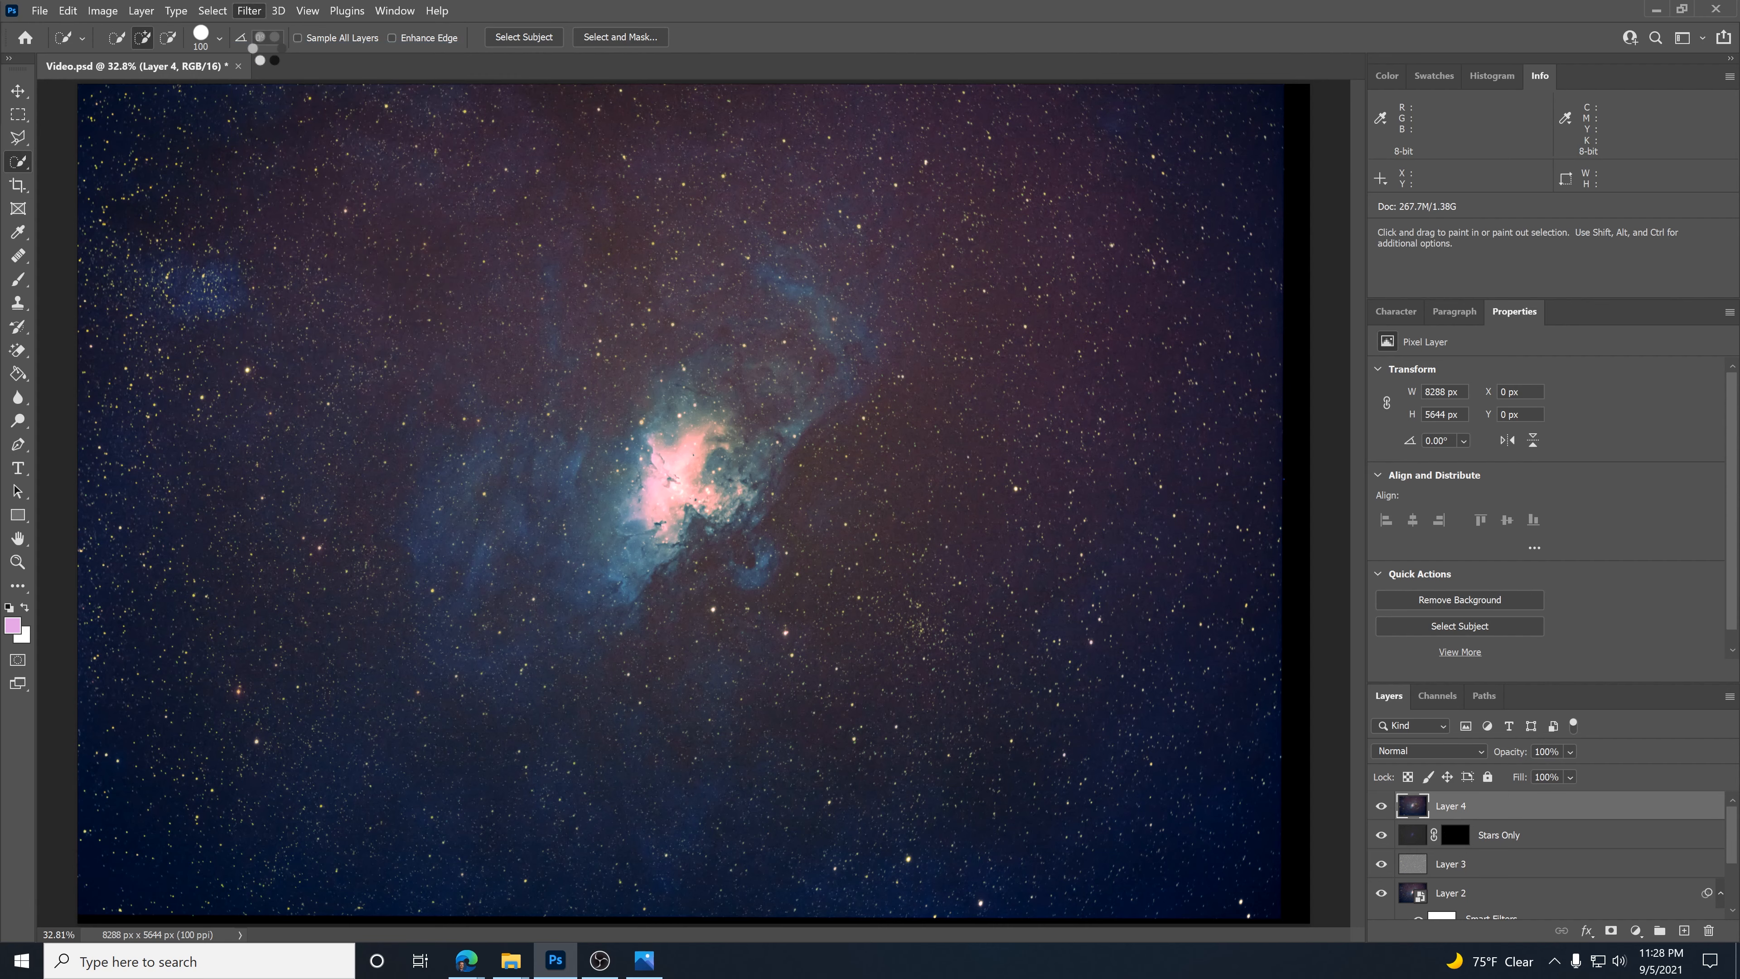
Select the image highlights with Color Range, using 0% fuzziness and a slightly lowered range that takes in more stars.
left_click(219, 11)
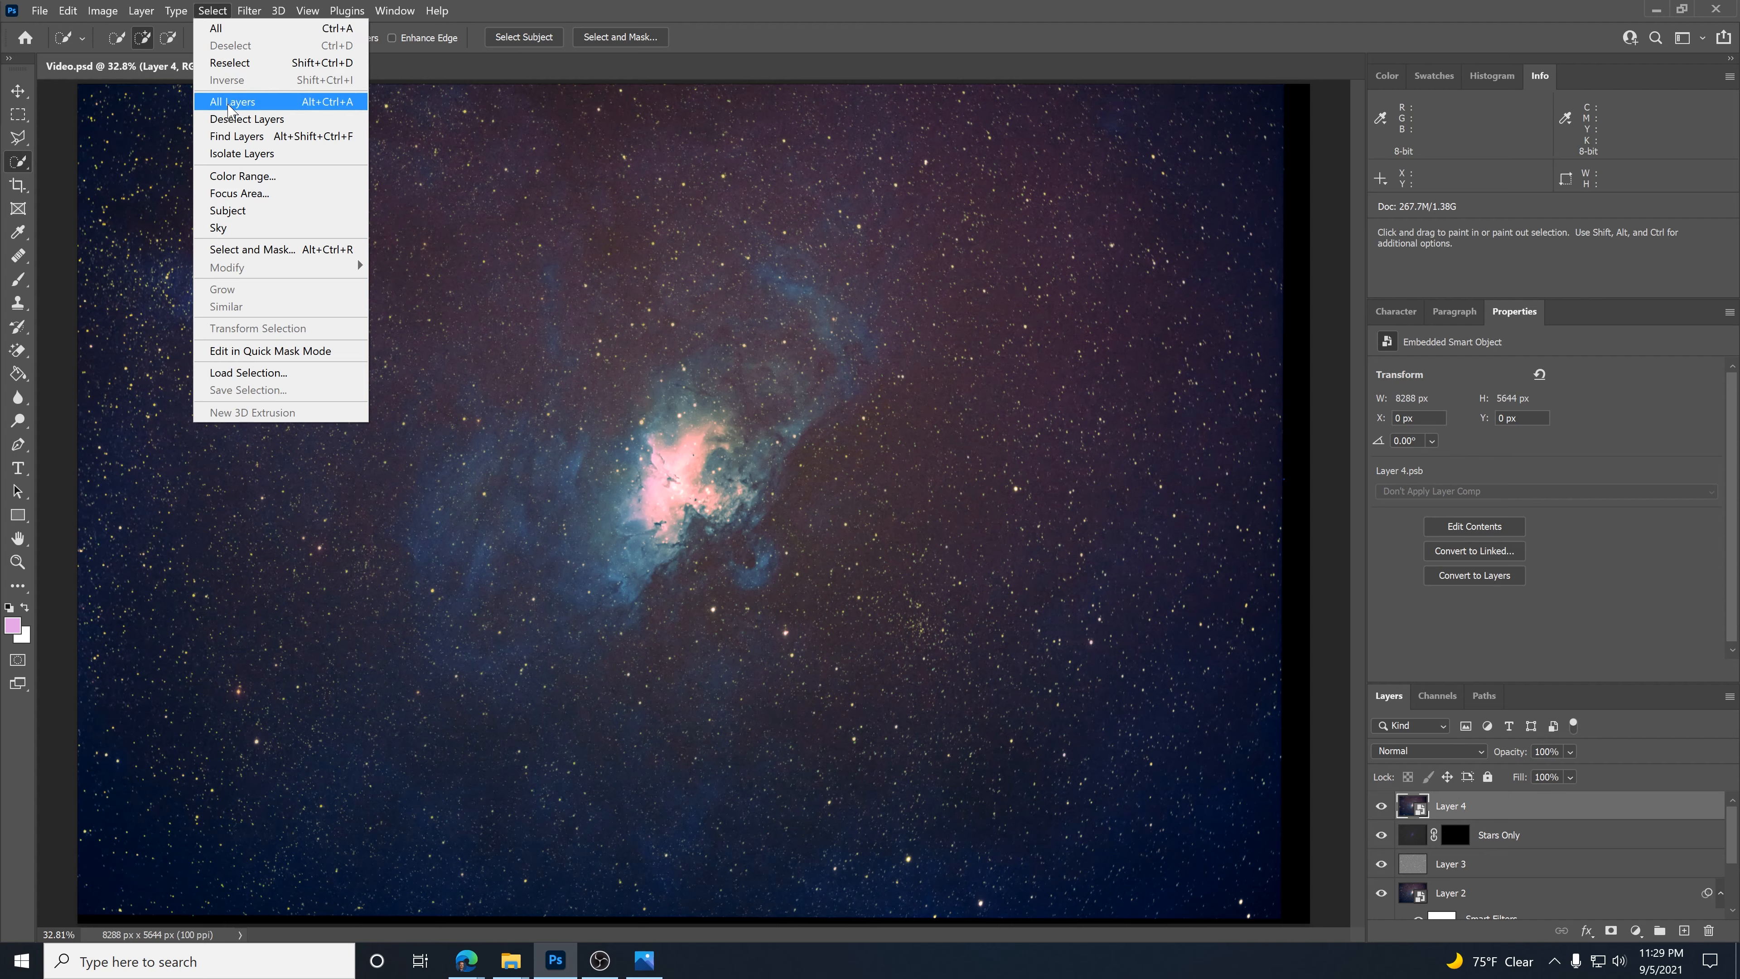
left_click(237, 177)
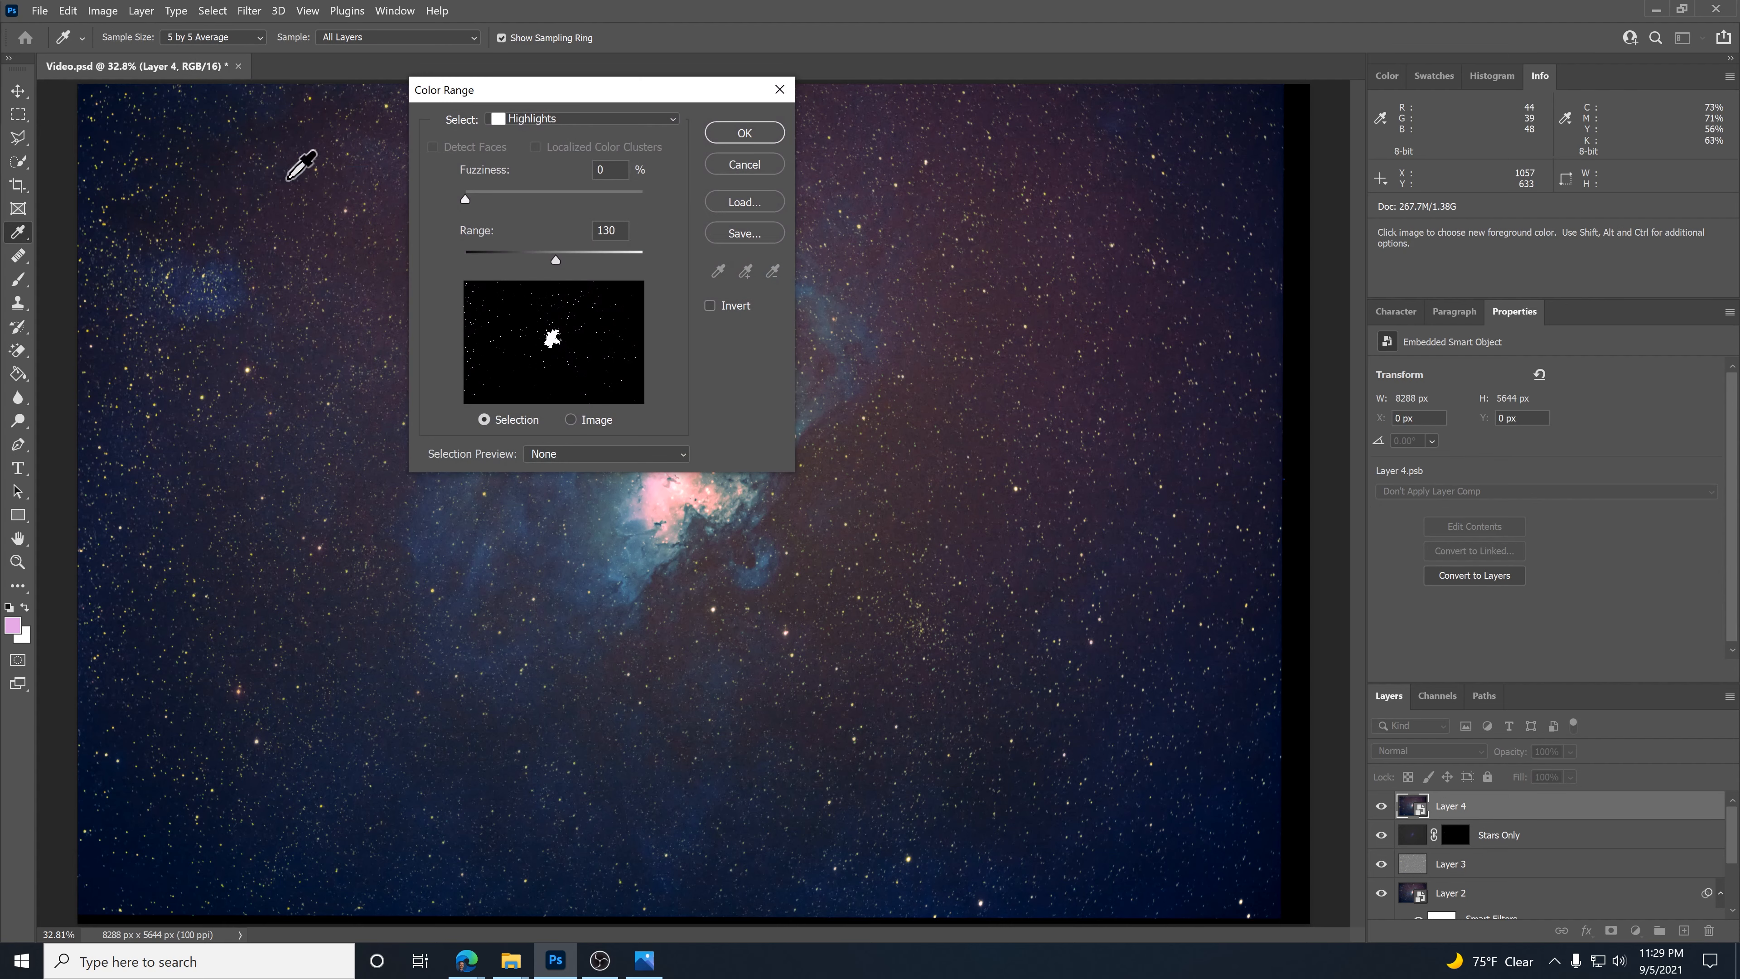
left_click(612, 119)
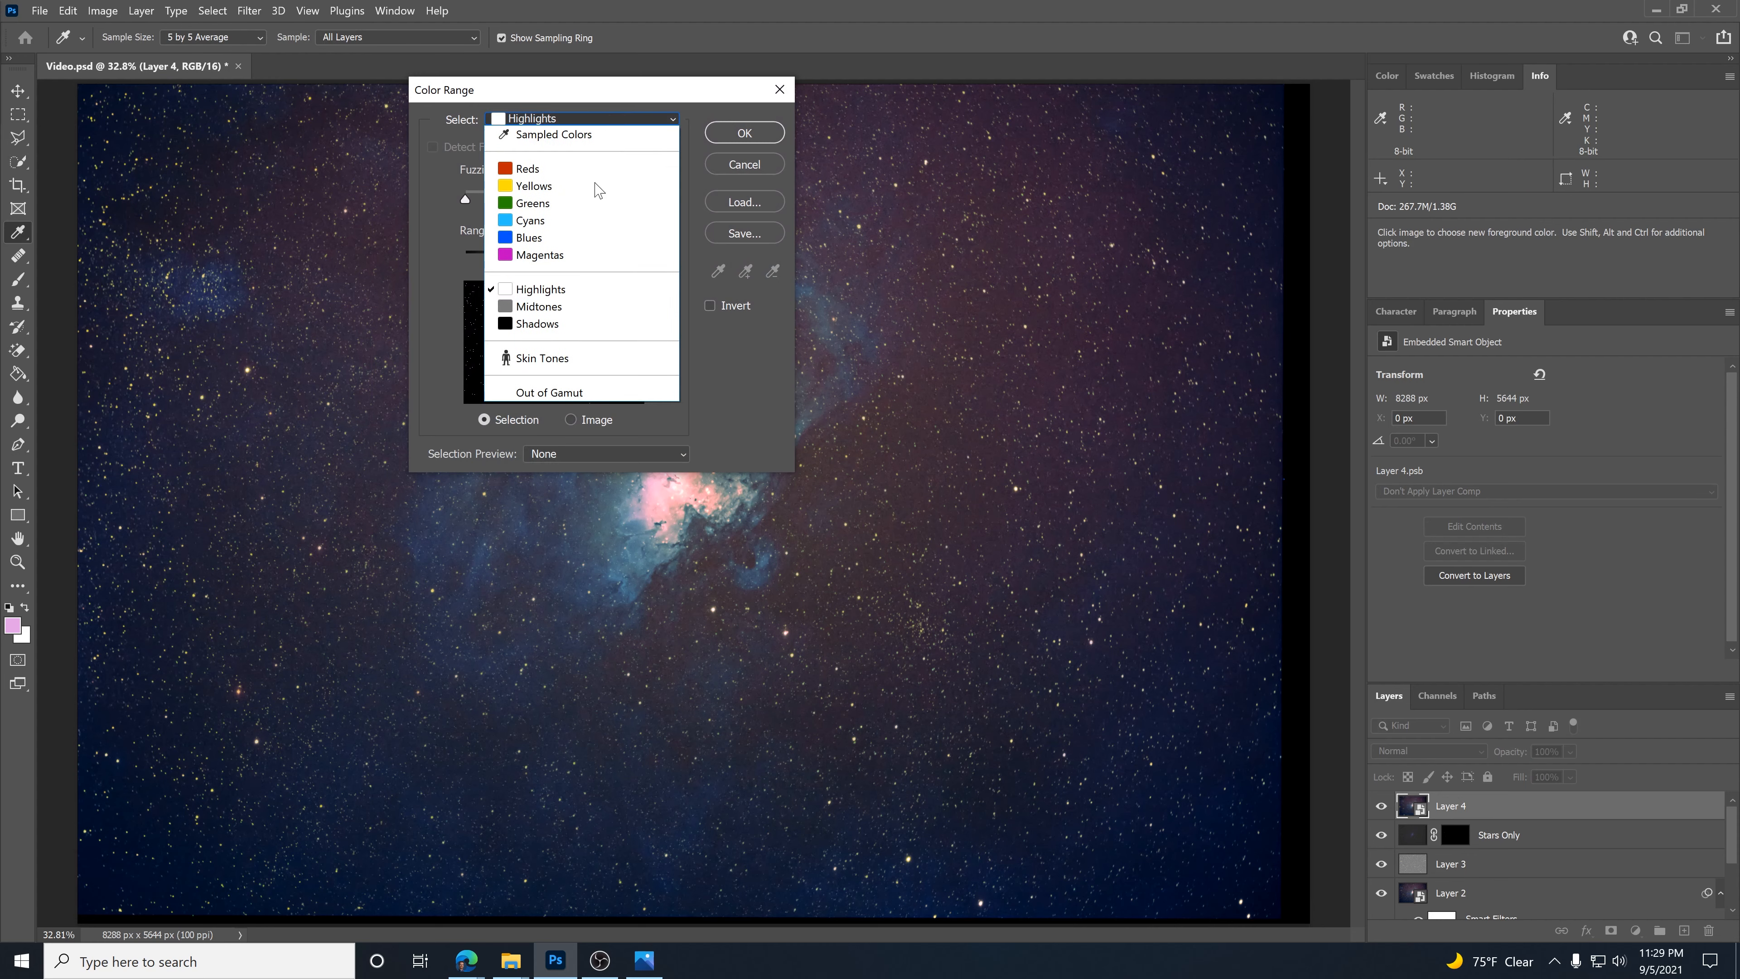
left_click(557, 289)
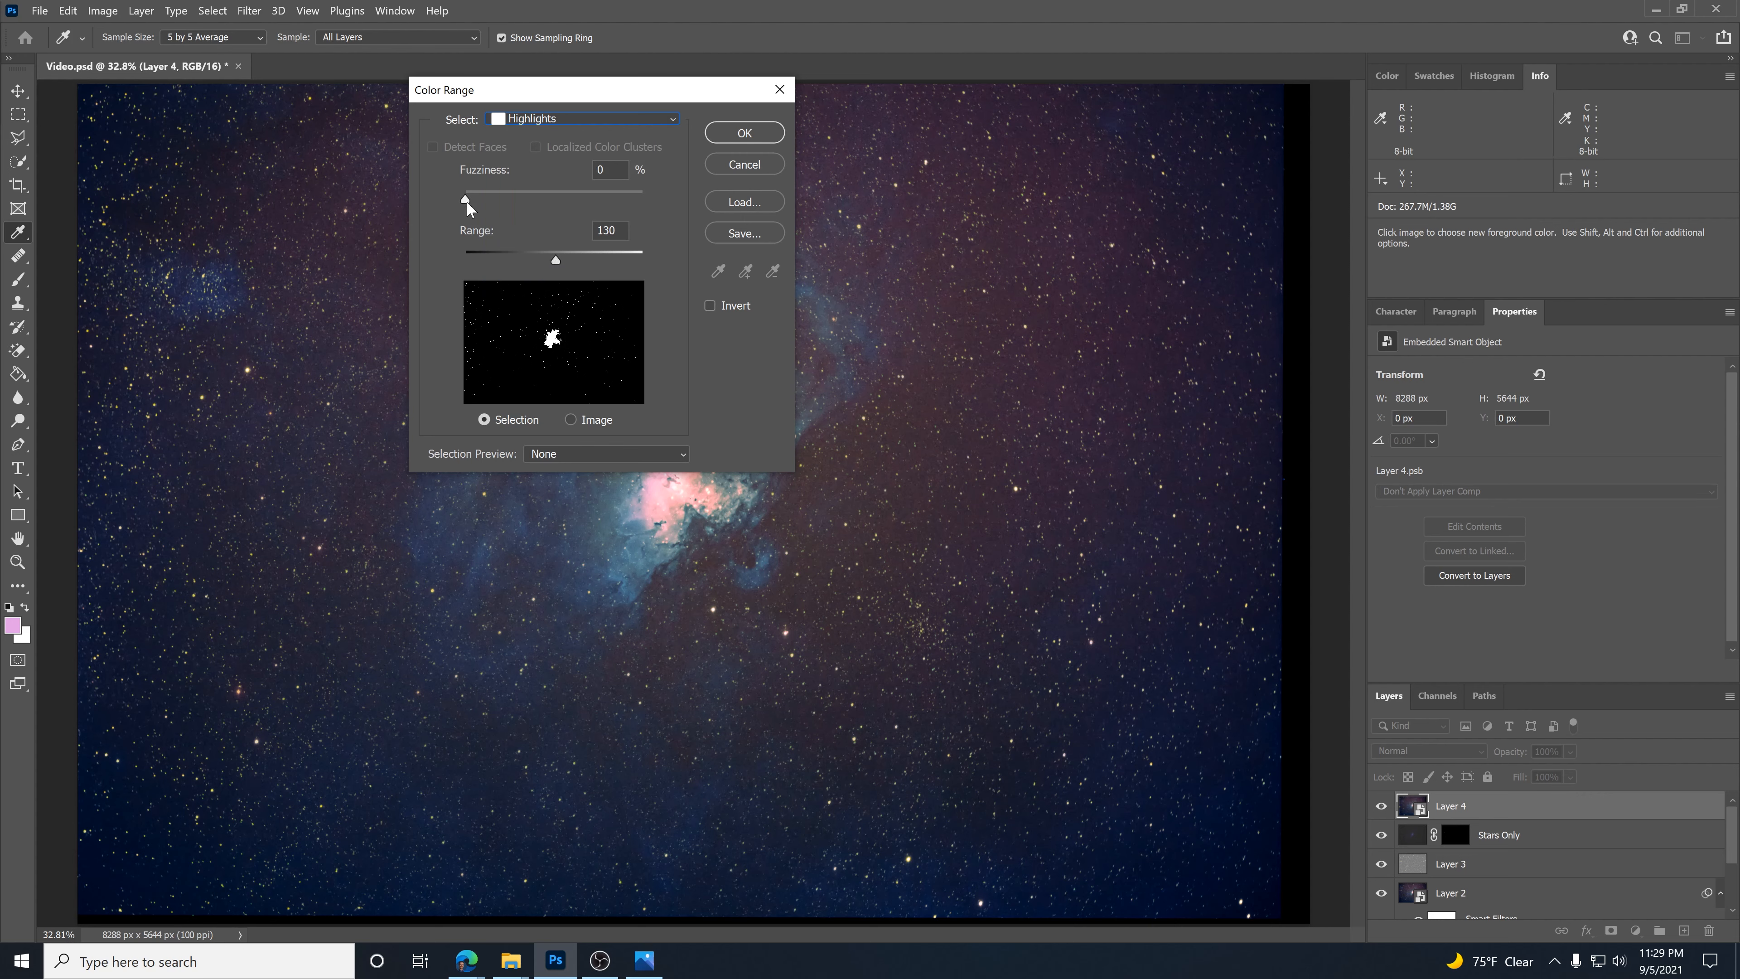
left_click_drag(556, 260, 555, 260)
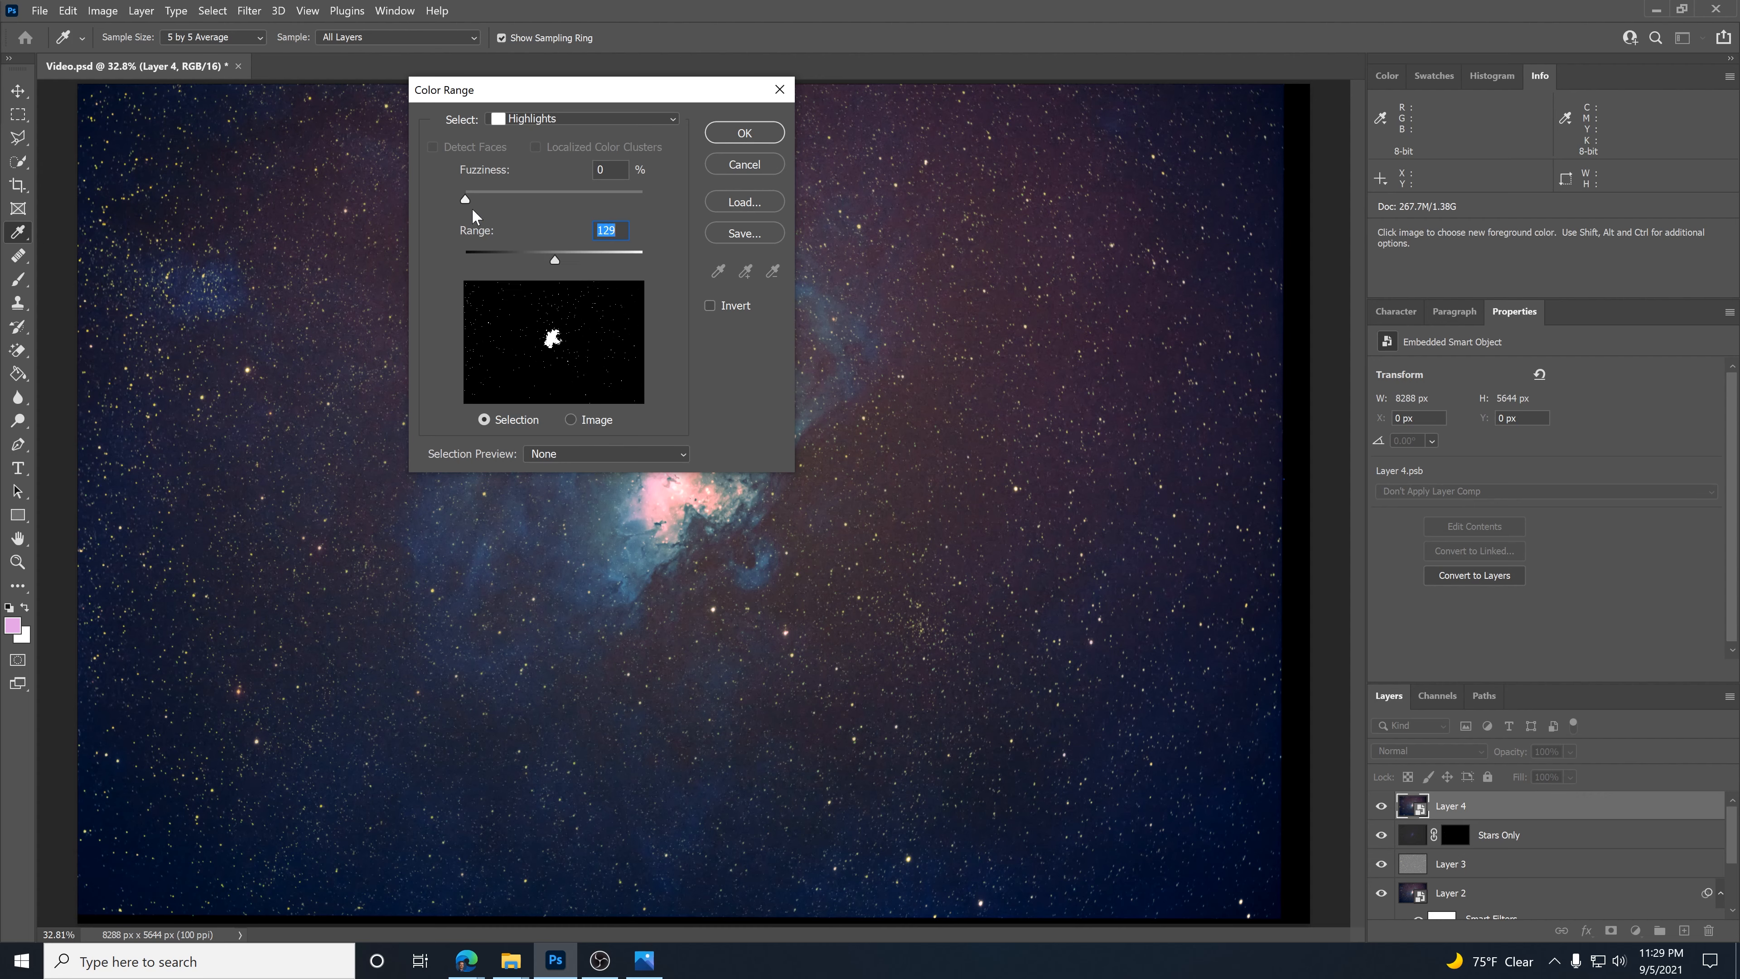
left_click_drag(466, 199, 601, 199)
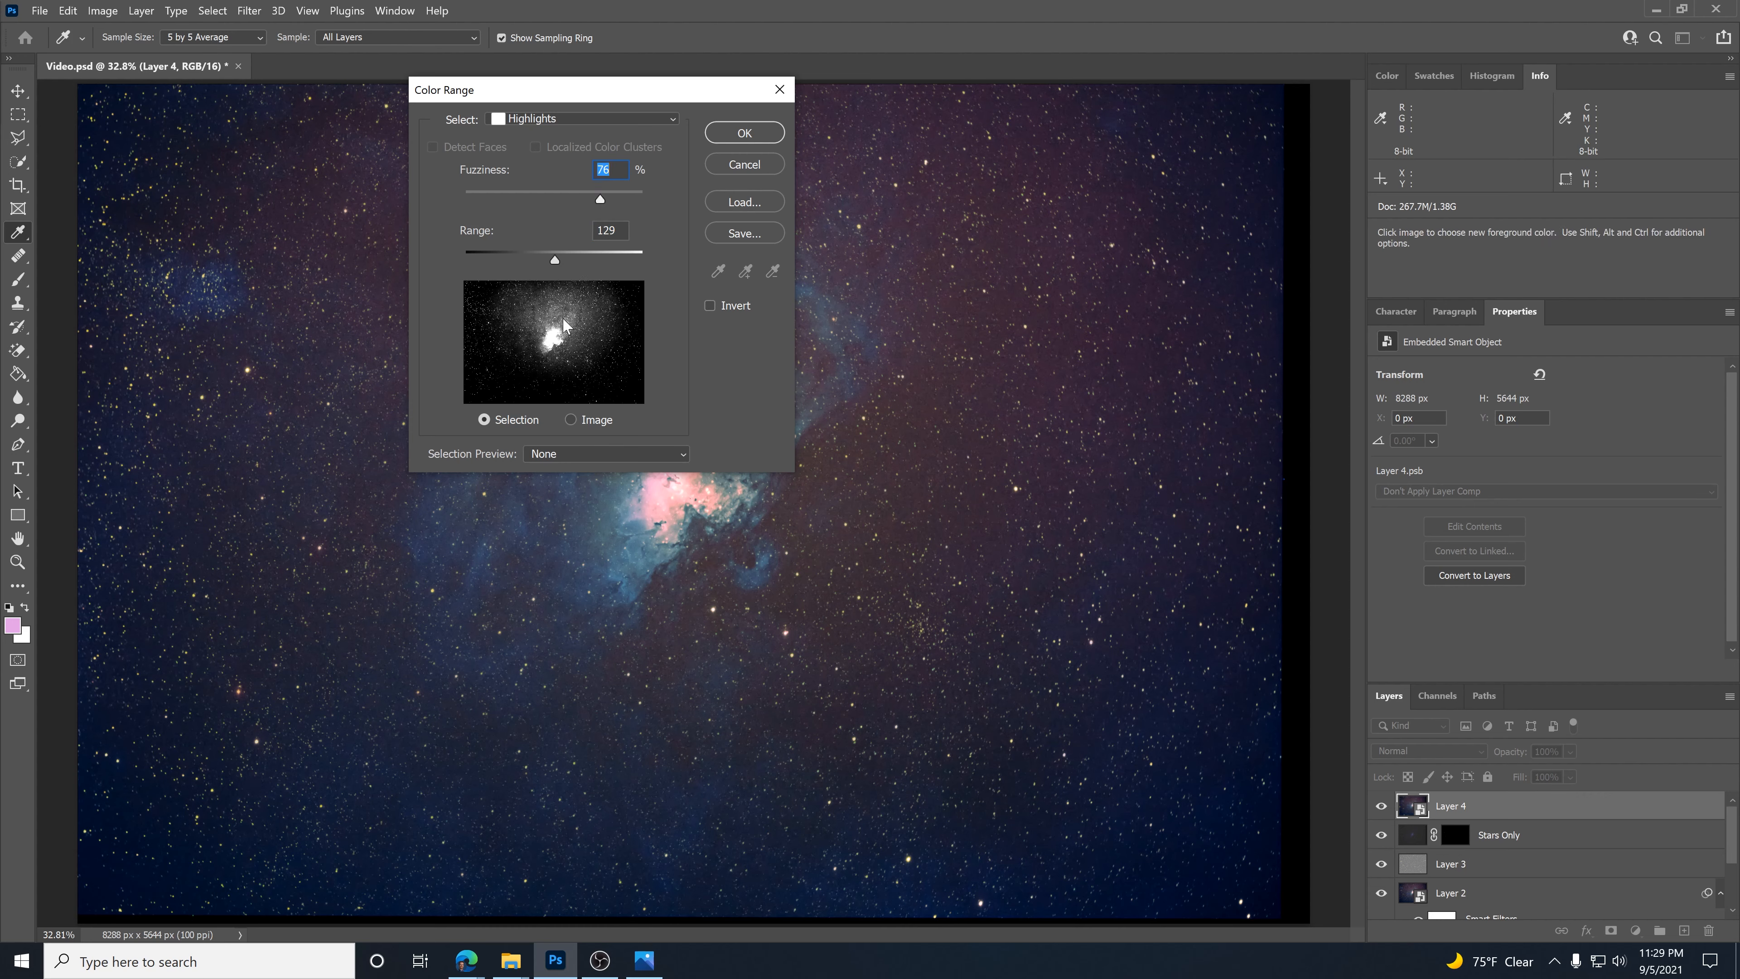
left_click_drag(601, 201, 462, 199)
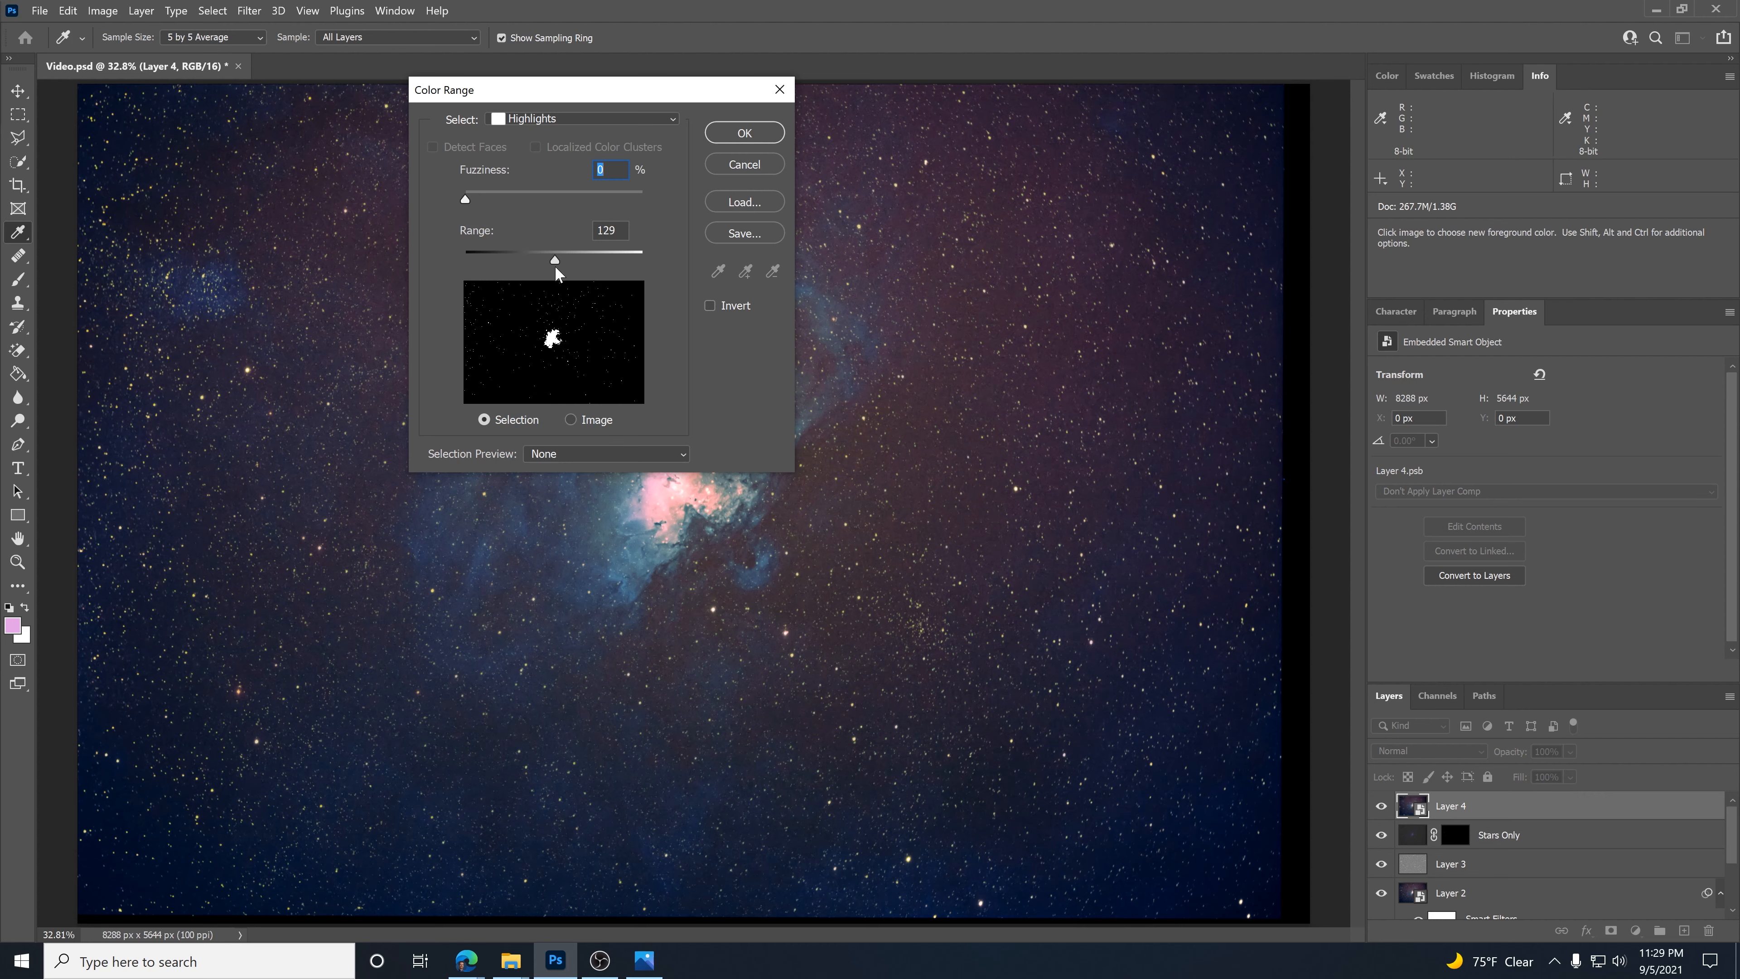
left_click_drag(554, 256, 543, 258)
left_click_drag(544, 258, 539, 259)
left_click(535, 258)
left_click(733, 134)
Subtract the bright nebula core from the star selection with the Quick Selection tool.
key("w")
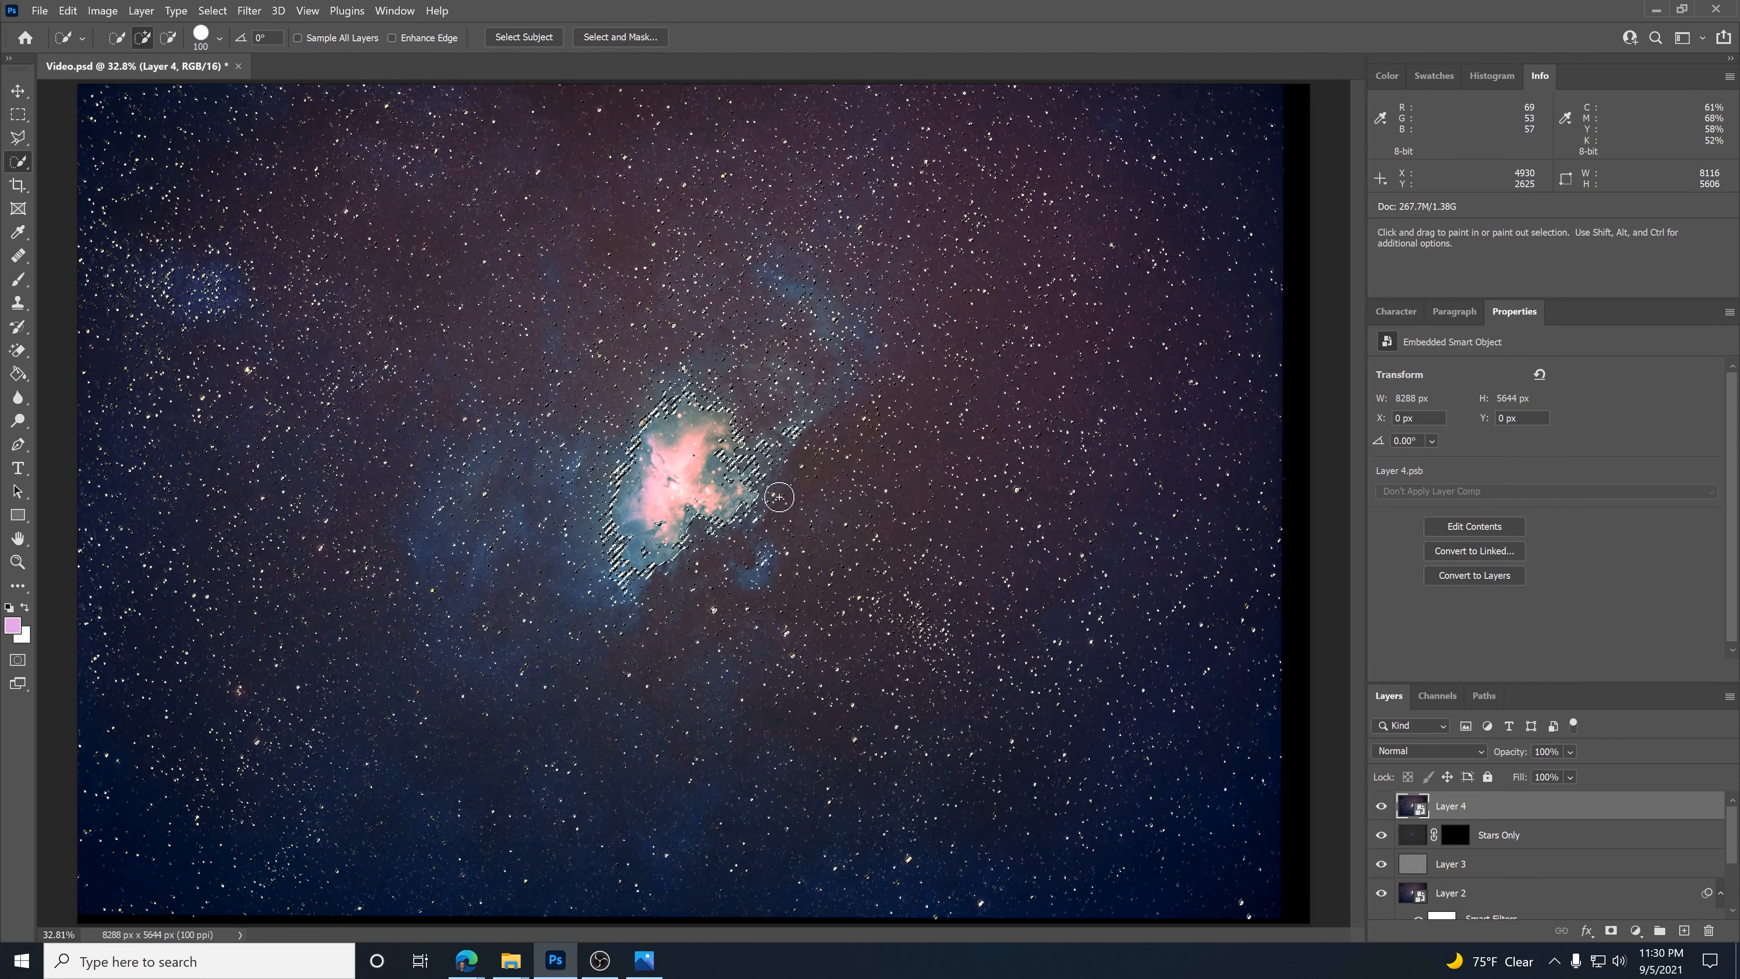
scroll(657, 493, "up", 5)
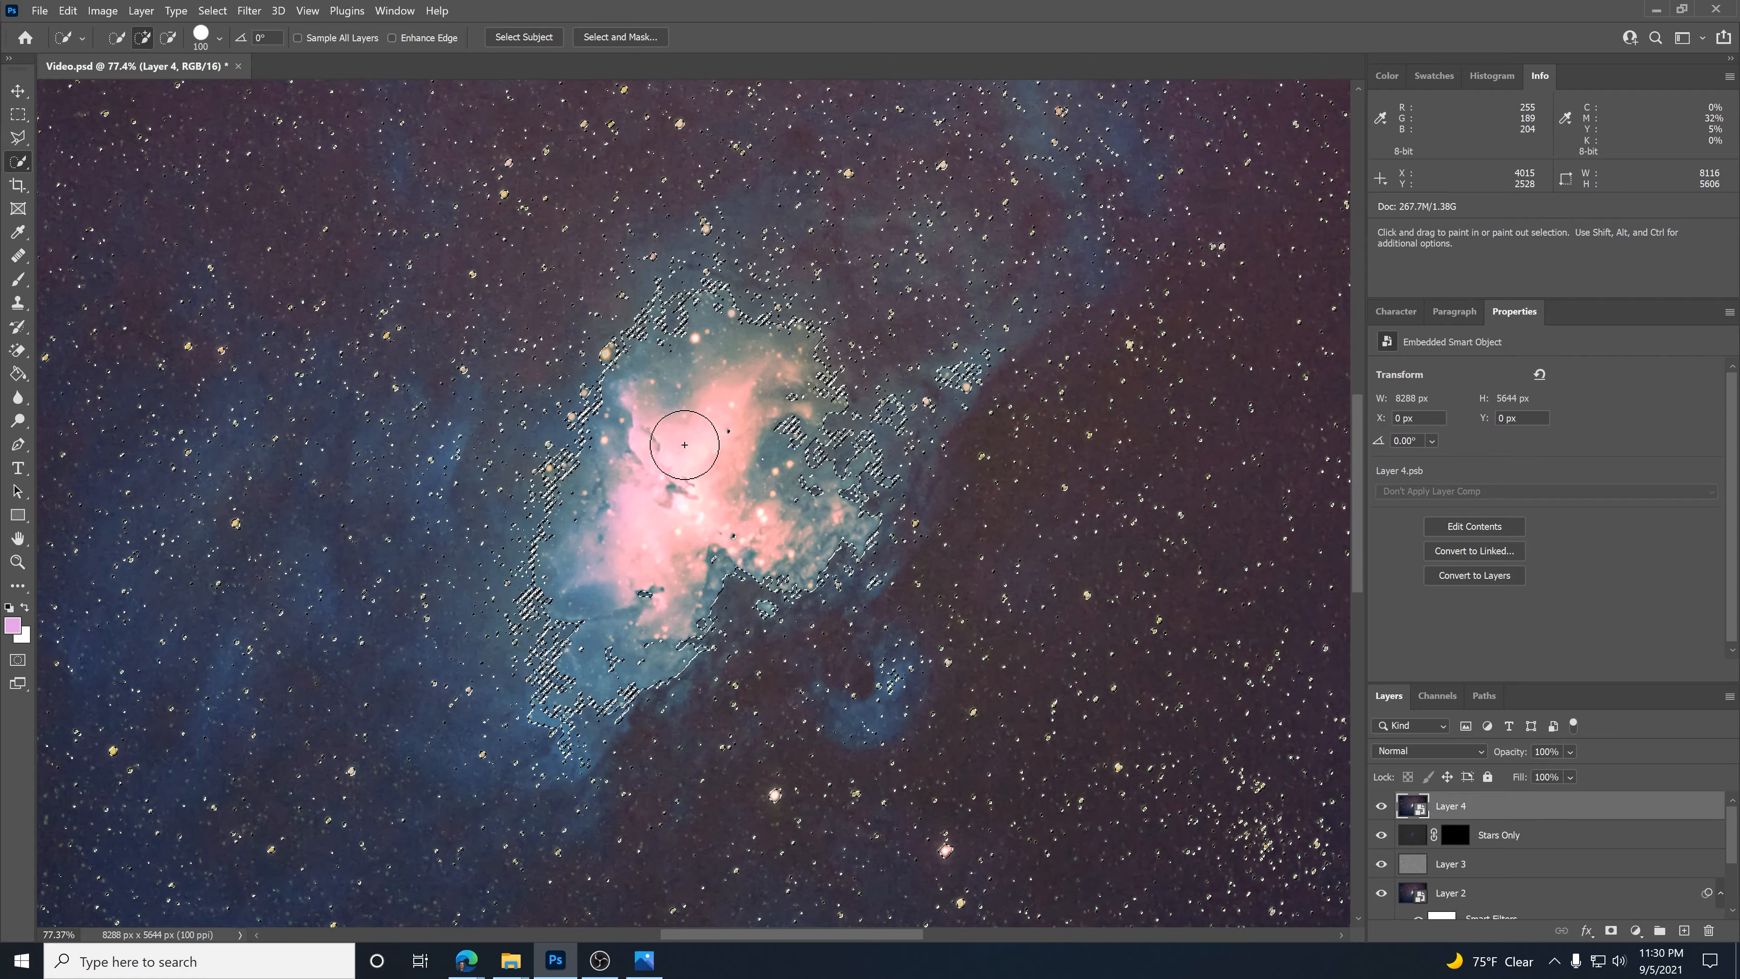
key("alt")
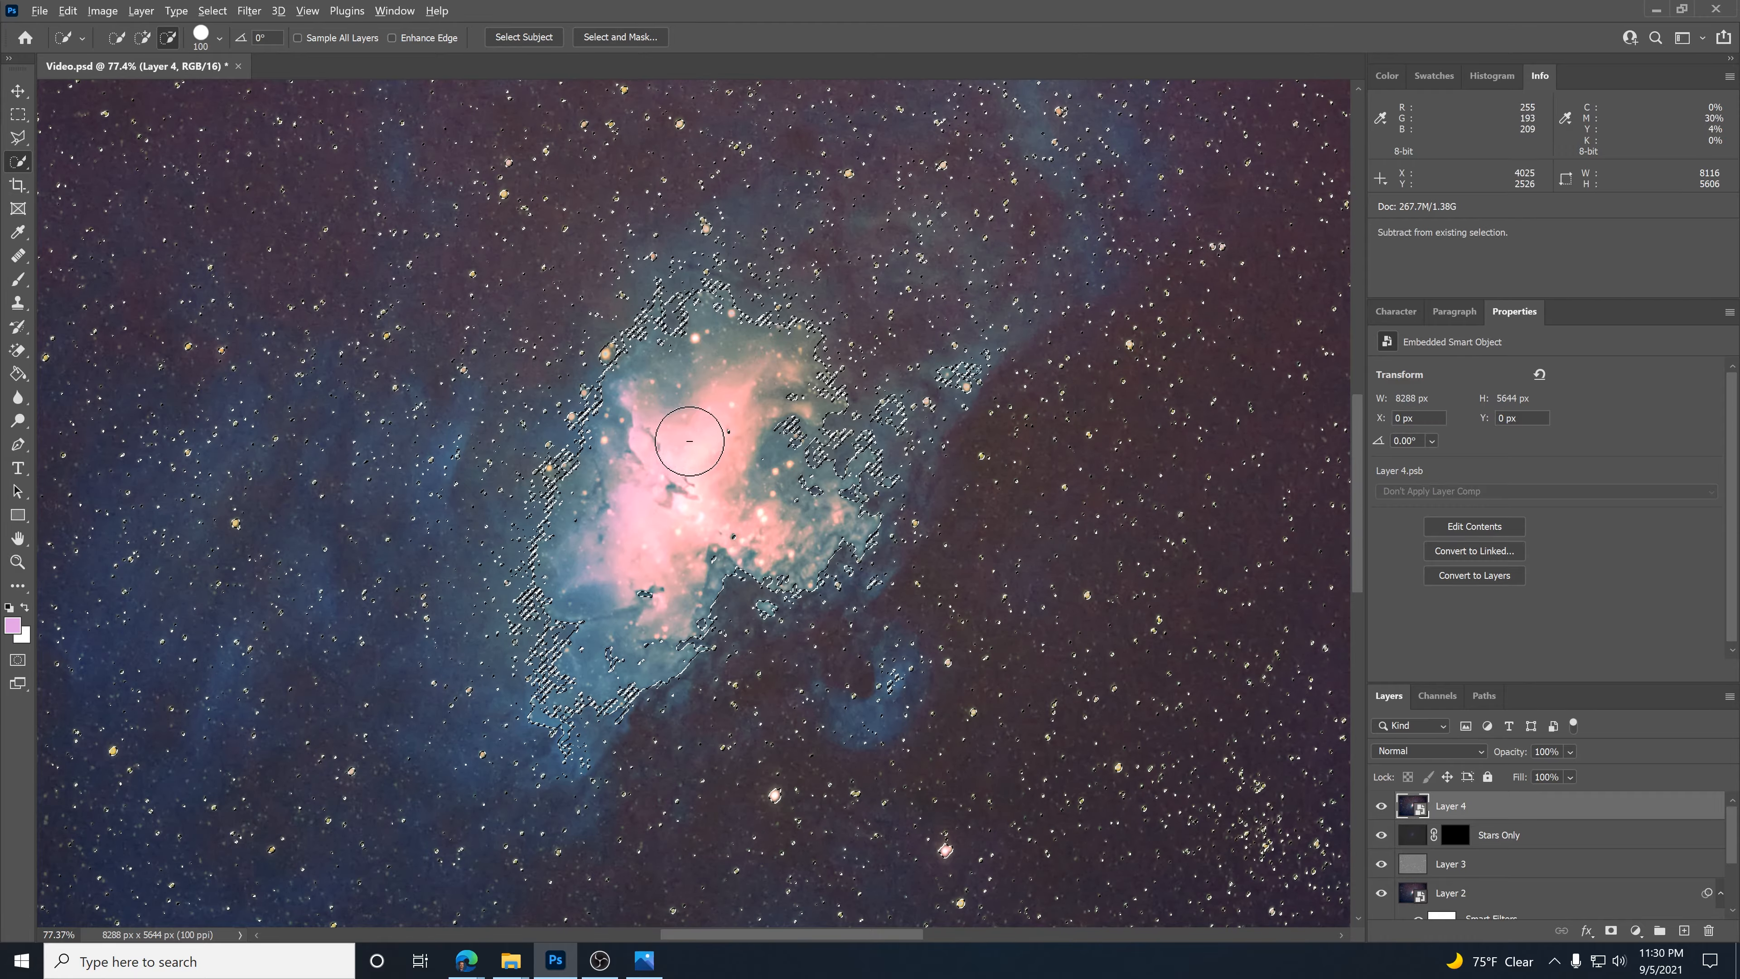
mouse_move(679, 440)
left_mouse_down()
mouse_move(738, 432)
mouse_move(793, 355)
mouse_move(738, 307)
mouse_move(603, 425)
mouse_move(560, 645)
mouse_move(863, 452)
left_mouse_up()
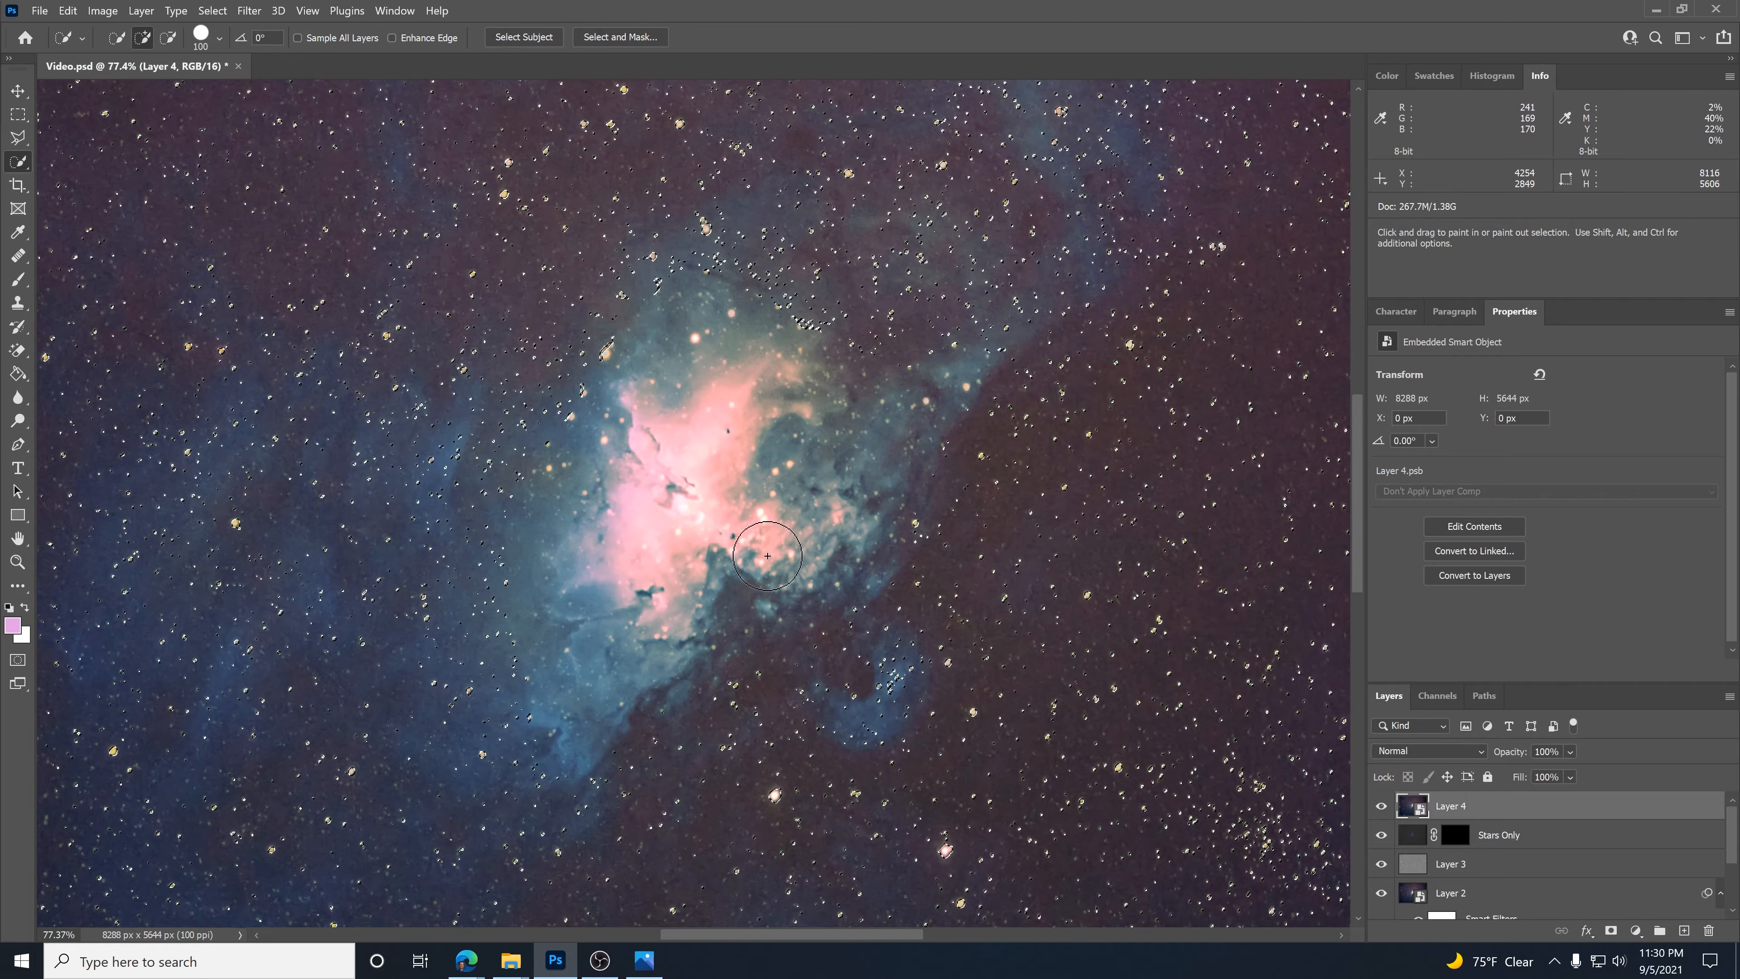
key("ctrl+0")
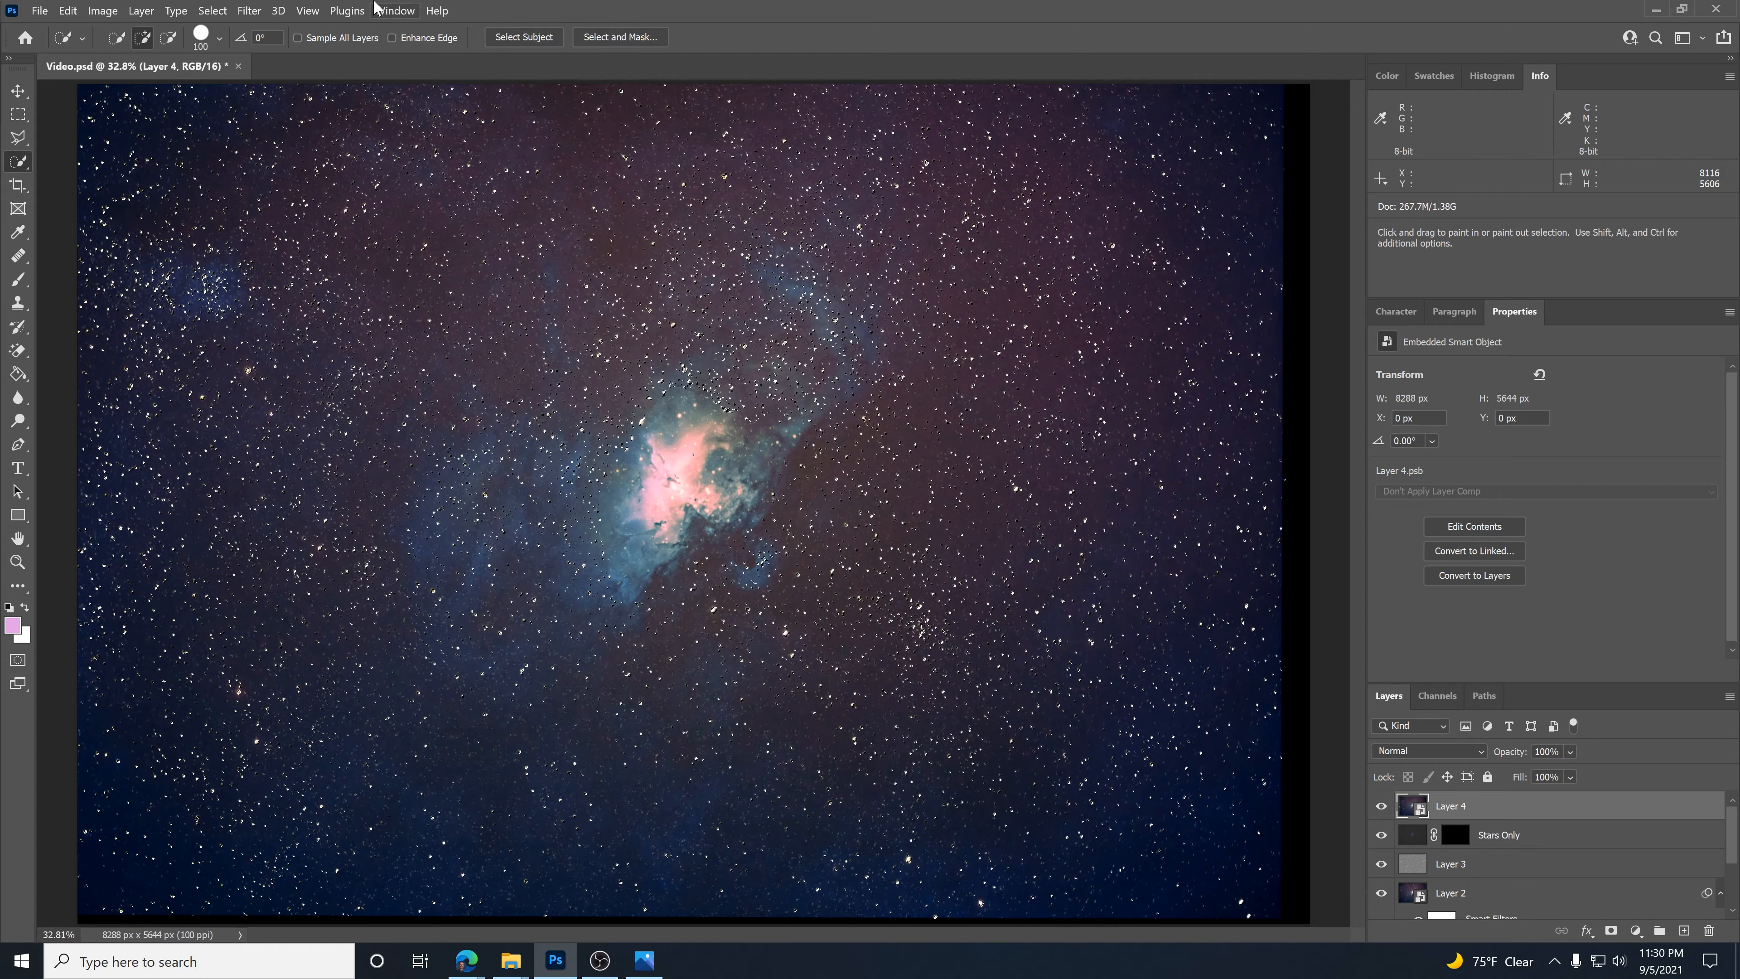
Apply the Minimum filter to the selected stars with a 2.0-pixel radius, preserving roundness.
left_click(249, 11)
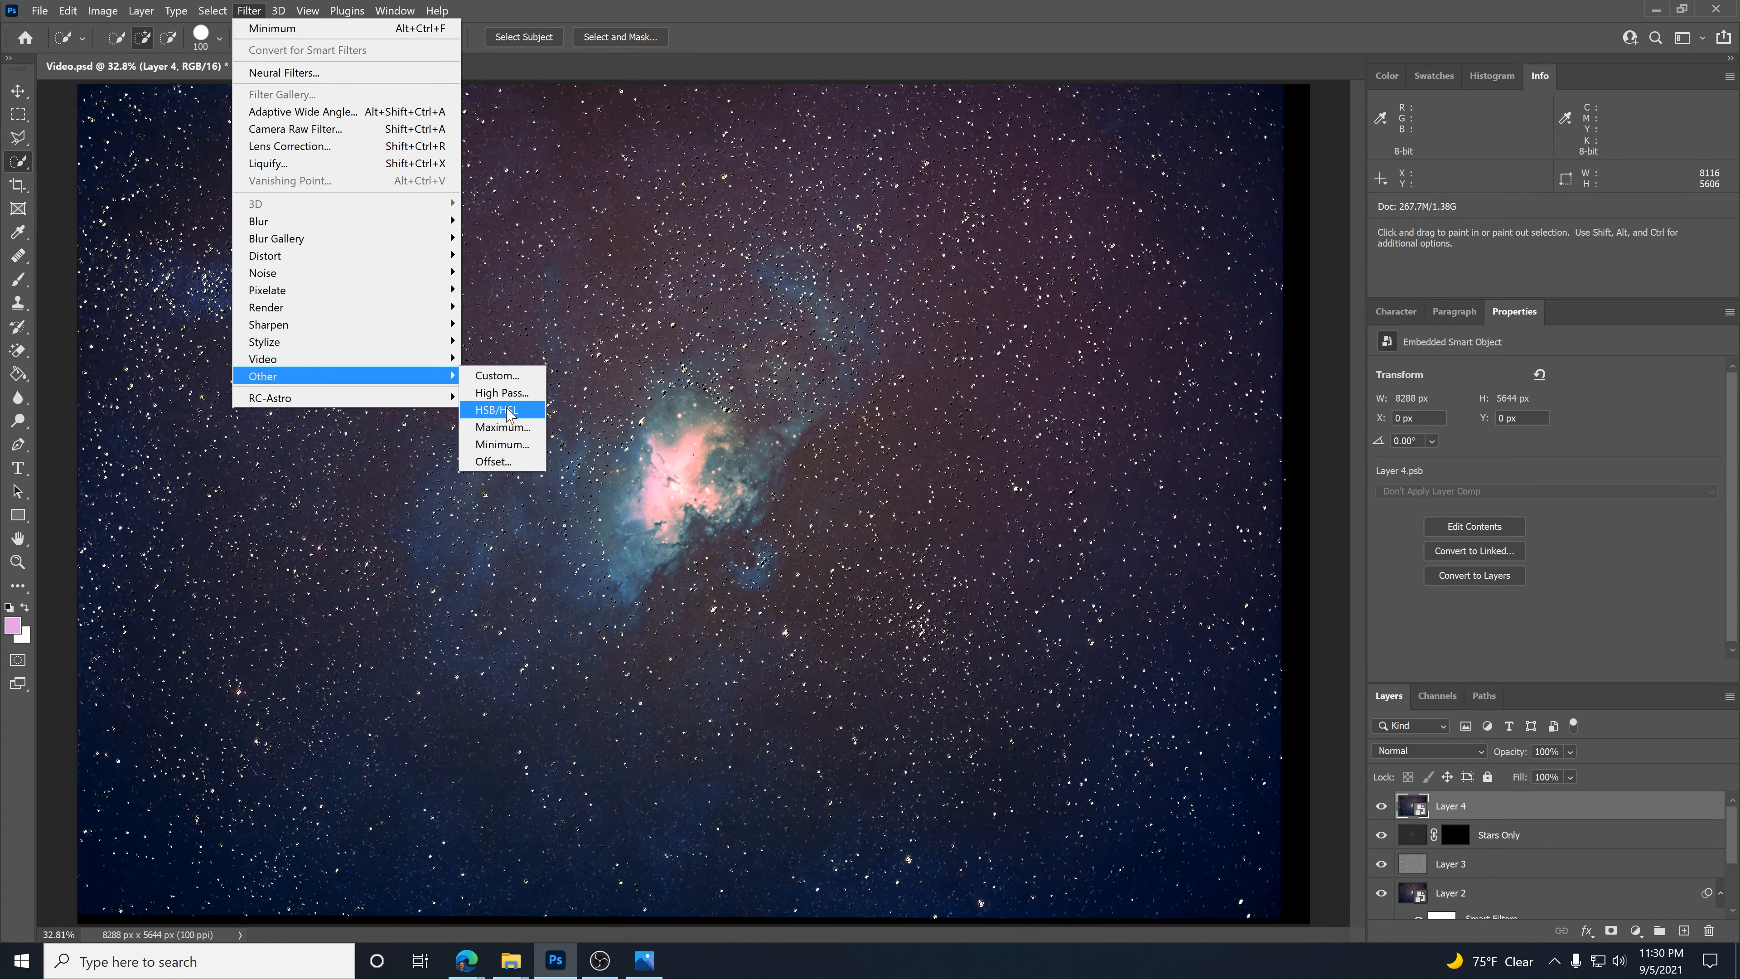
left_click(502, 444)
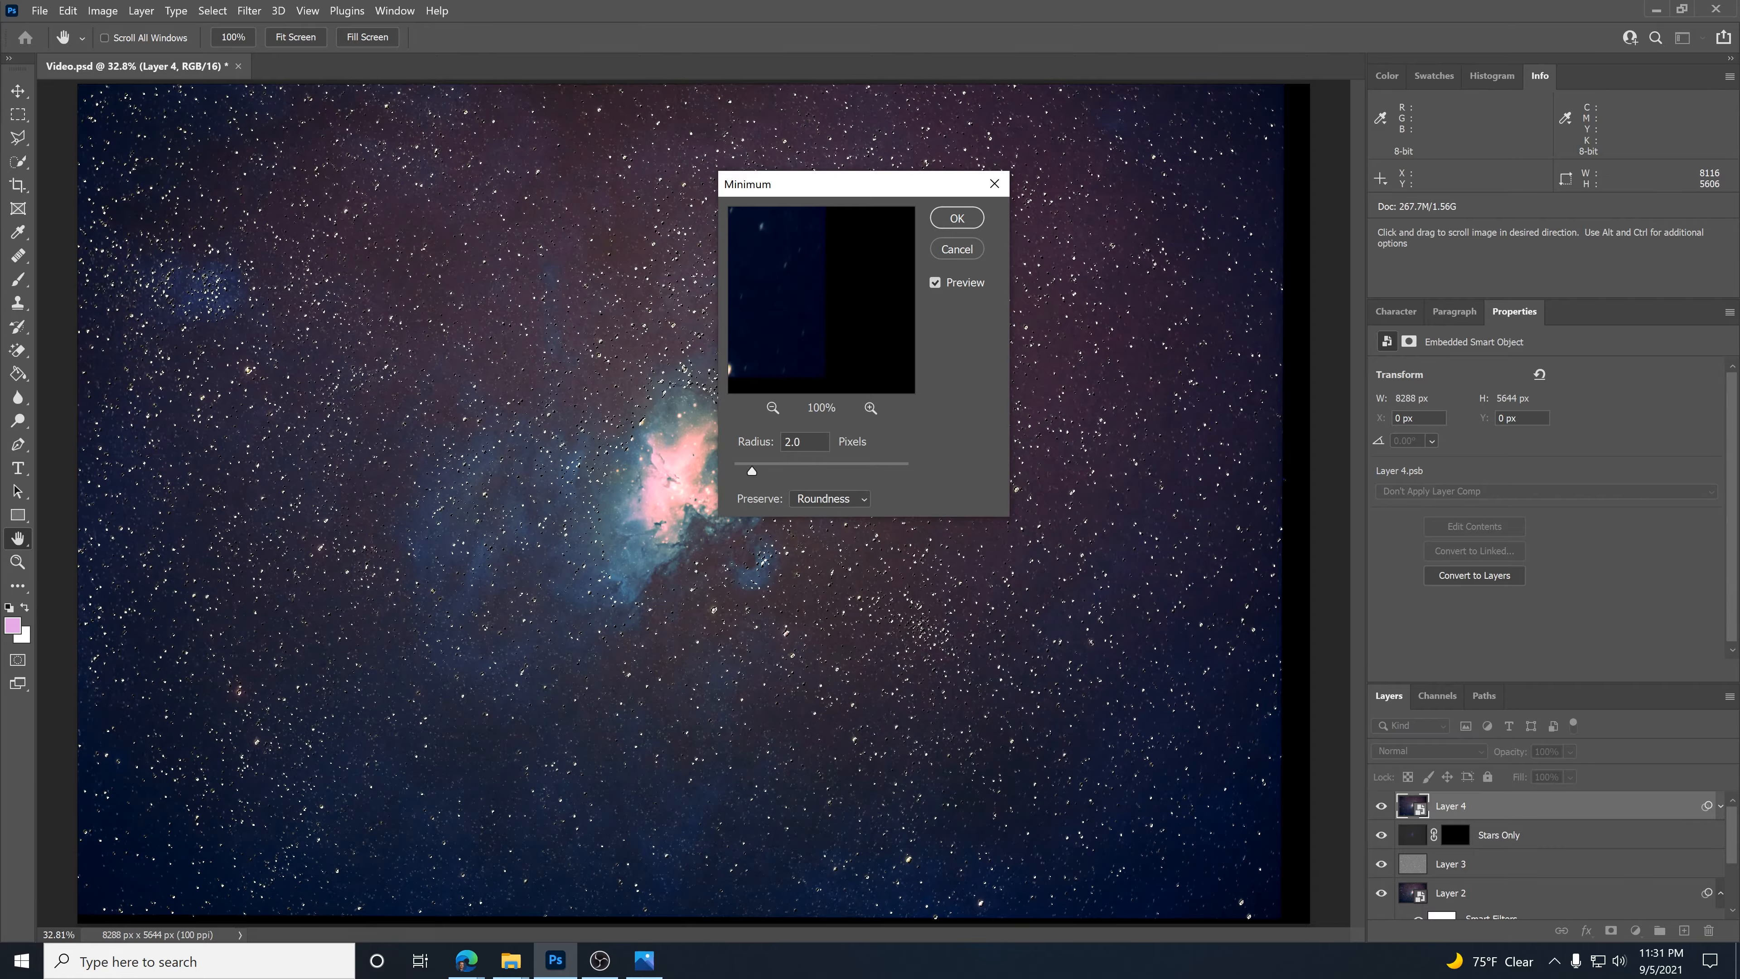
left_click(957, 218)
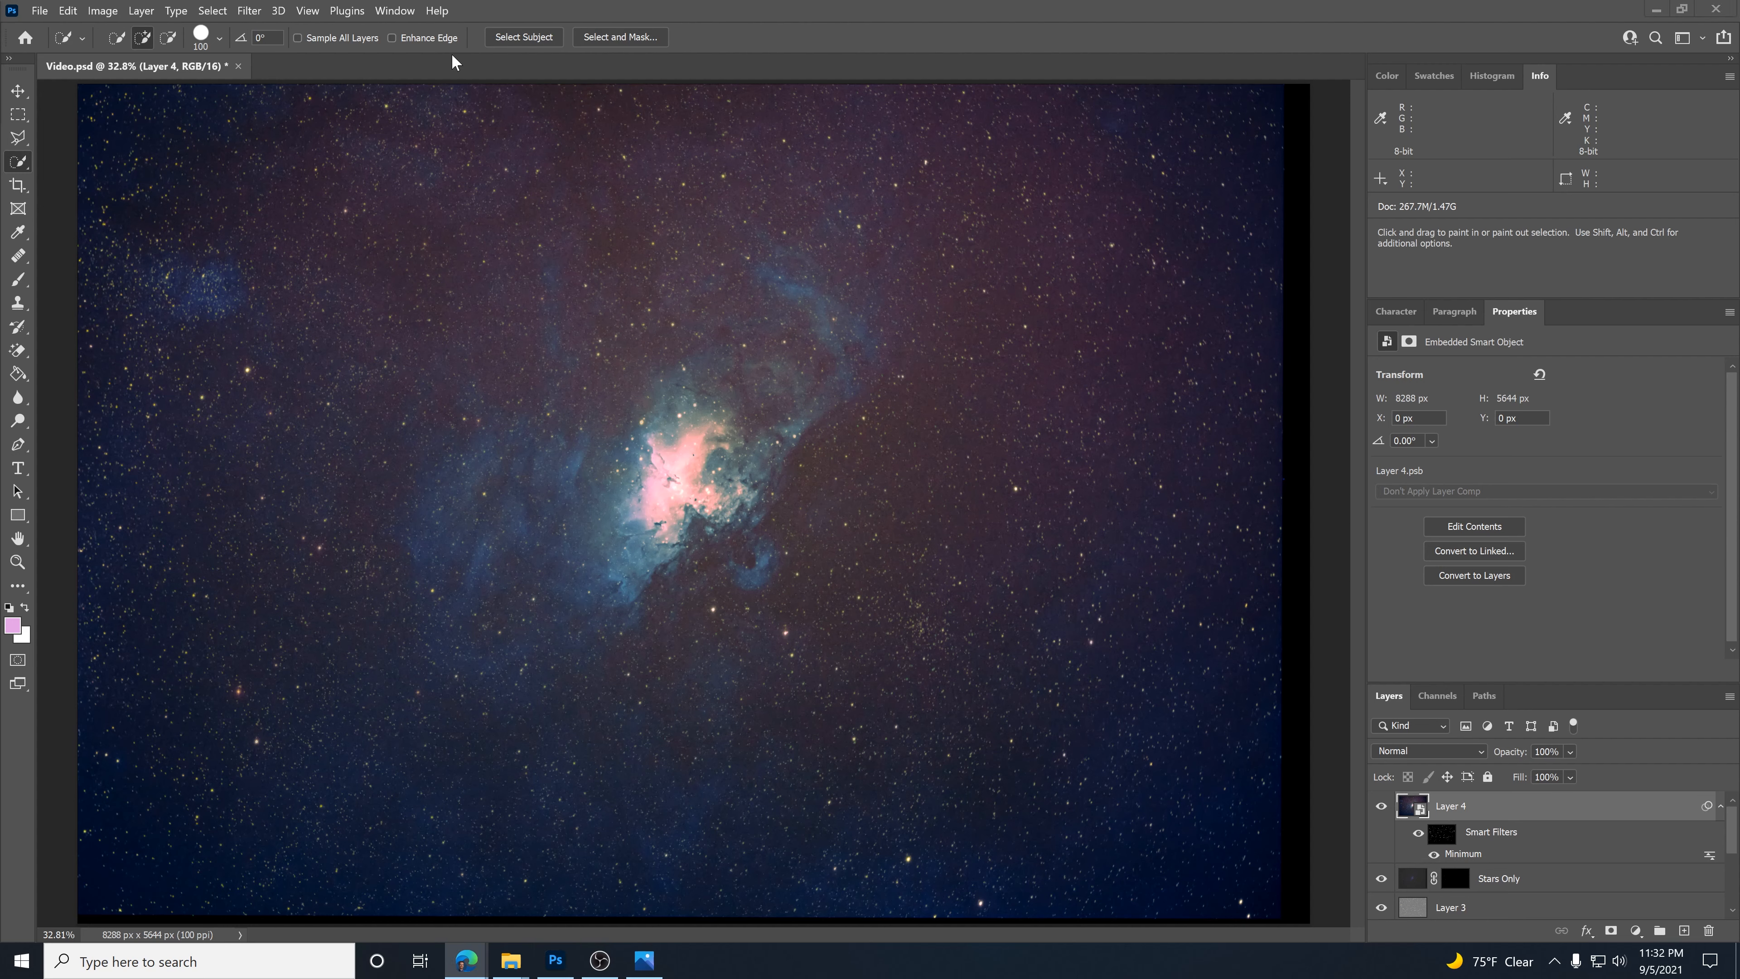
Apply Smart Sharpen to the layer with amount 200%, radius 1.0 px, noise reduction 0% and Lens Blur removal.
left_click(251, 12)
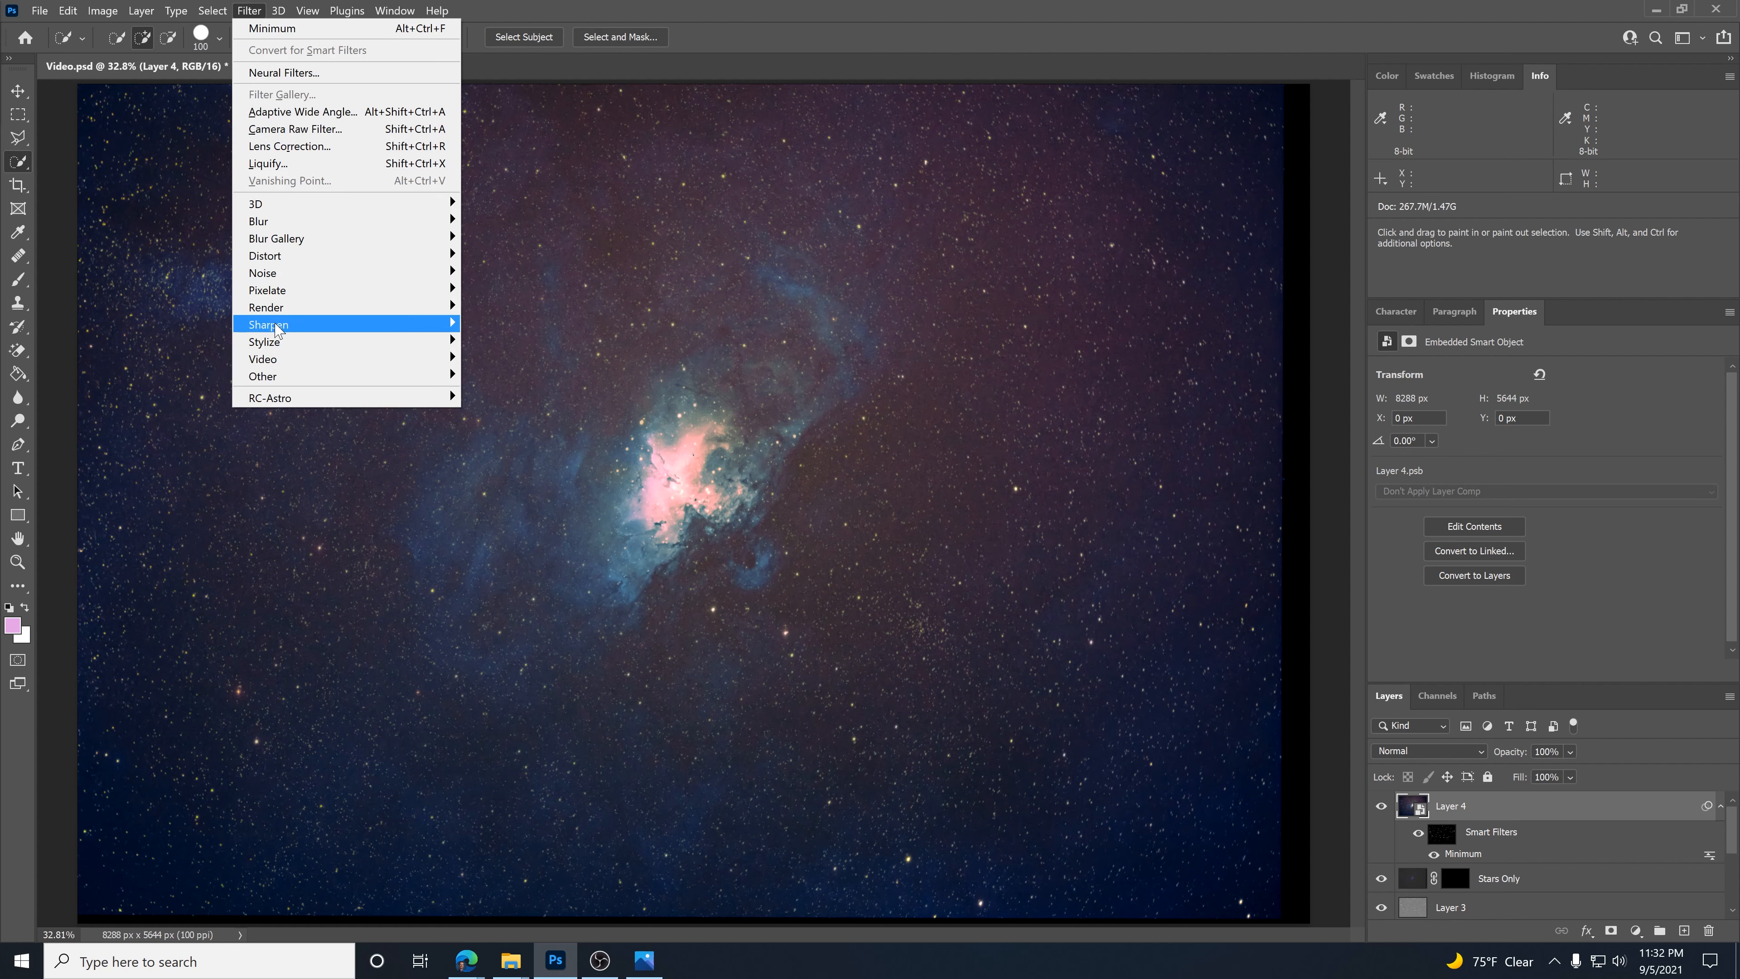
mouse_move(372, 328)
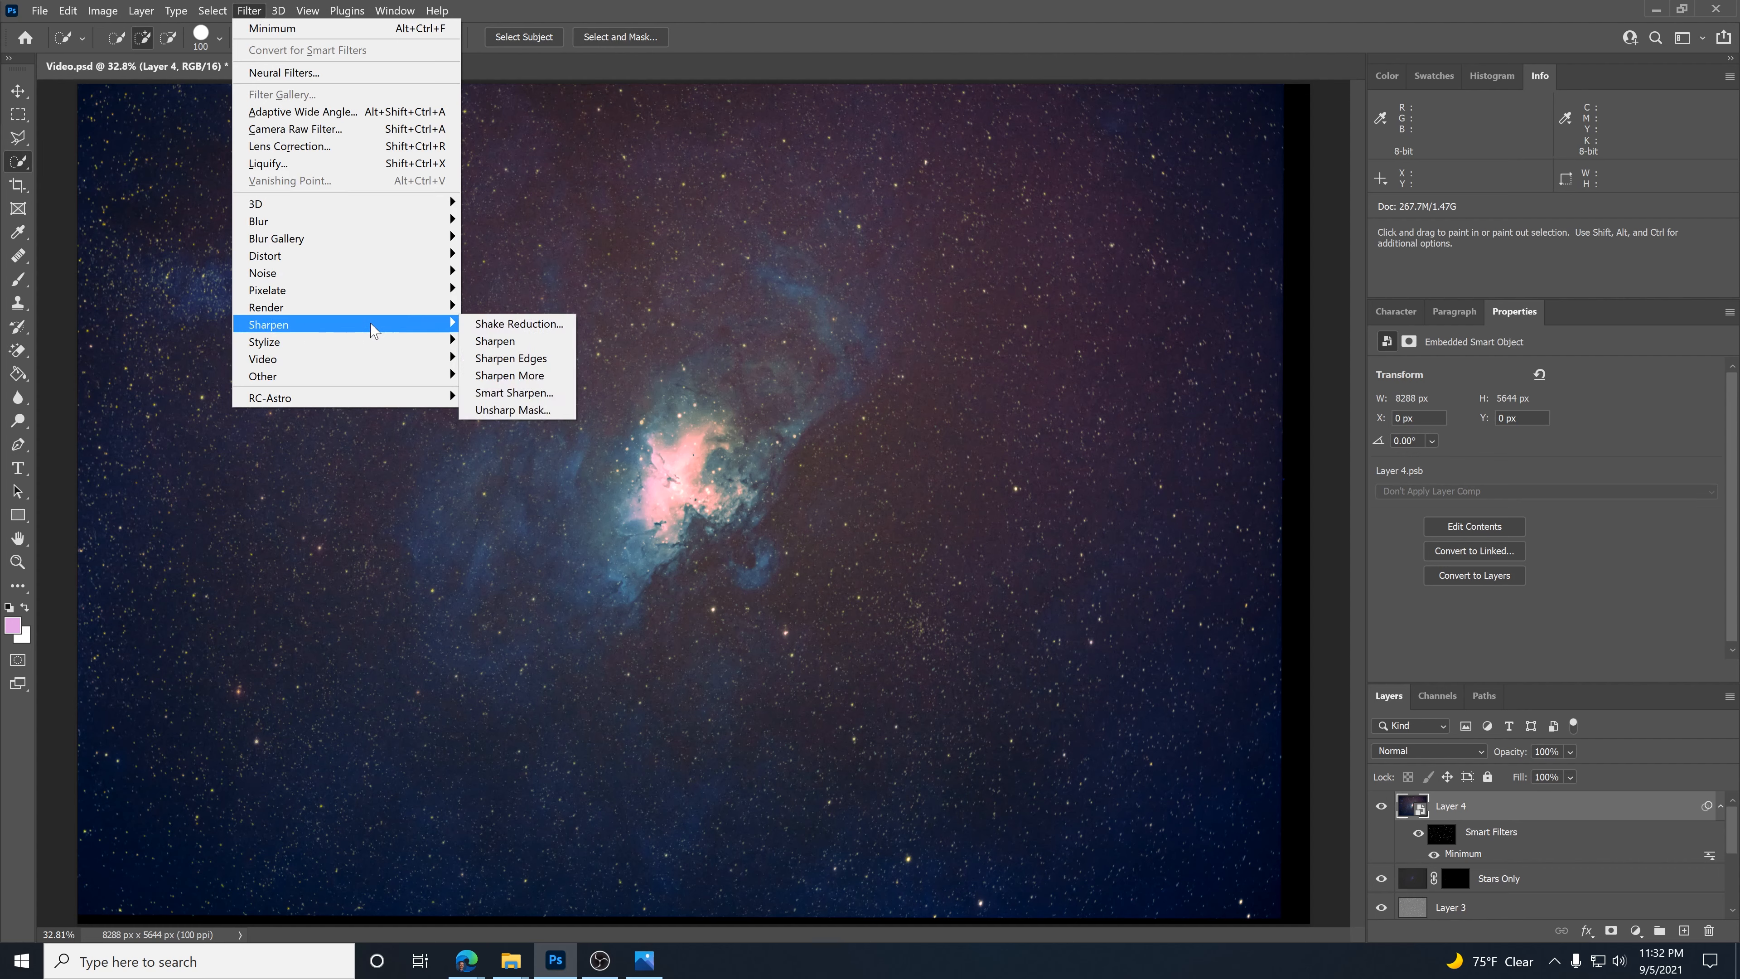
left_click(510, 392)
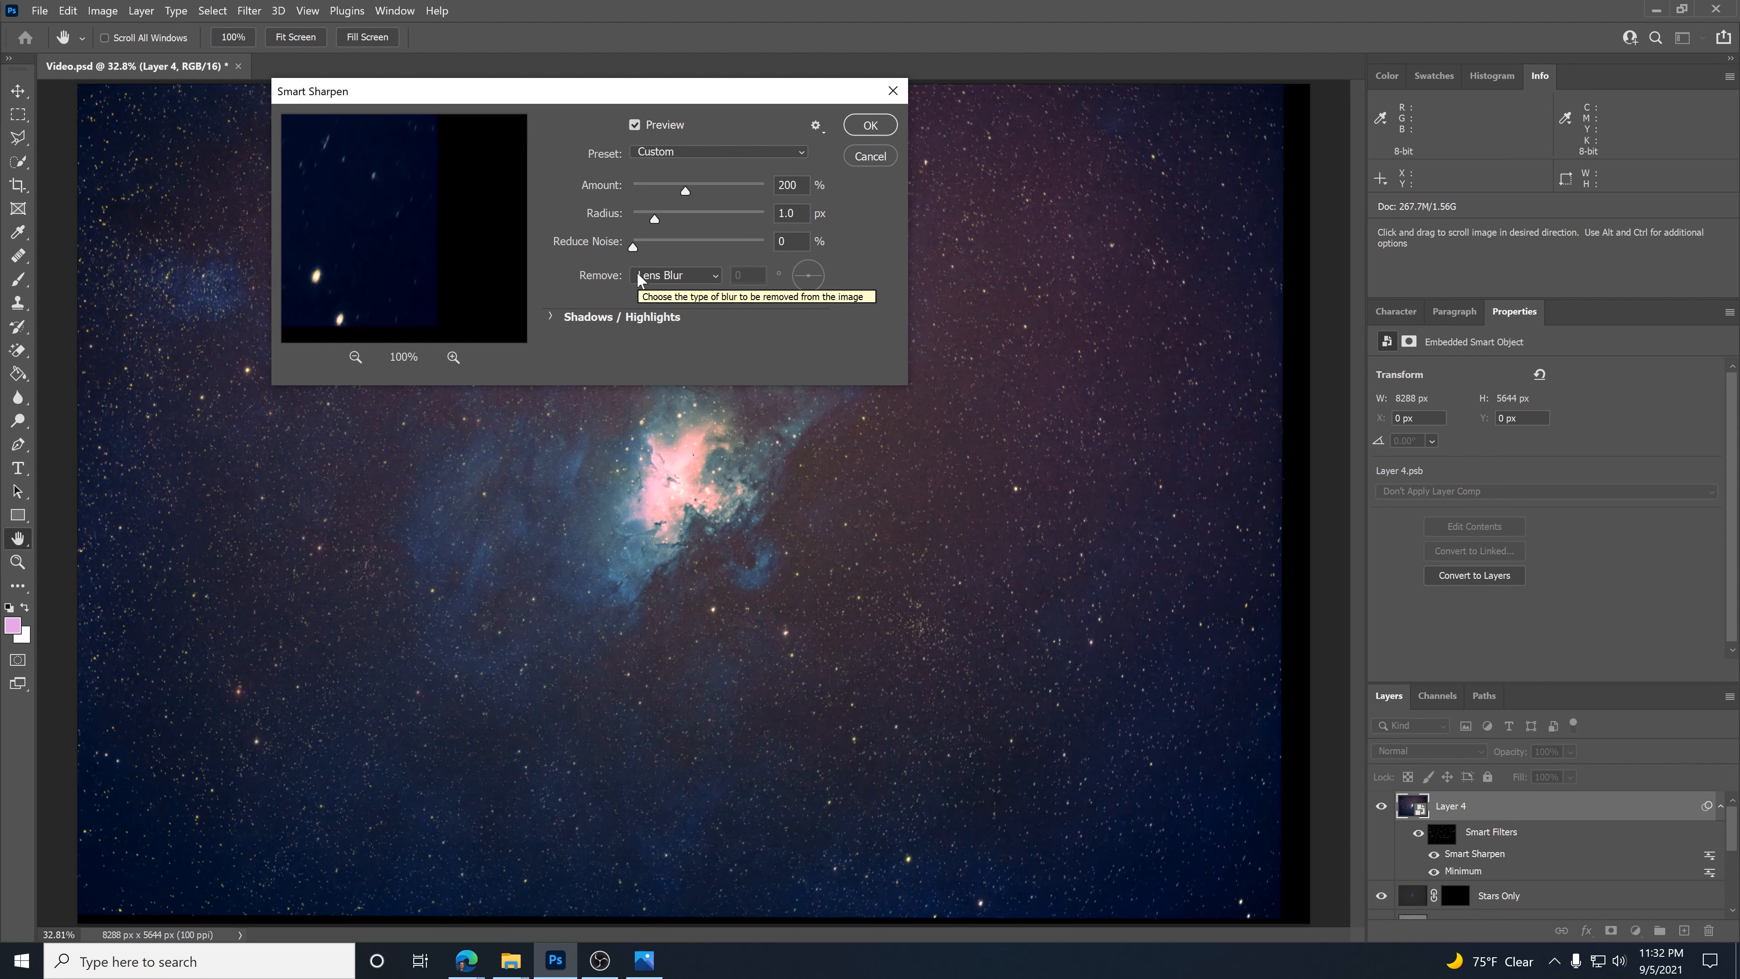
left_click(870, 124)
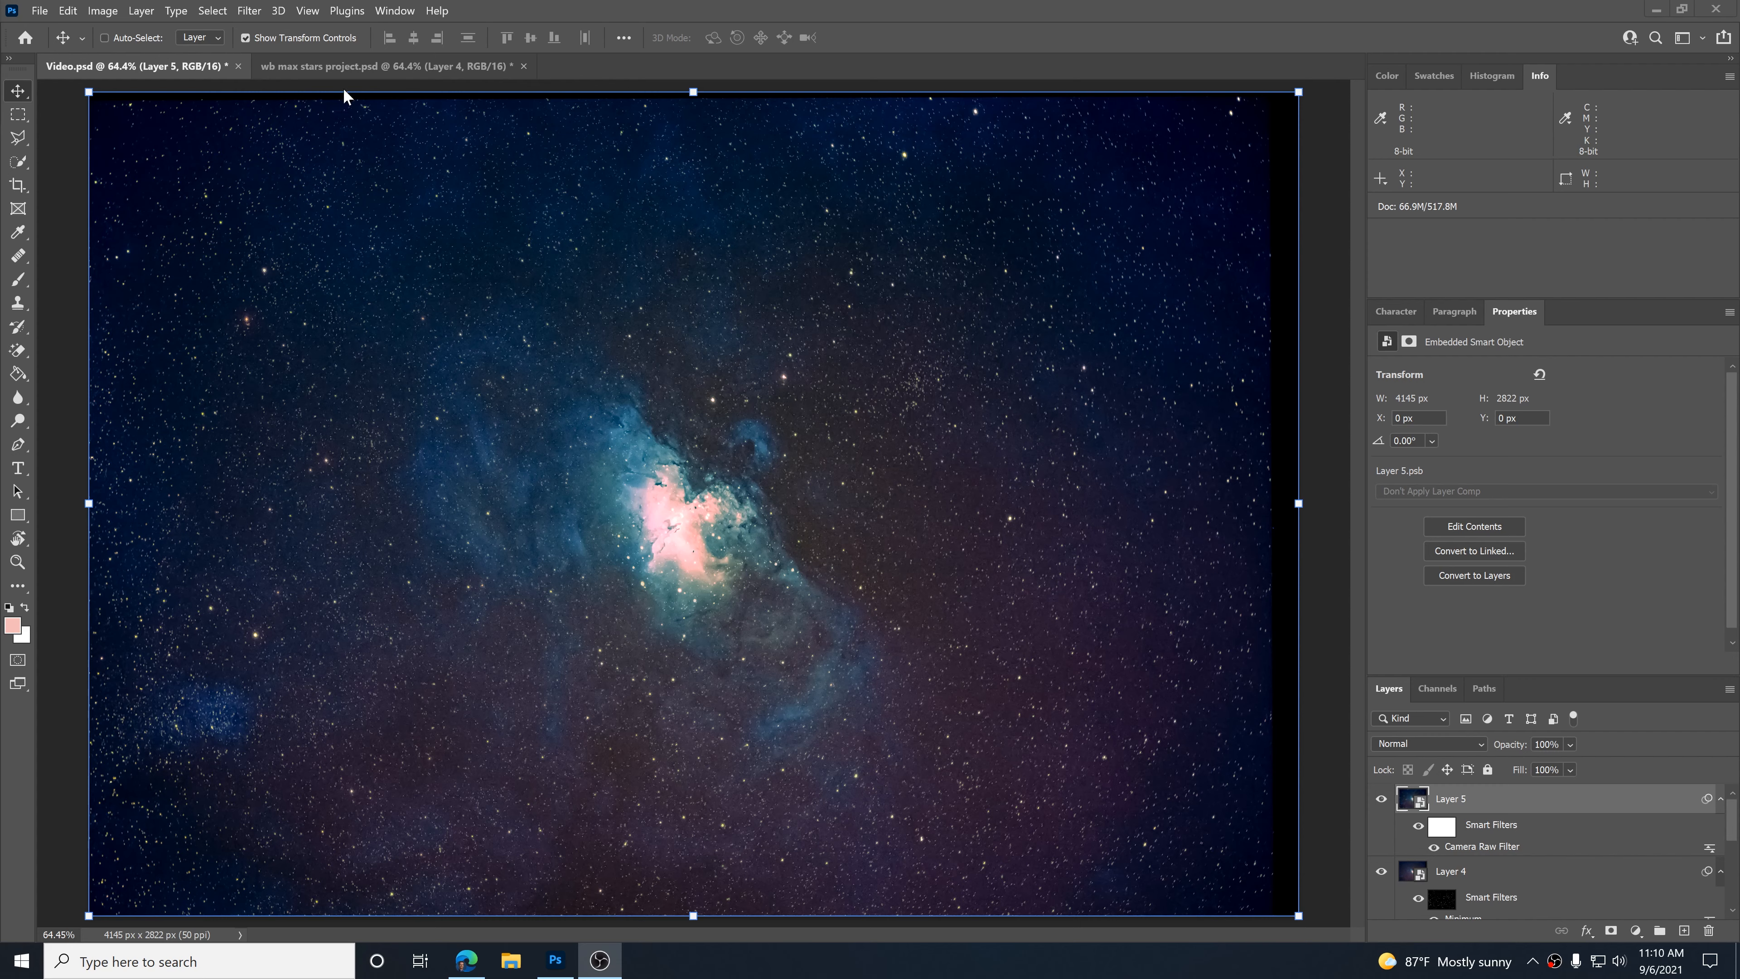
Copy the entire reddish image from wb max stars project.psd and paste it onto a new top layer in Video.psd.
left_click(346, 66)
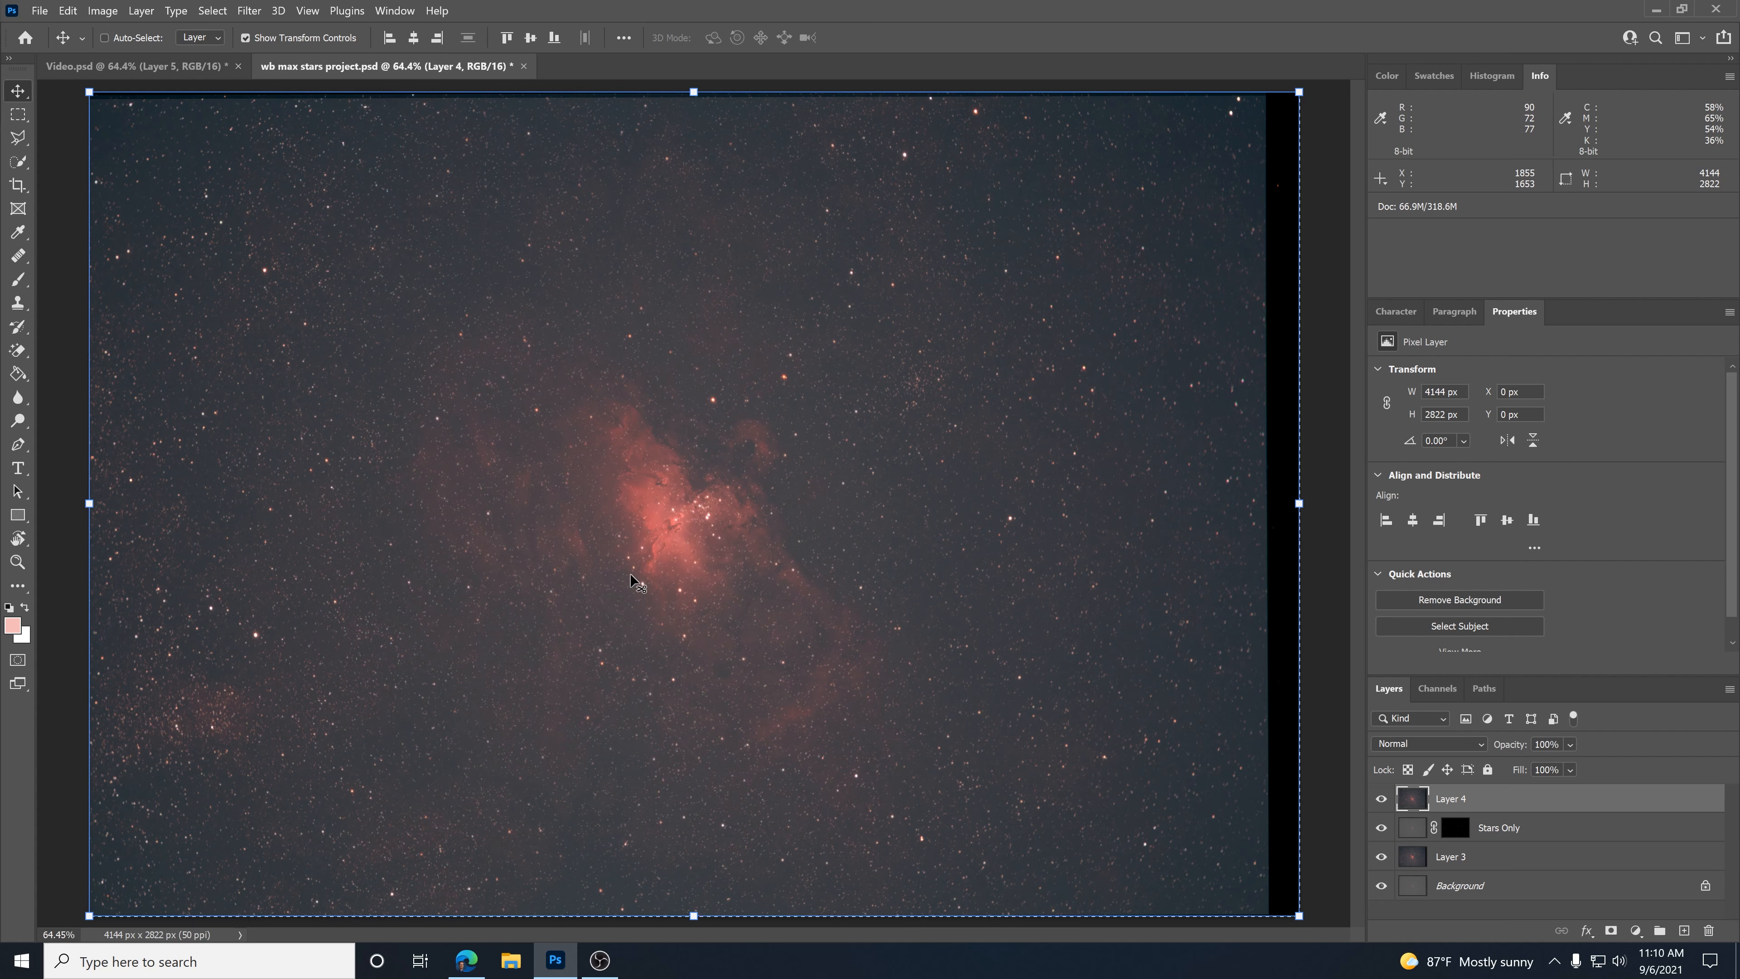
key("ctrl")
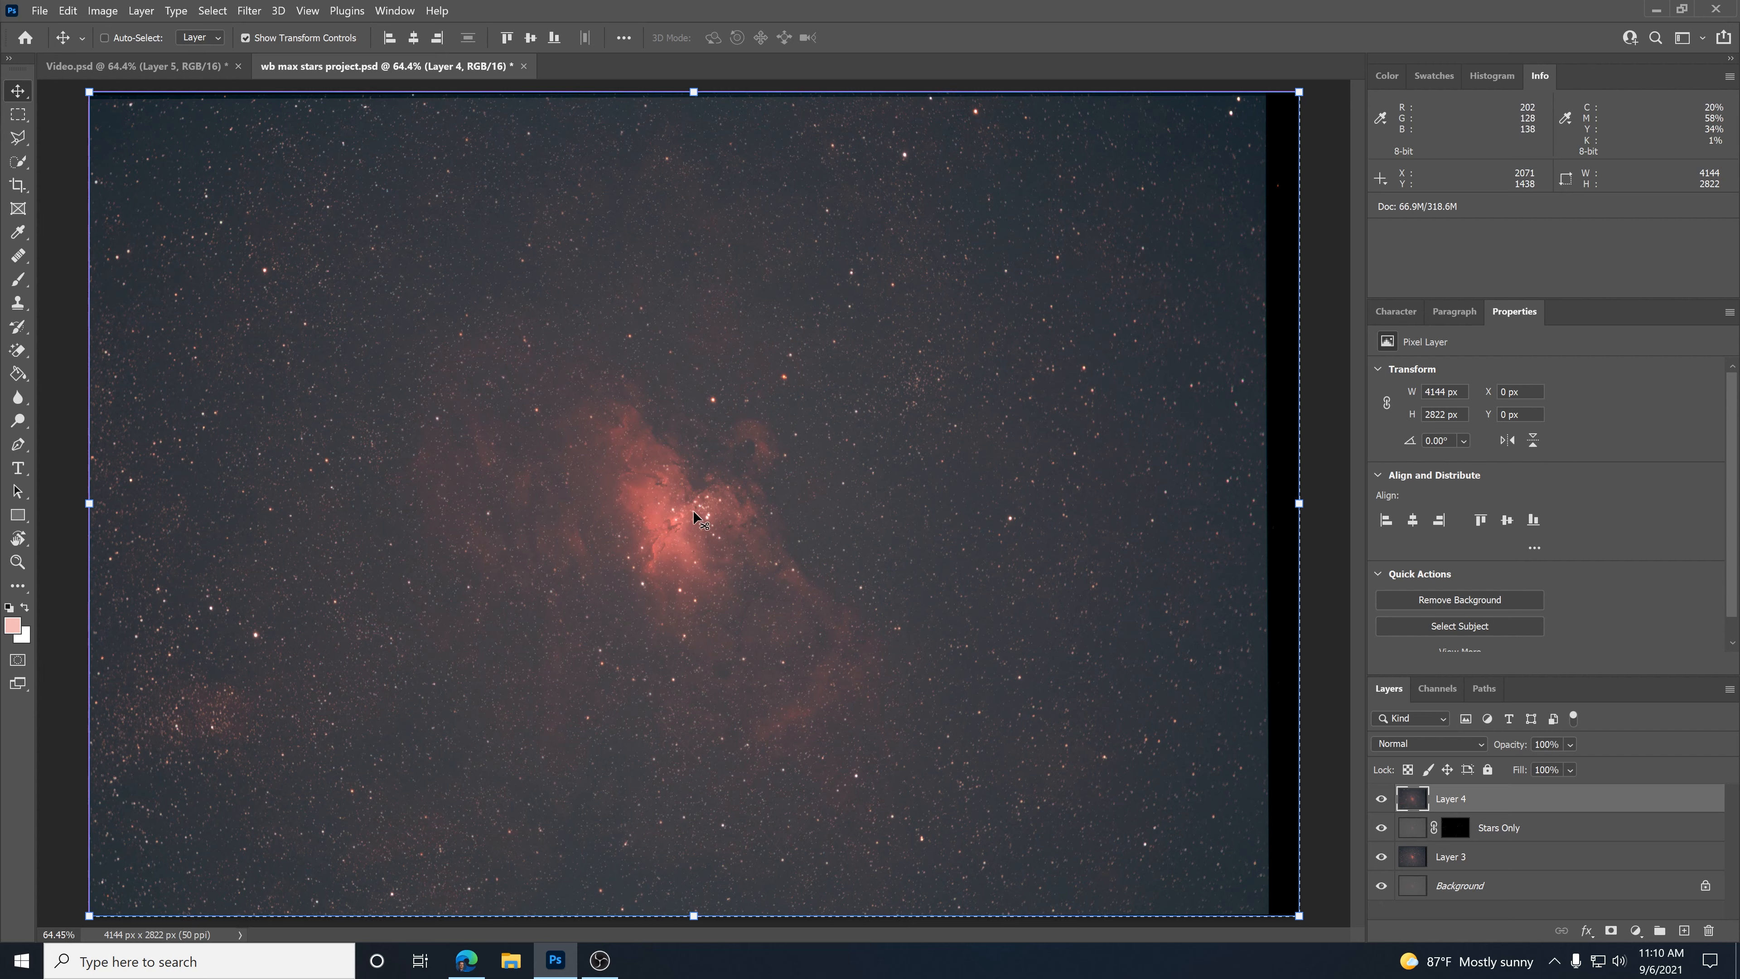
key("ctrl")
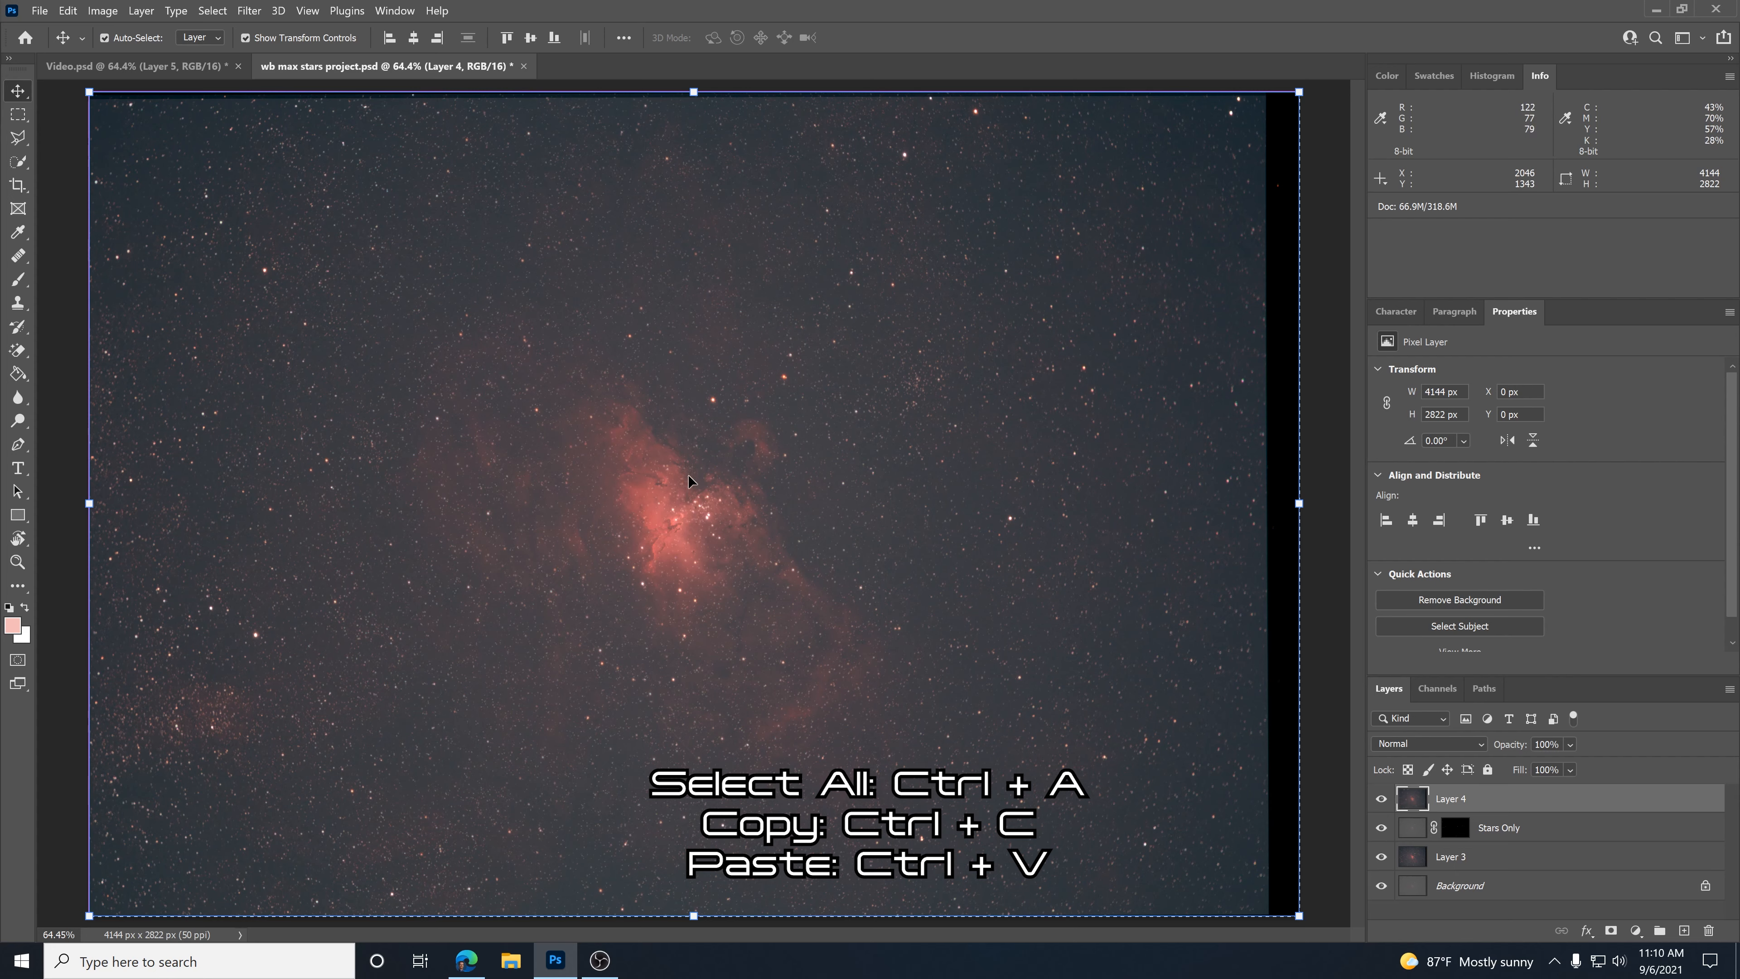
left_click(160, 67)
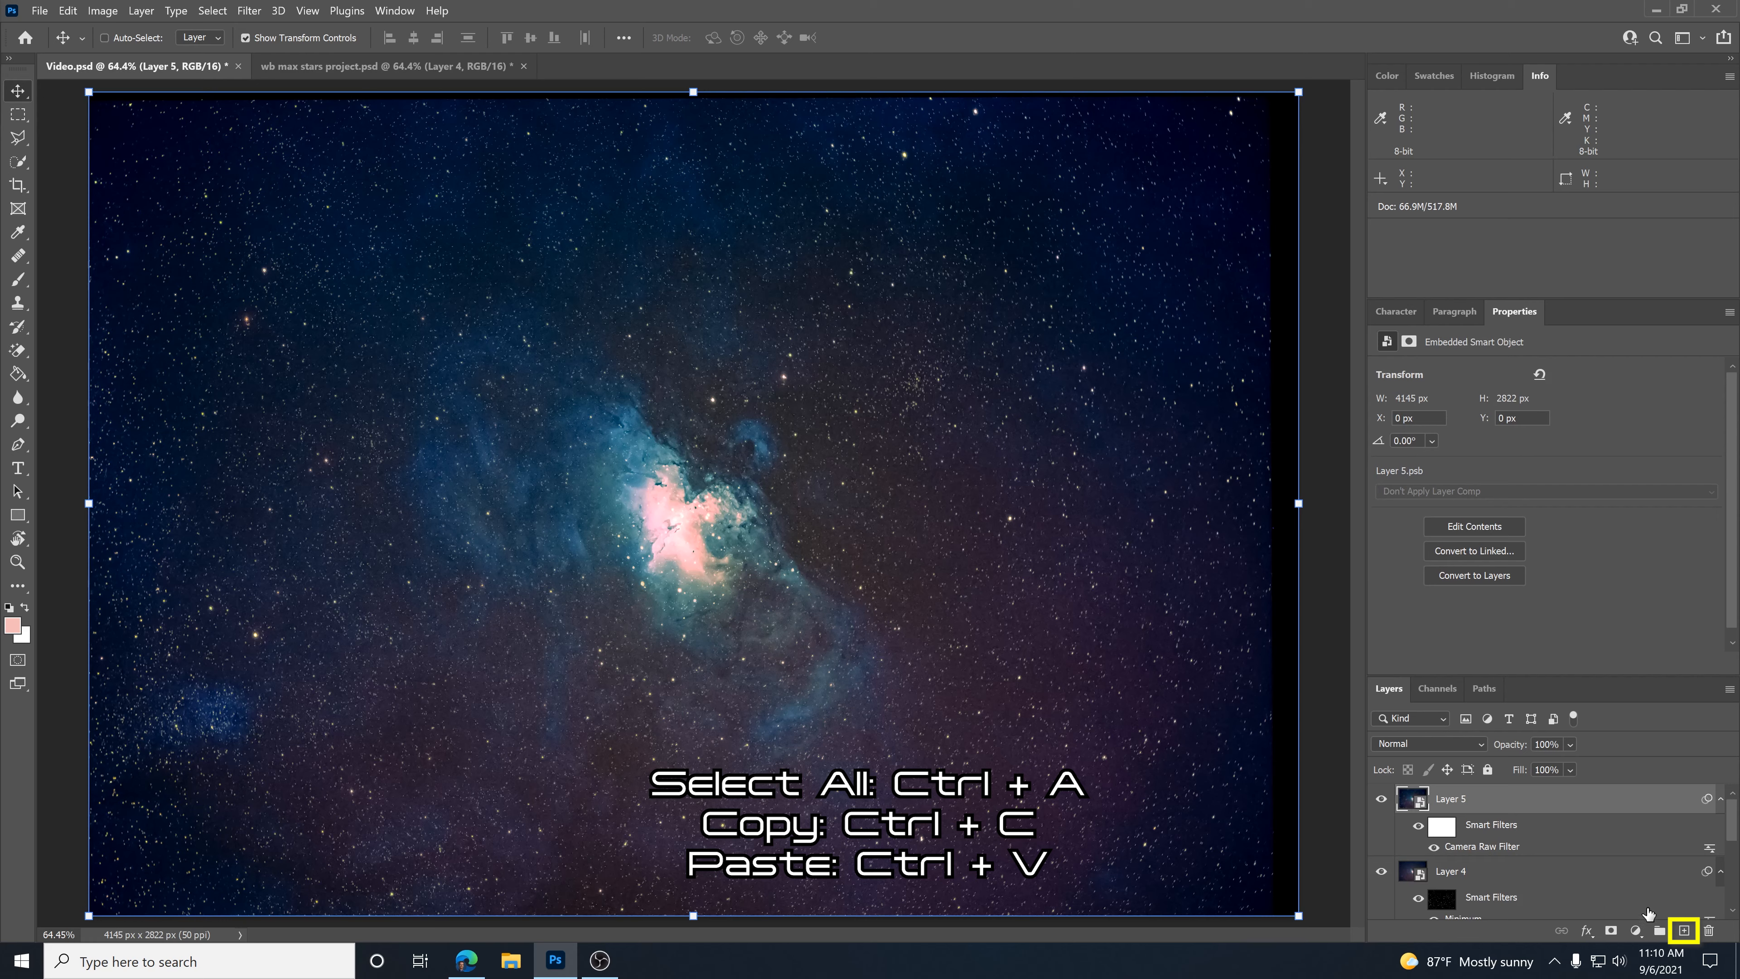
left_click(1685, 930)
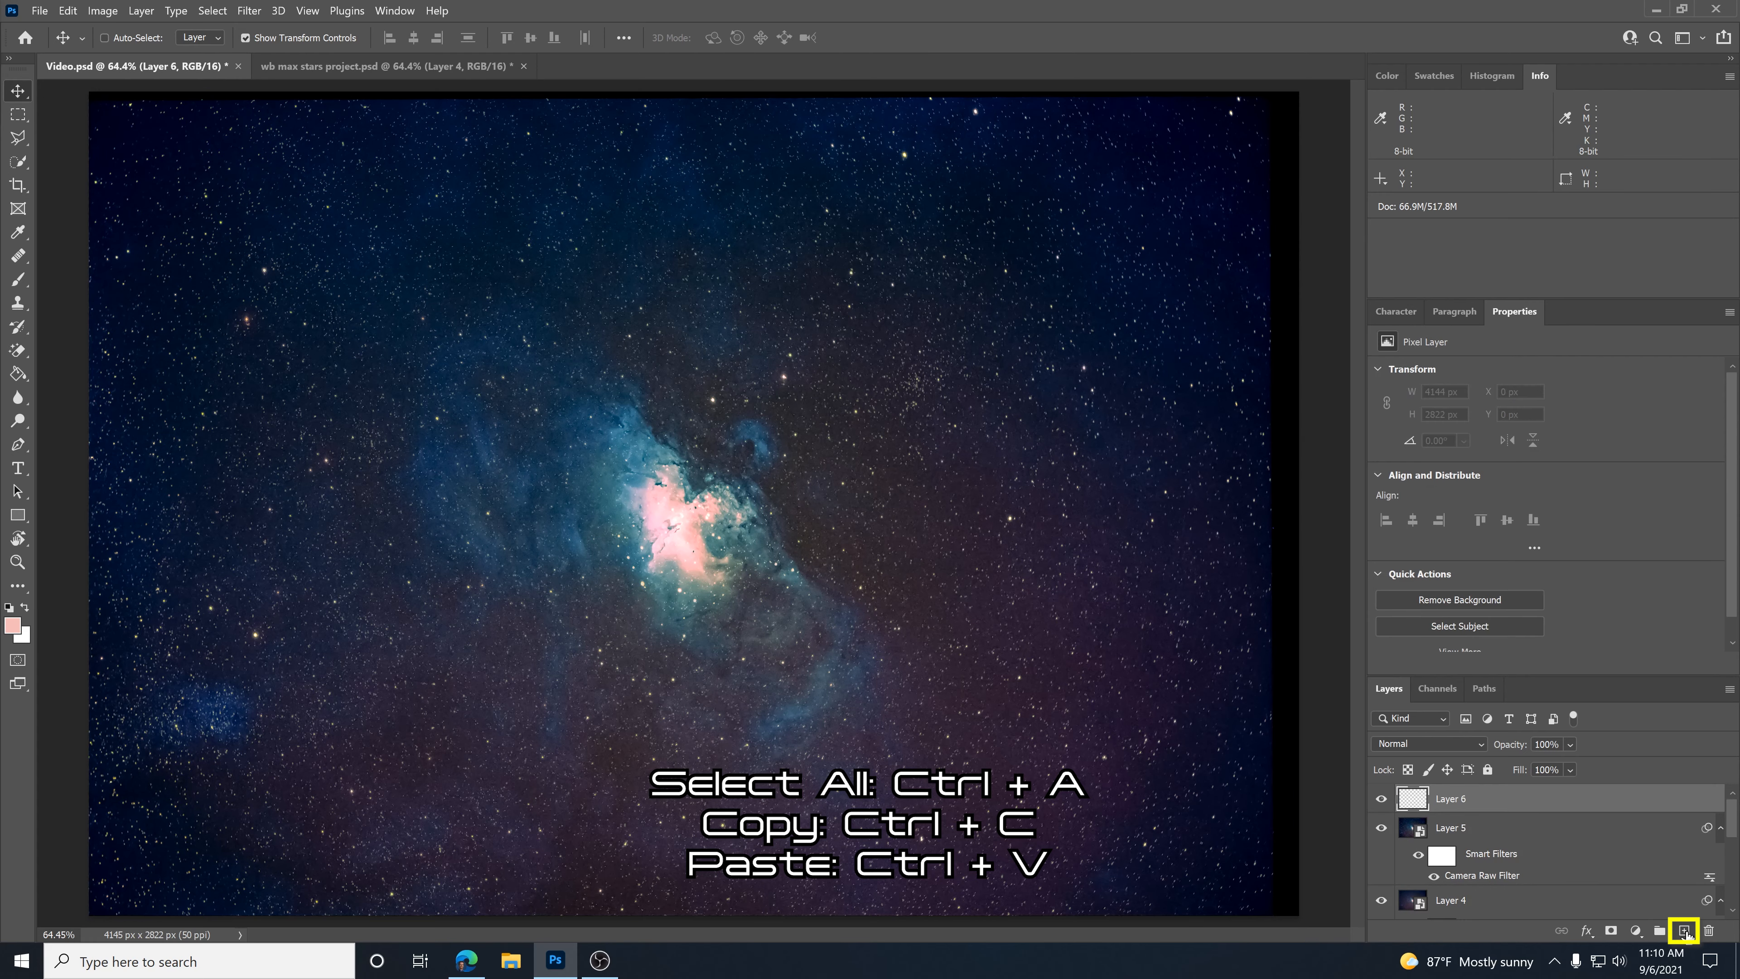
key("ctrl+v")
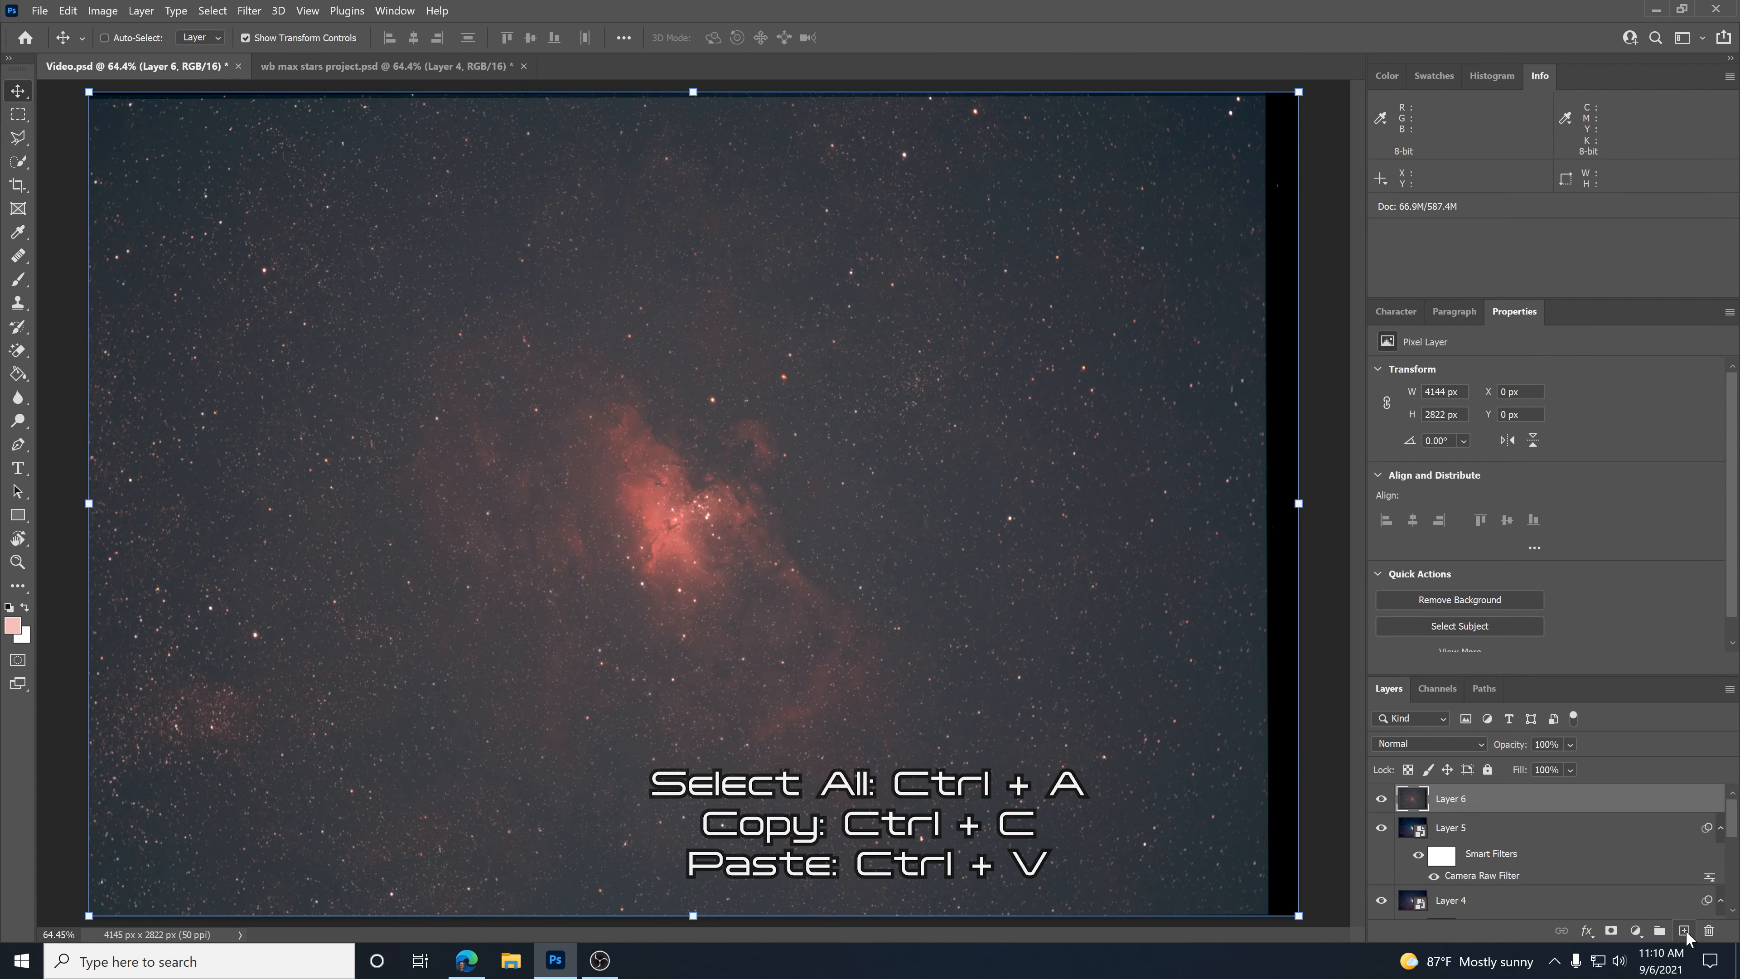
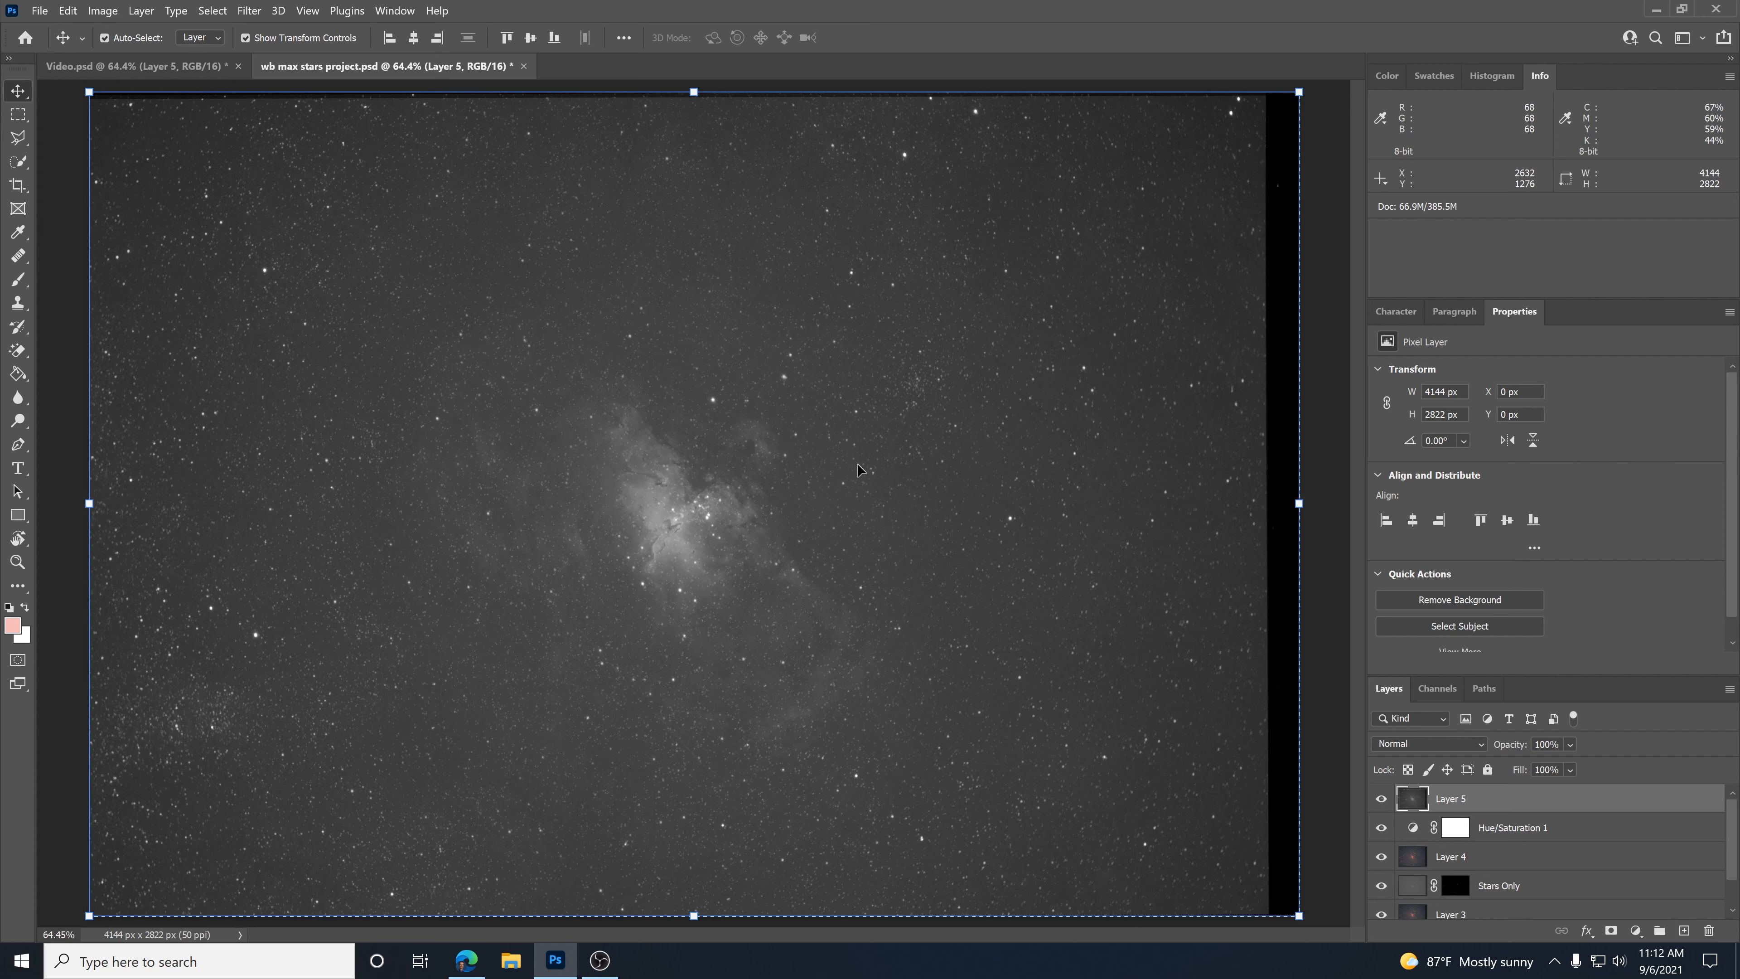
Paste the desaturated version from wb max stars project.psd onto a new top layer in Video.psd.
left_click(150, 71)
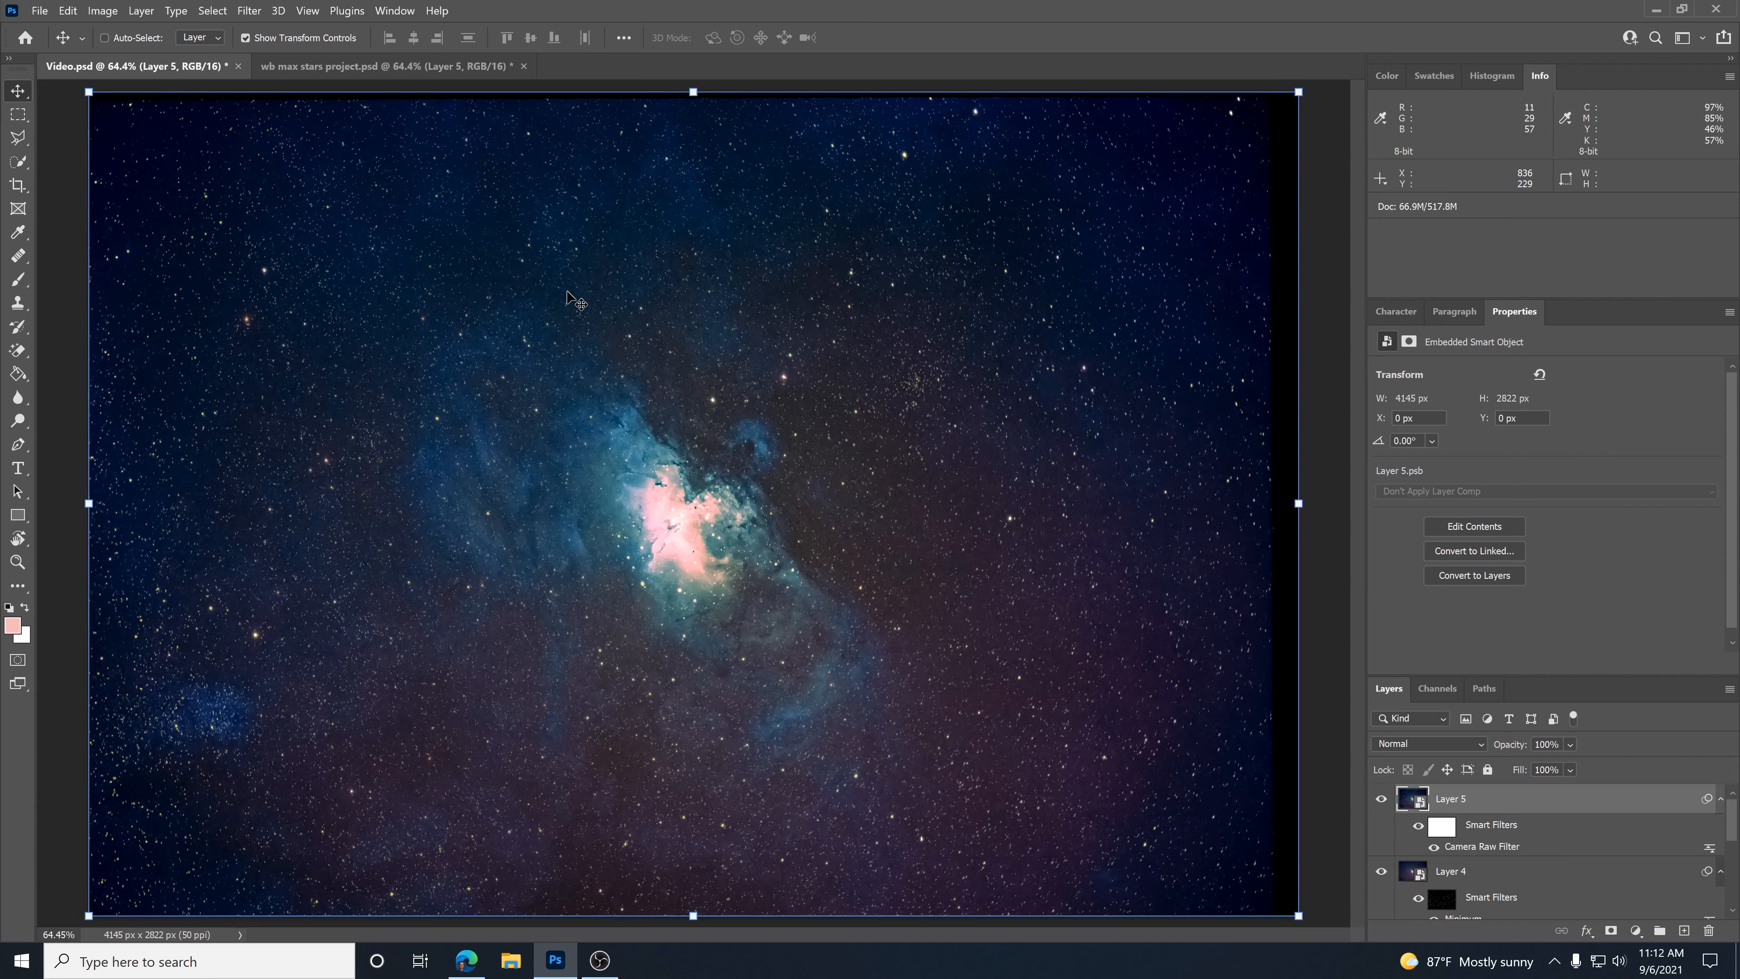
left_click(1685, 931)
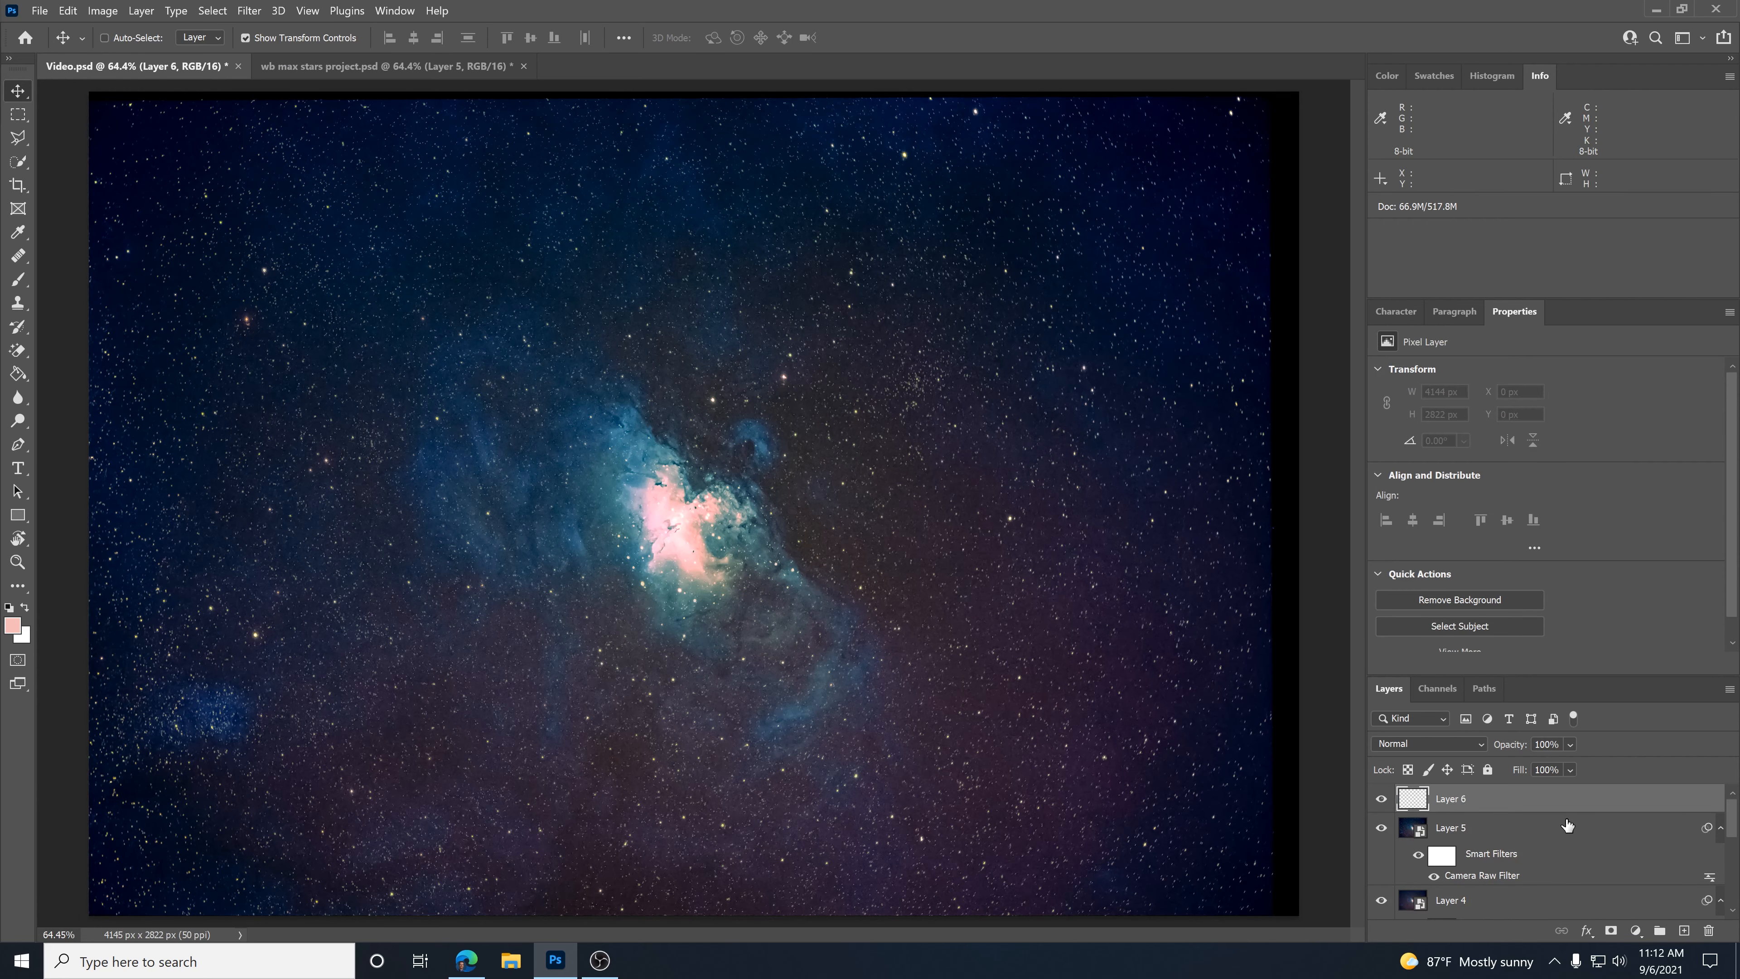
key("ctrl+alt+shift+e")
key("ctrl+shift+u")
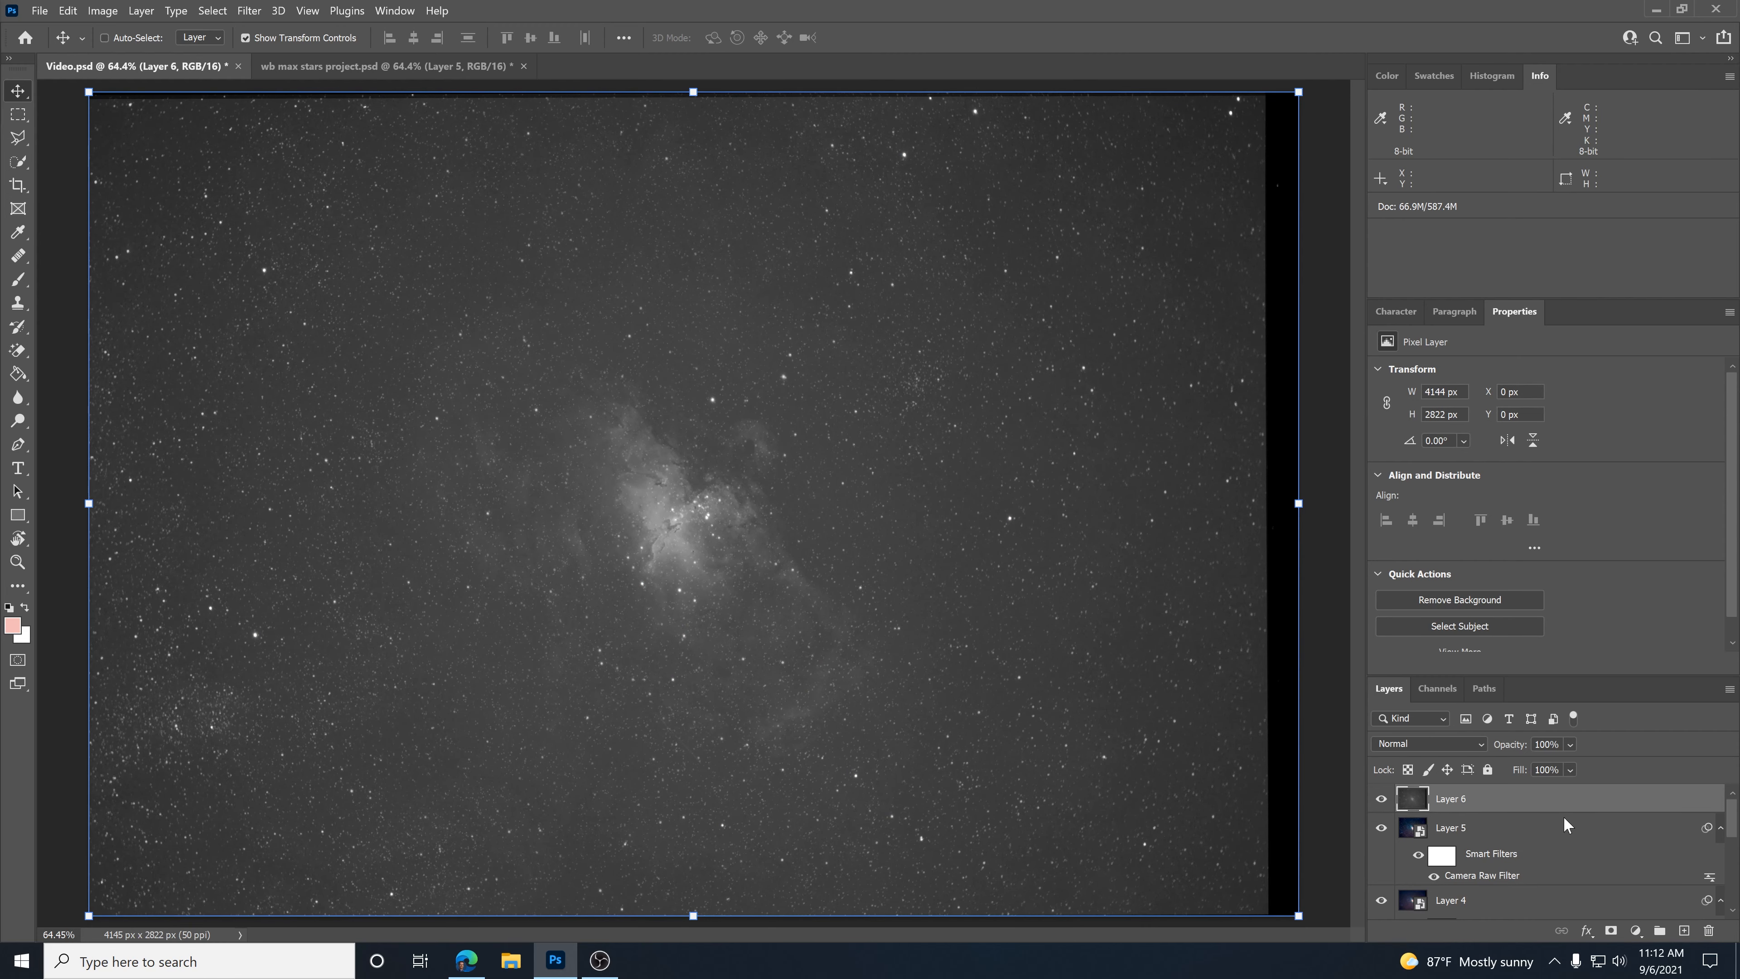
Set the grayscale layer's blend mode to Soft Light and its opacity to 45%.
left_click(1450, 742)
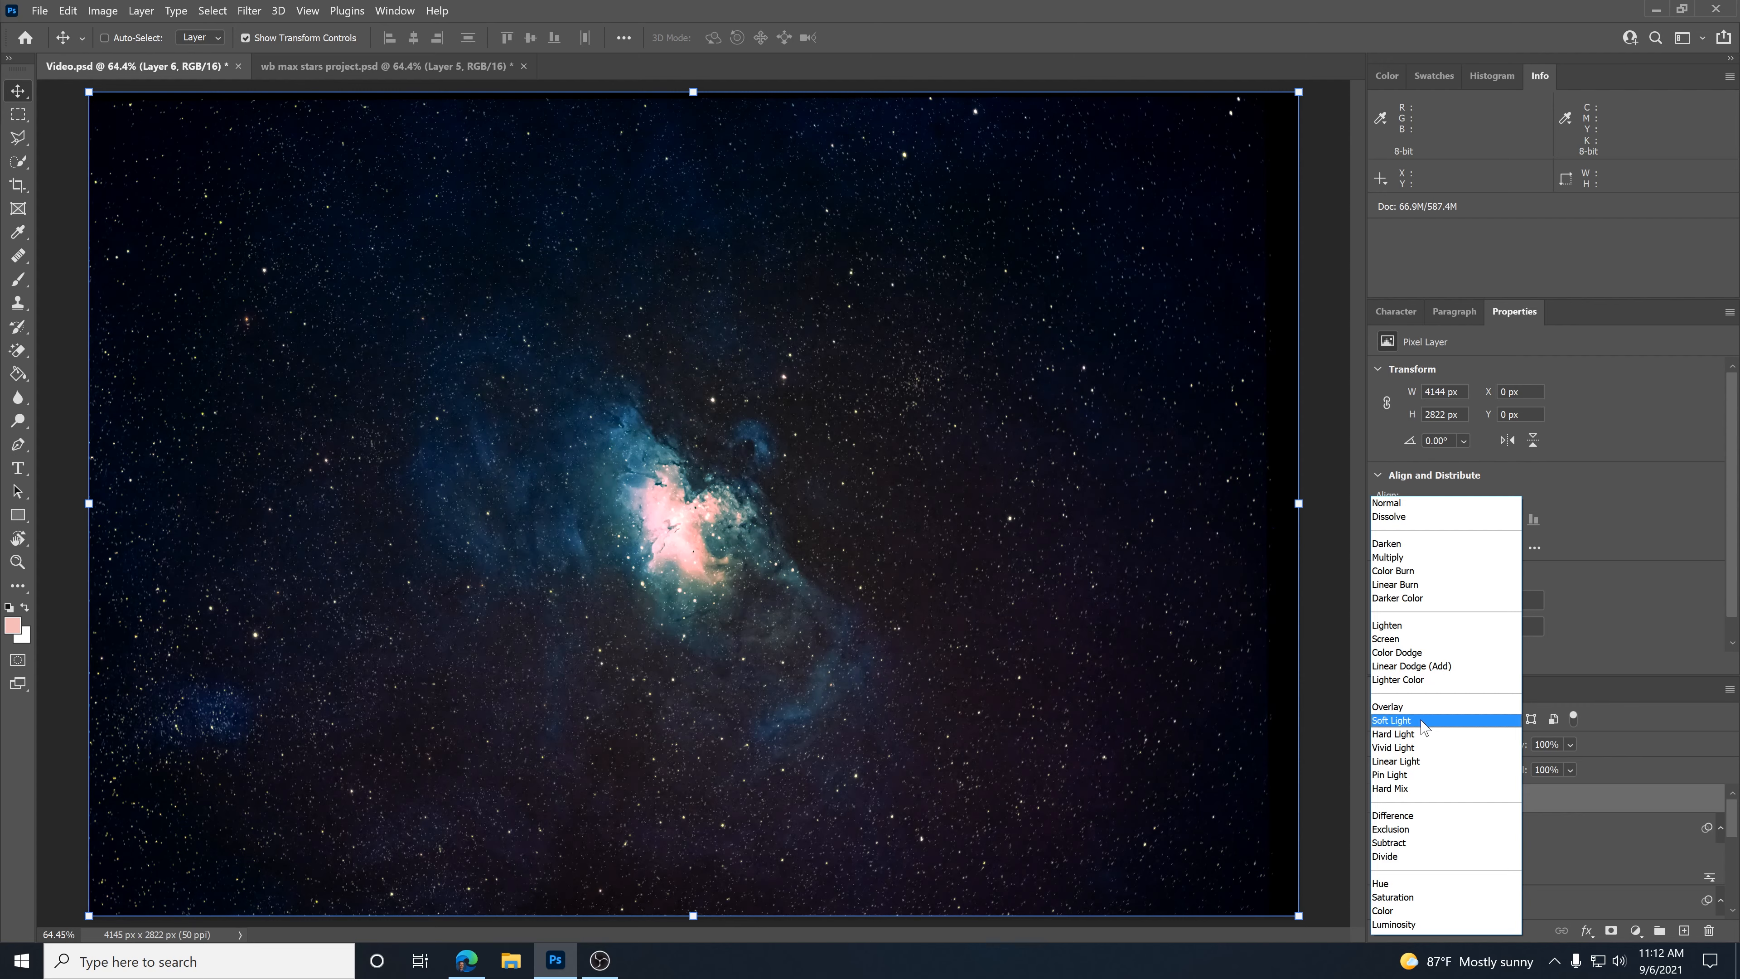
left_click(1422, 725)
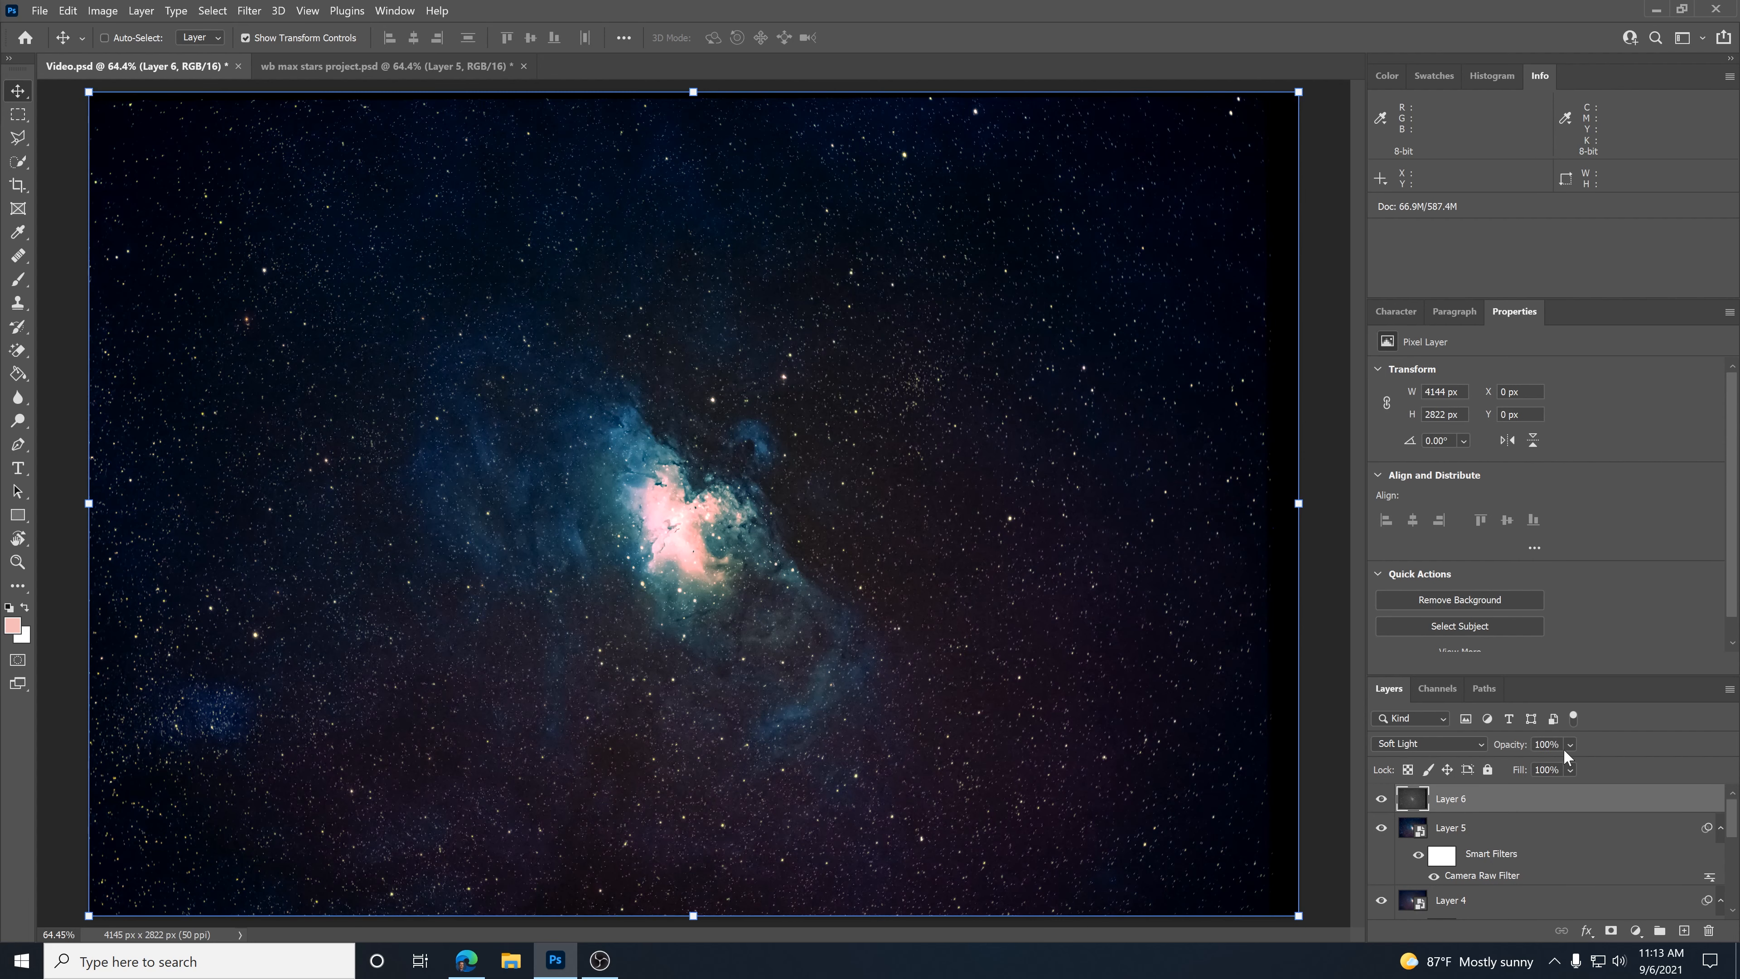
left_click(1568, 747)
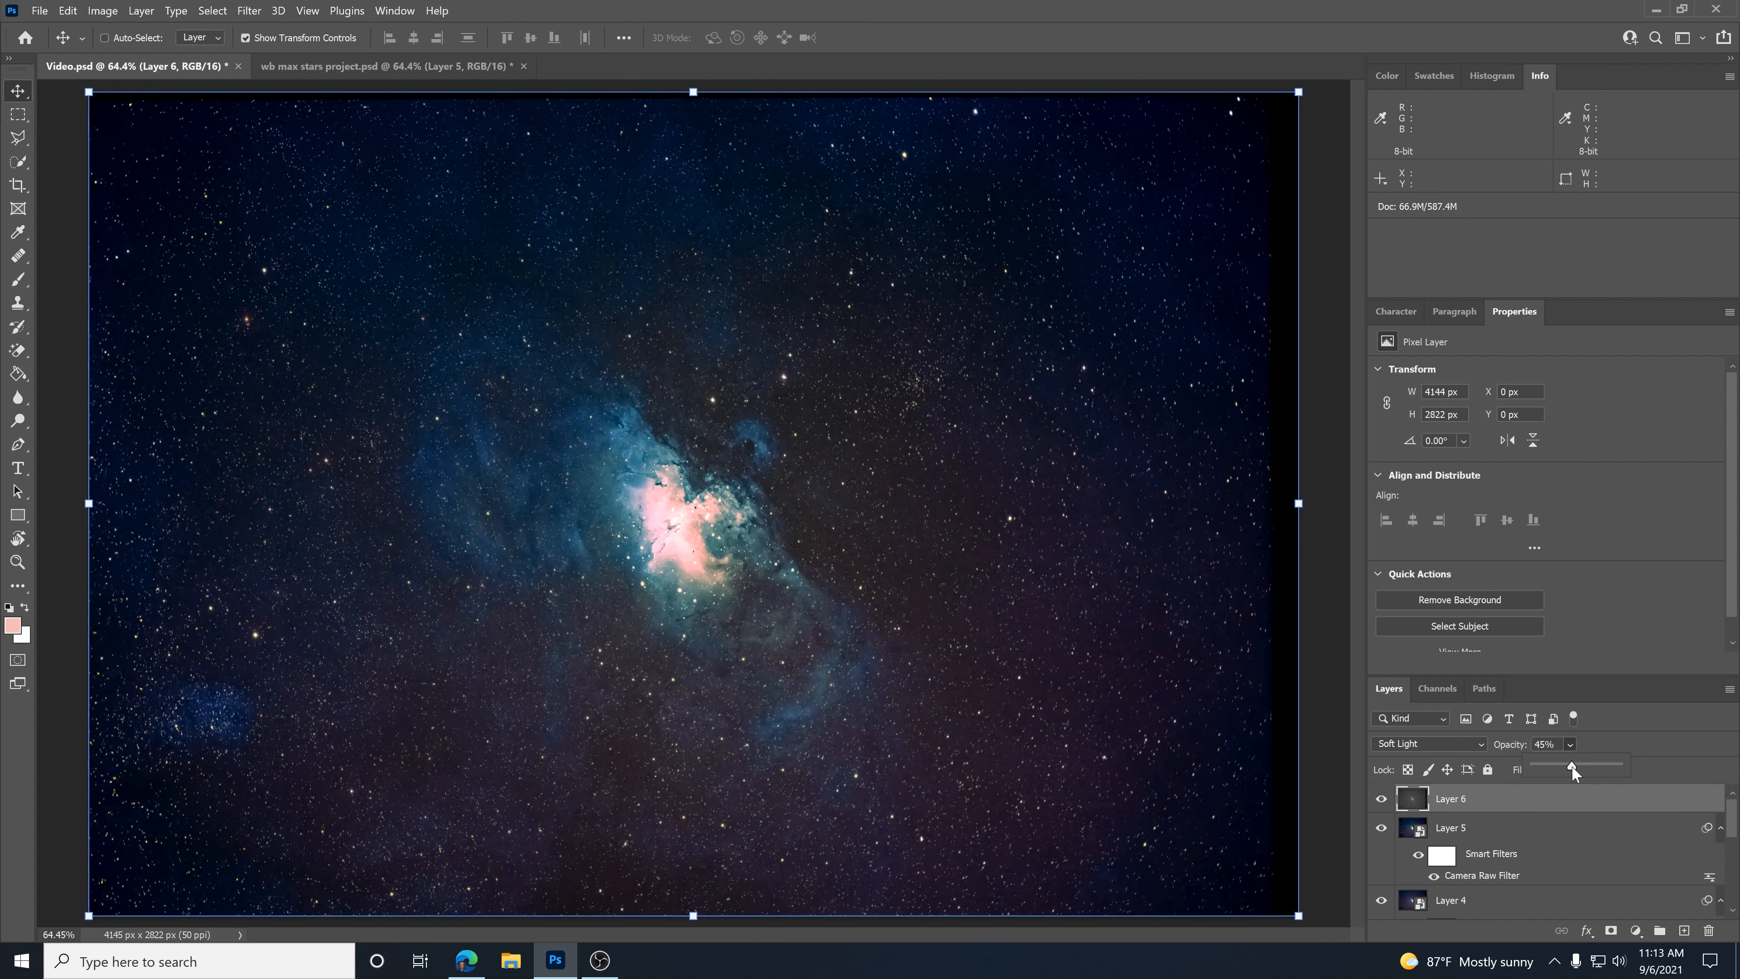
Set the grayscale layer's blend mode to Overlay at 100% opacity.
left_click_drag(1572, 765, 1565, 766)
left_click(1383, 799)
left_click(1381, 799)
scroll(684, 544, "up", 5)
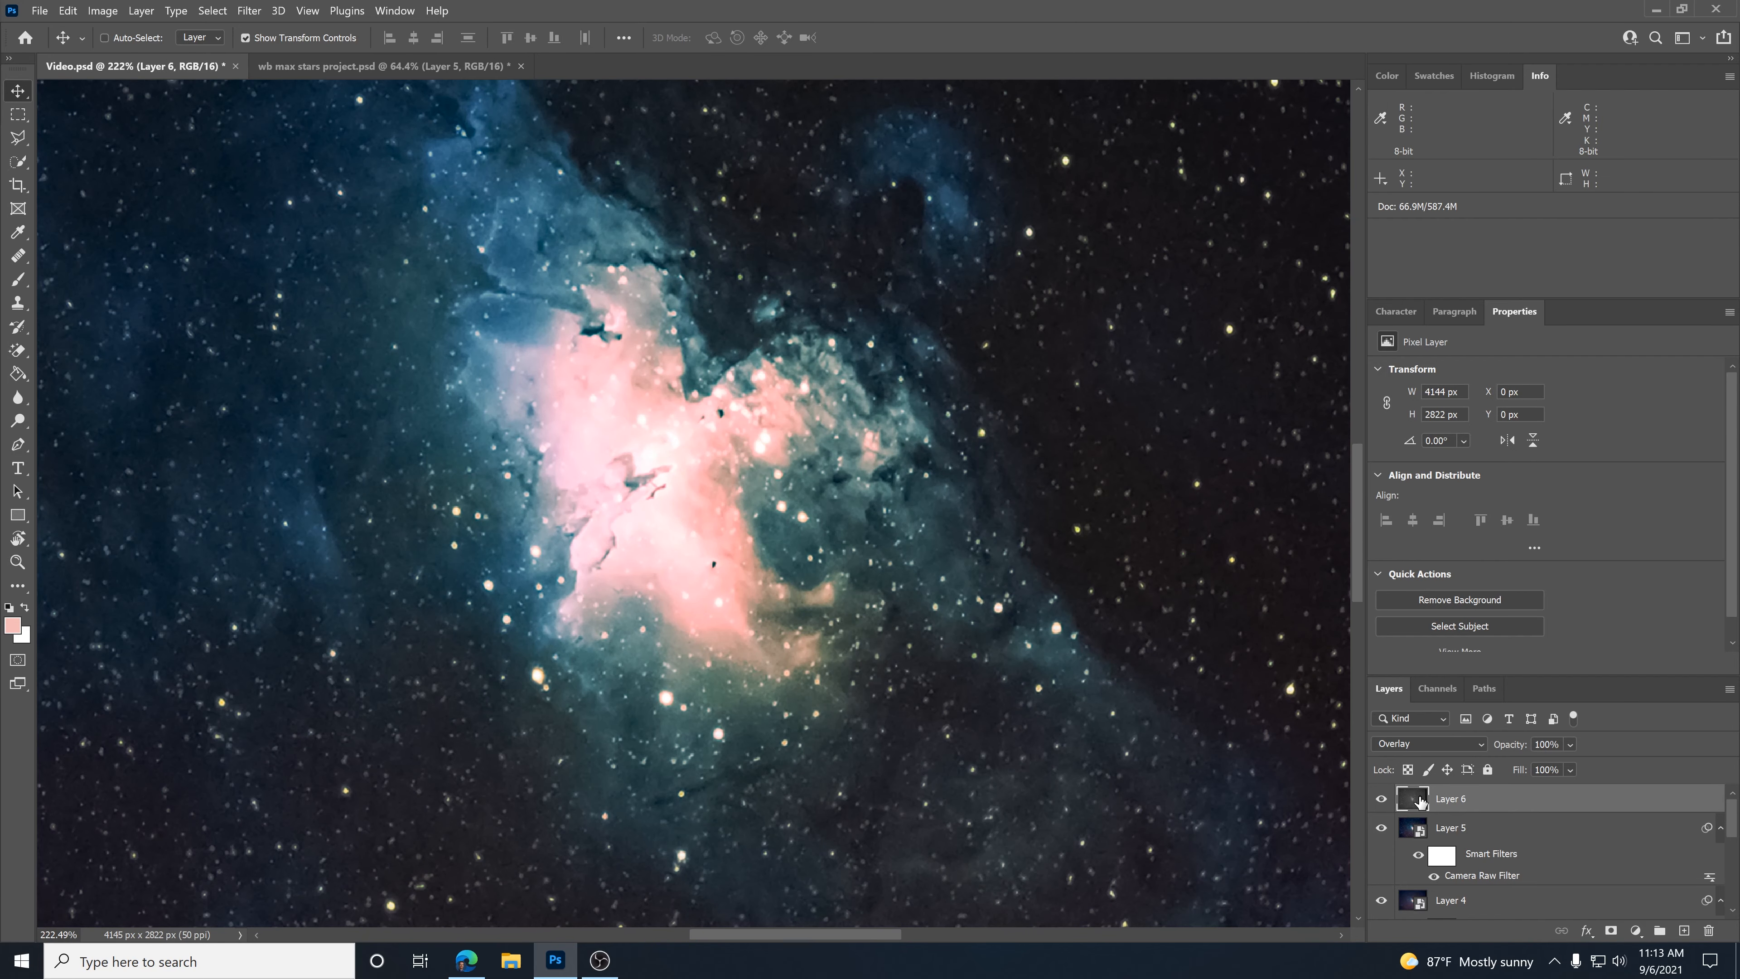
Compare the nebula core and the whole image with Layer 6 hidden and shown.
left_click(1381, 800)
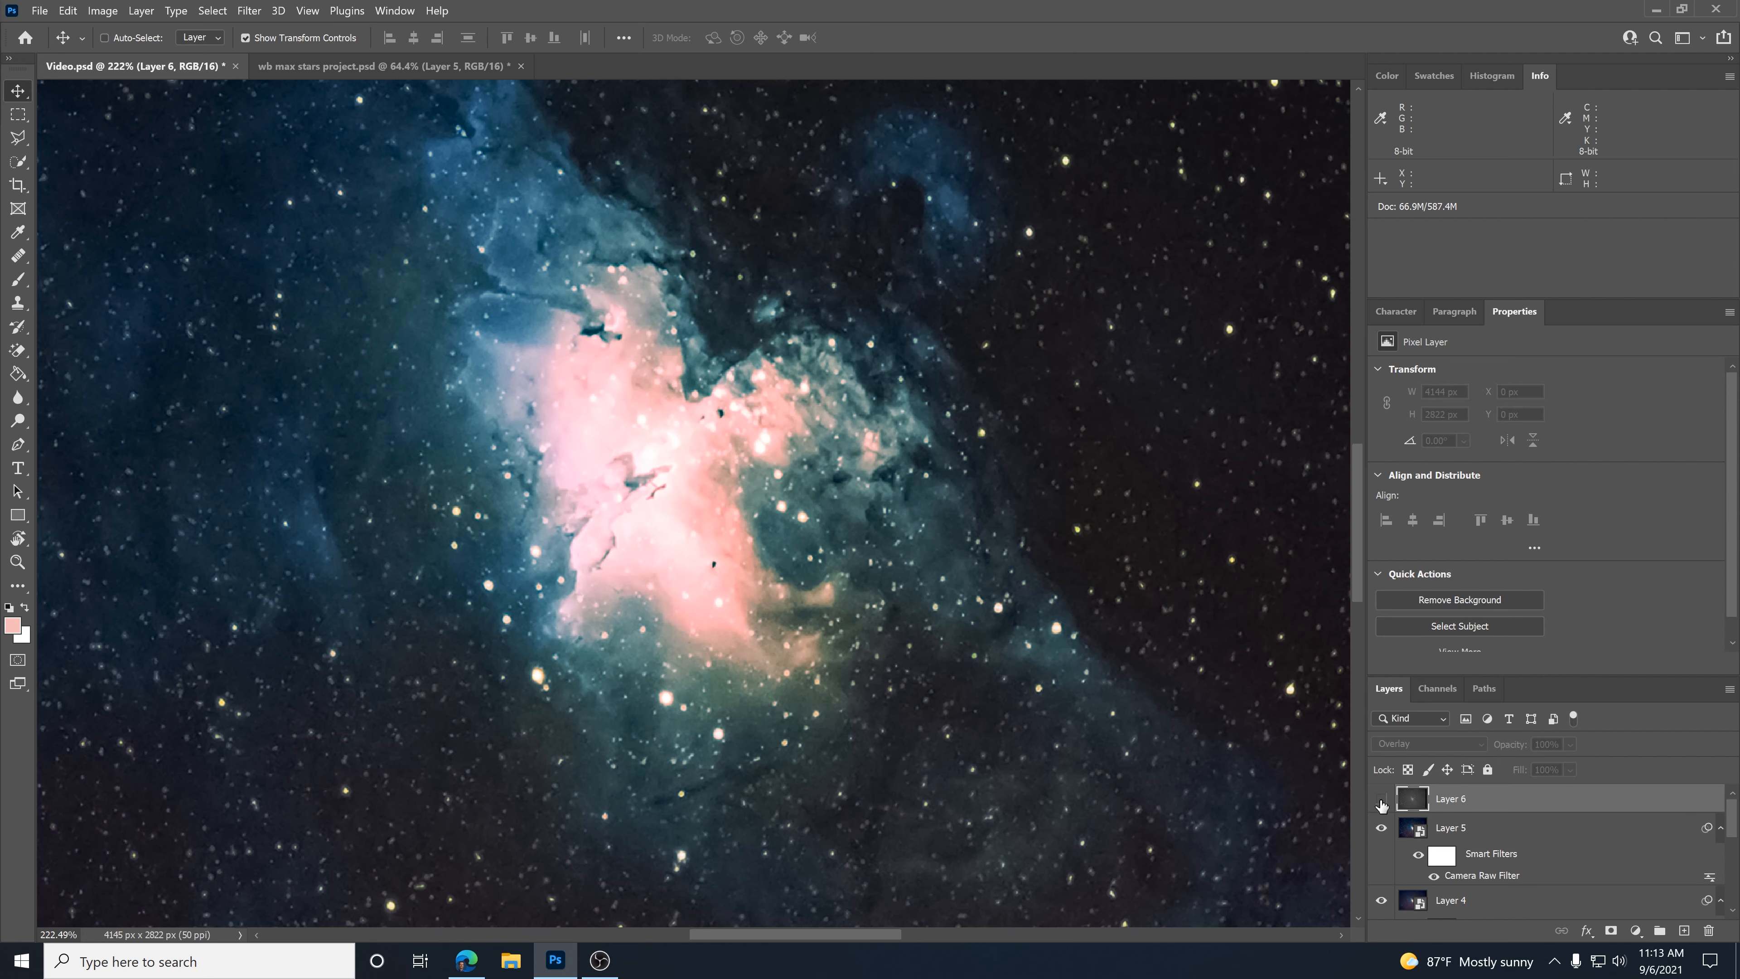
left_click(1381, 800)
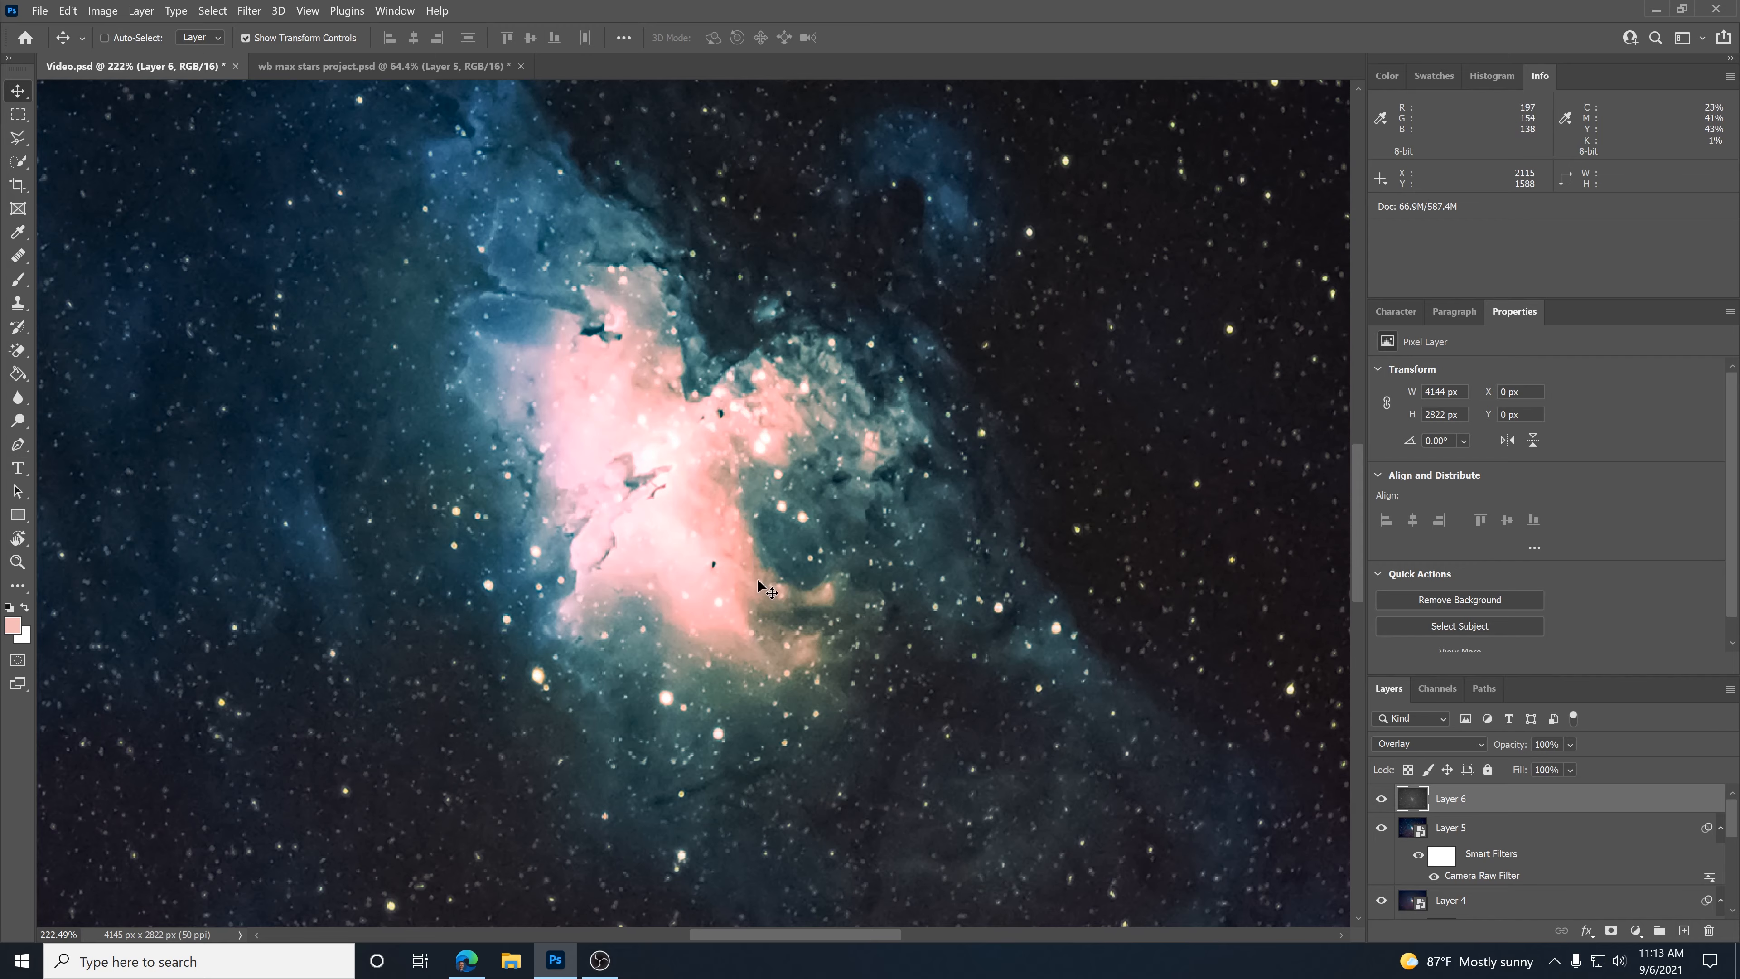
scroll(758, 581, "down", 5)
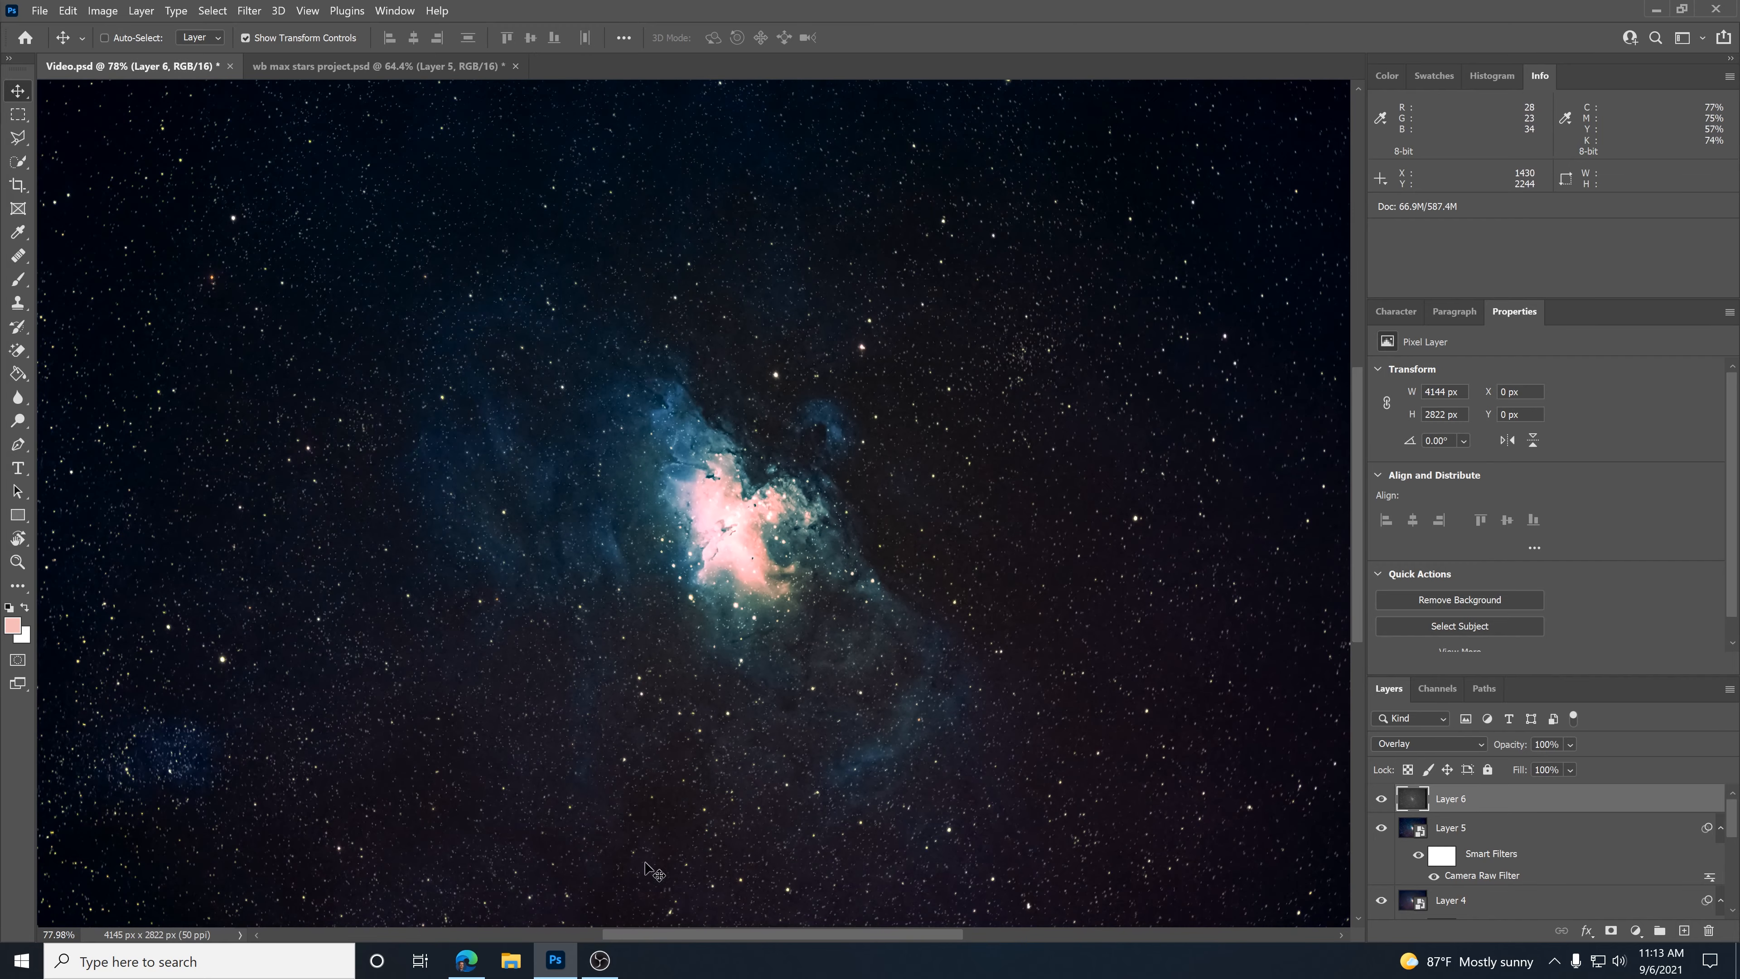
scroll(750, 536, "up", 5)
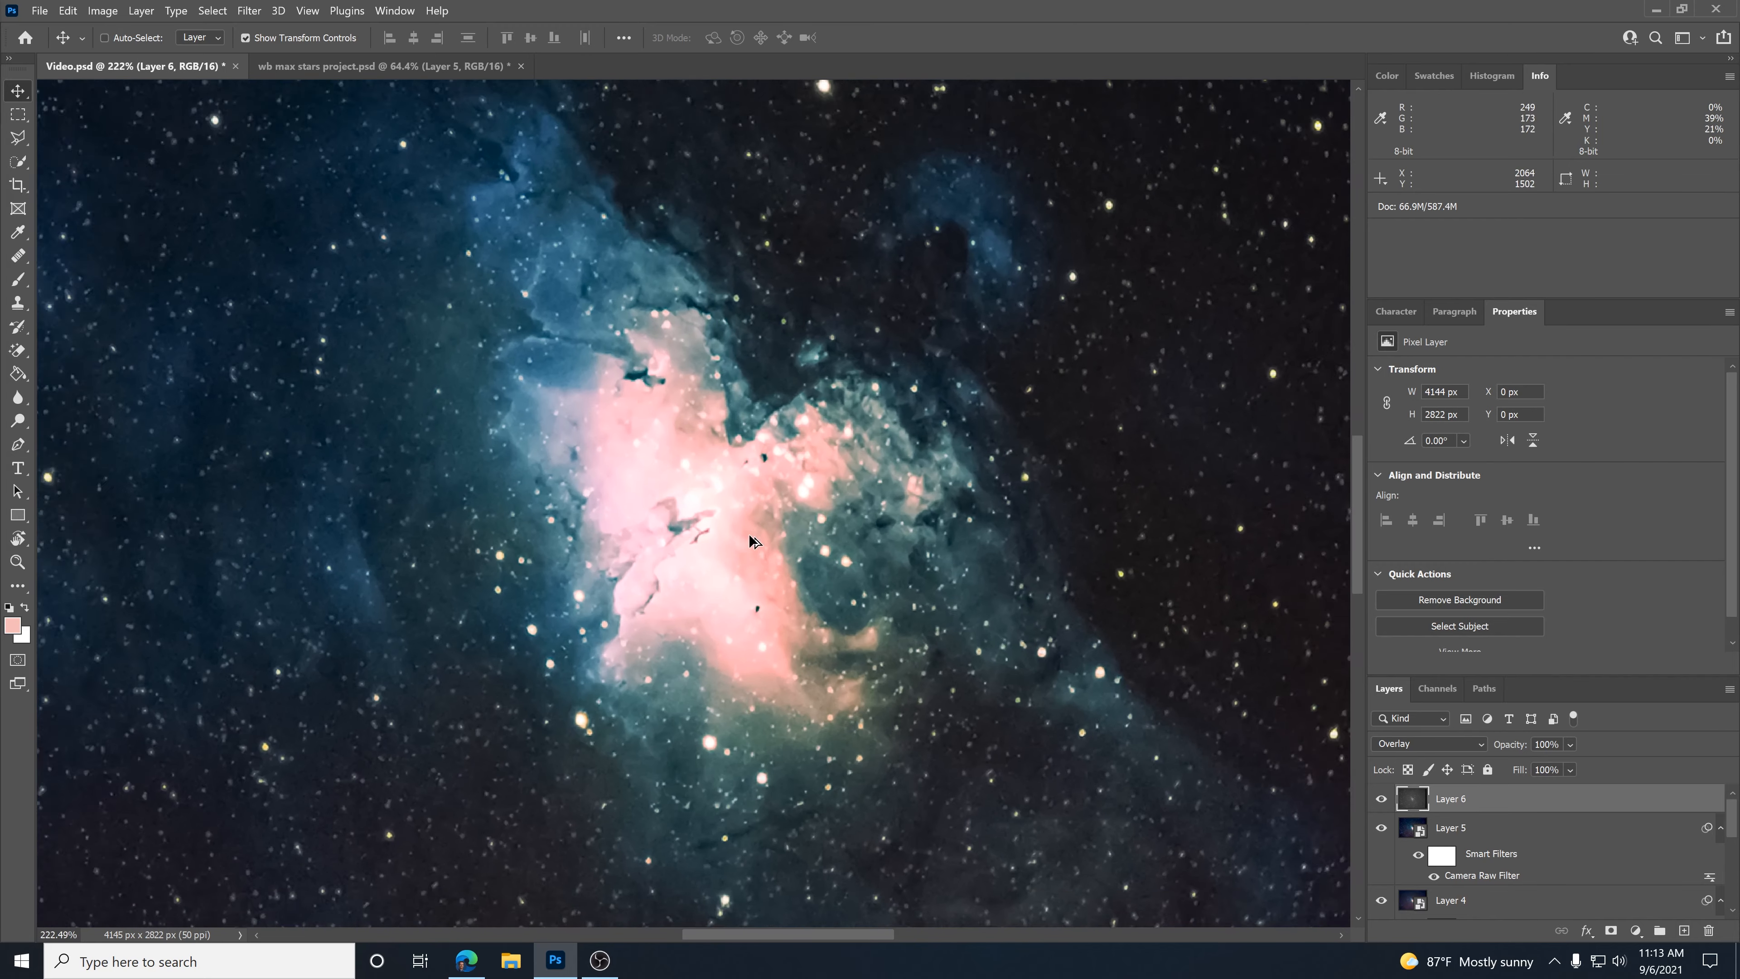
scroll(752, 542, "up", 1)
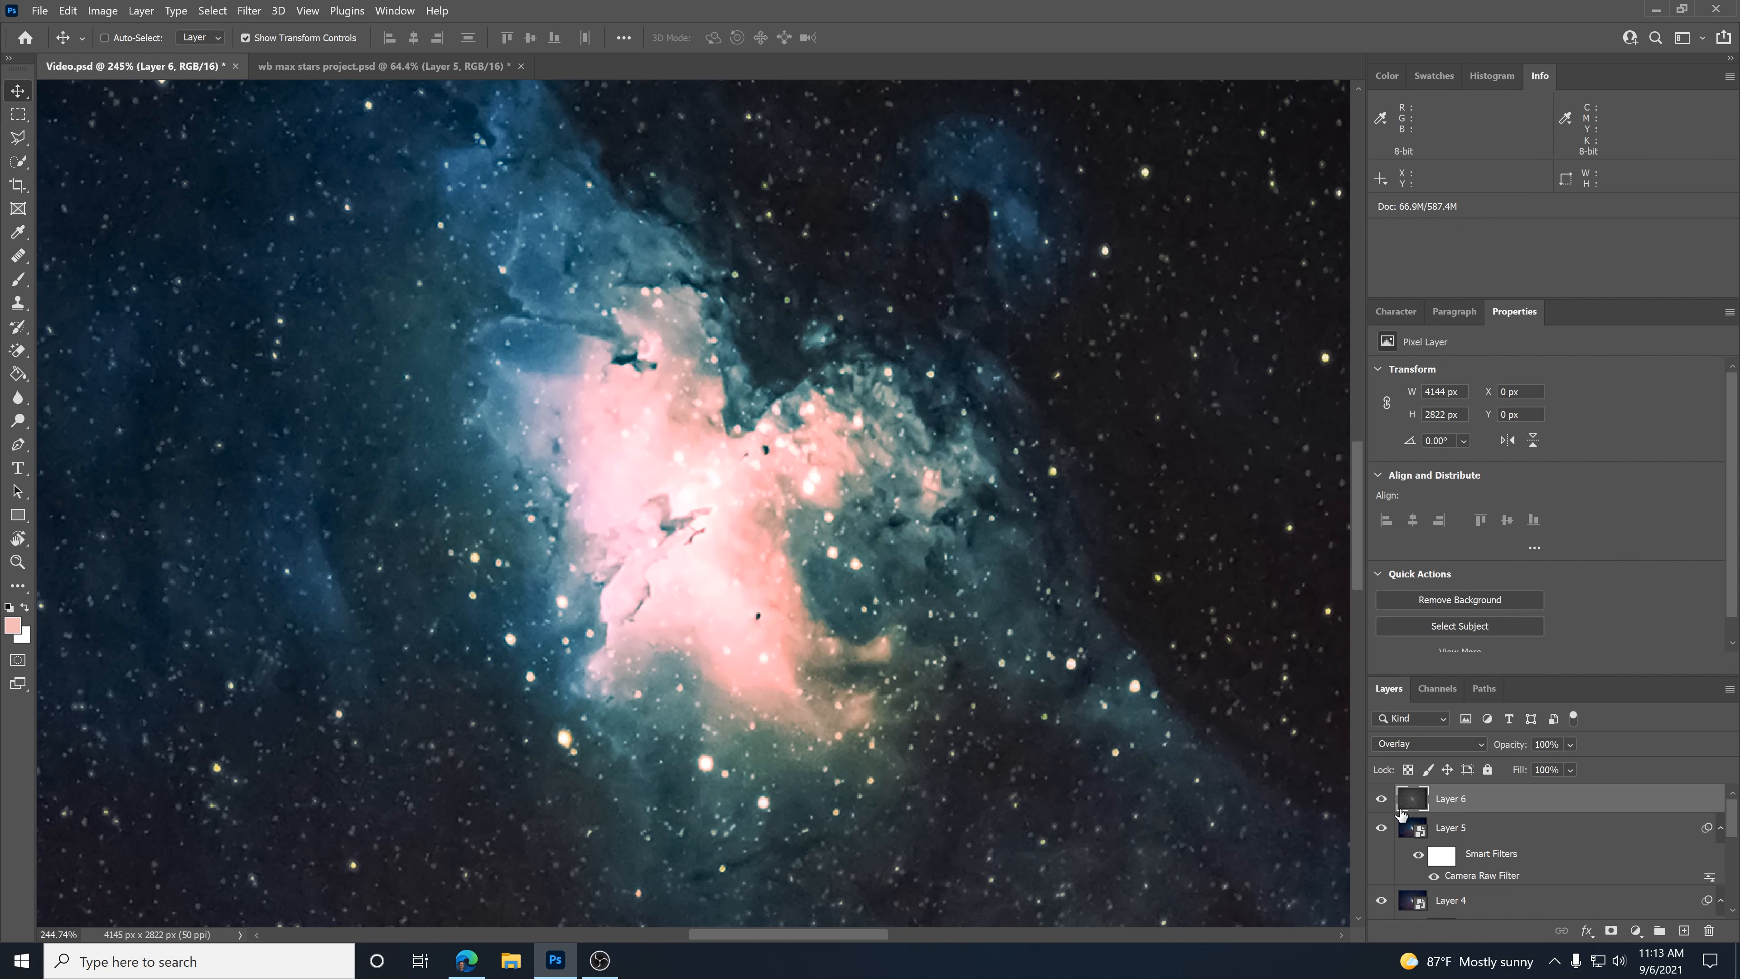
left_click(1381, 799)
left_click(1381, 799)
scroll(978, 721, "down", 5)
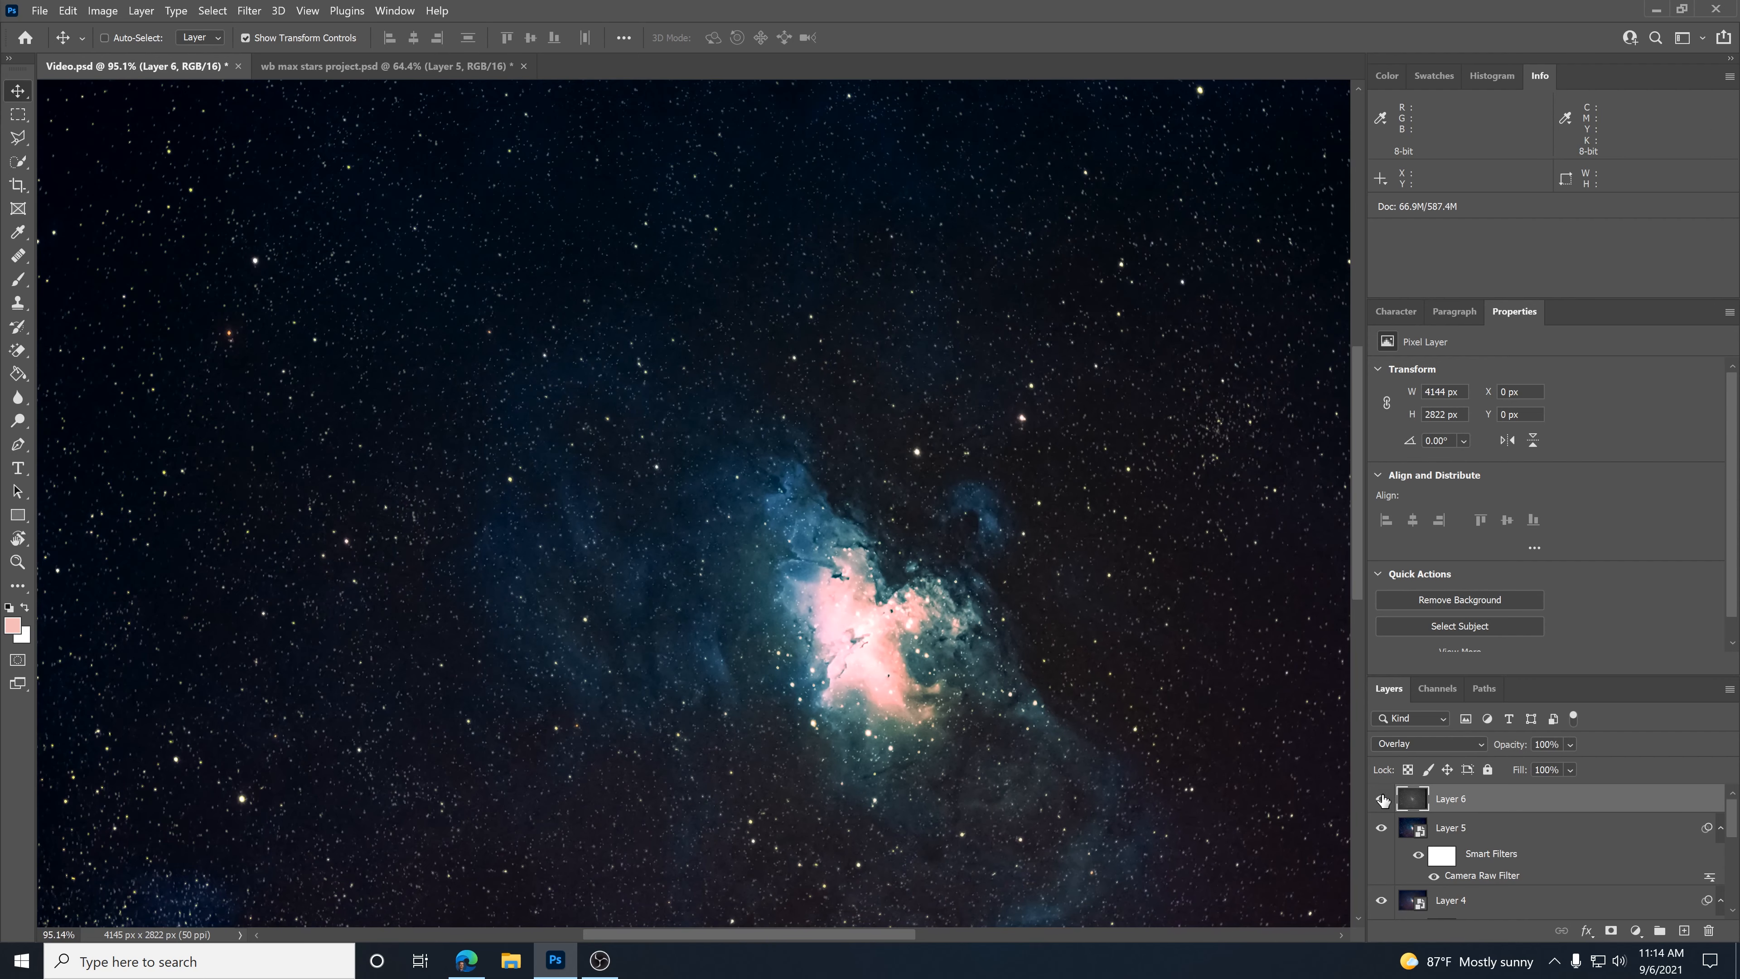
left_click(1382, 798)
left_click(1381, 798)
key("ctrl+0")
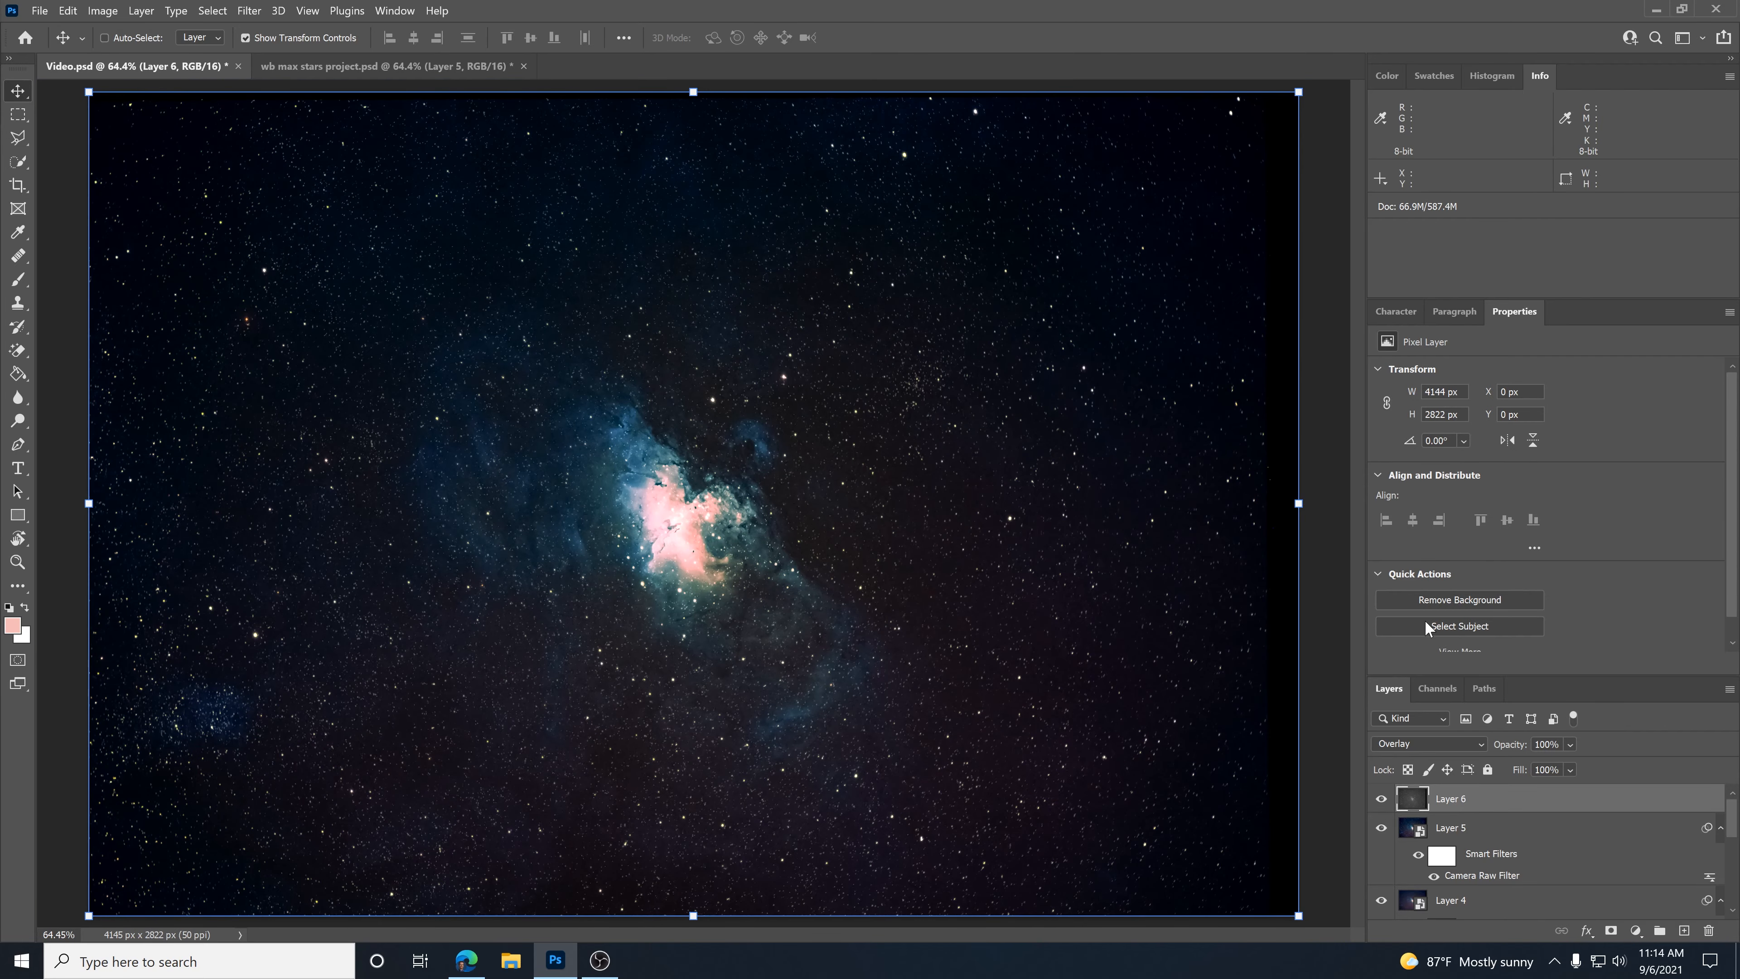
Select the bright nebula core with Color Range at fuzziness 83, sampling several tones of its pink and white area.
left_click(212, 10)
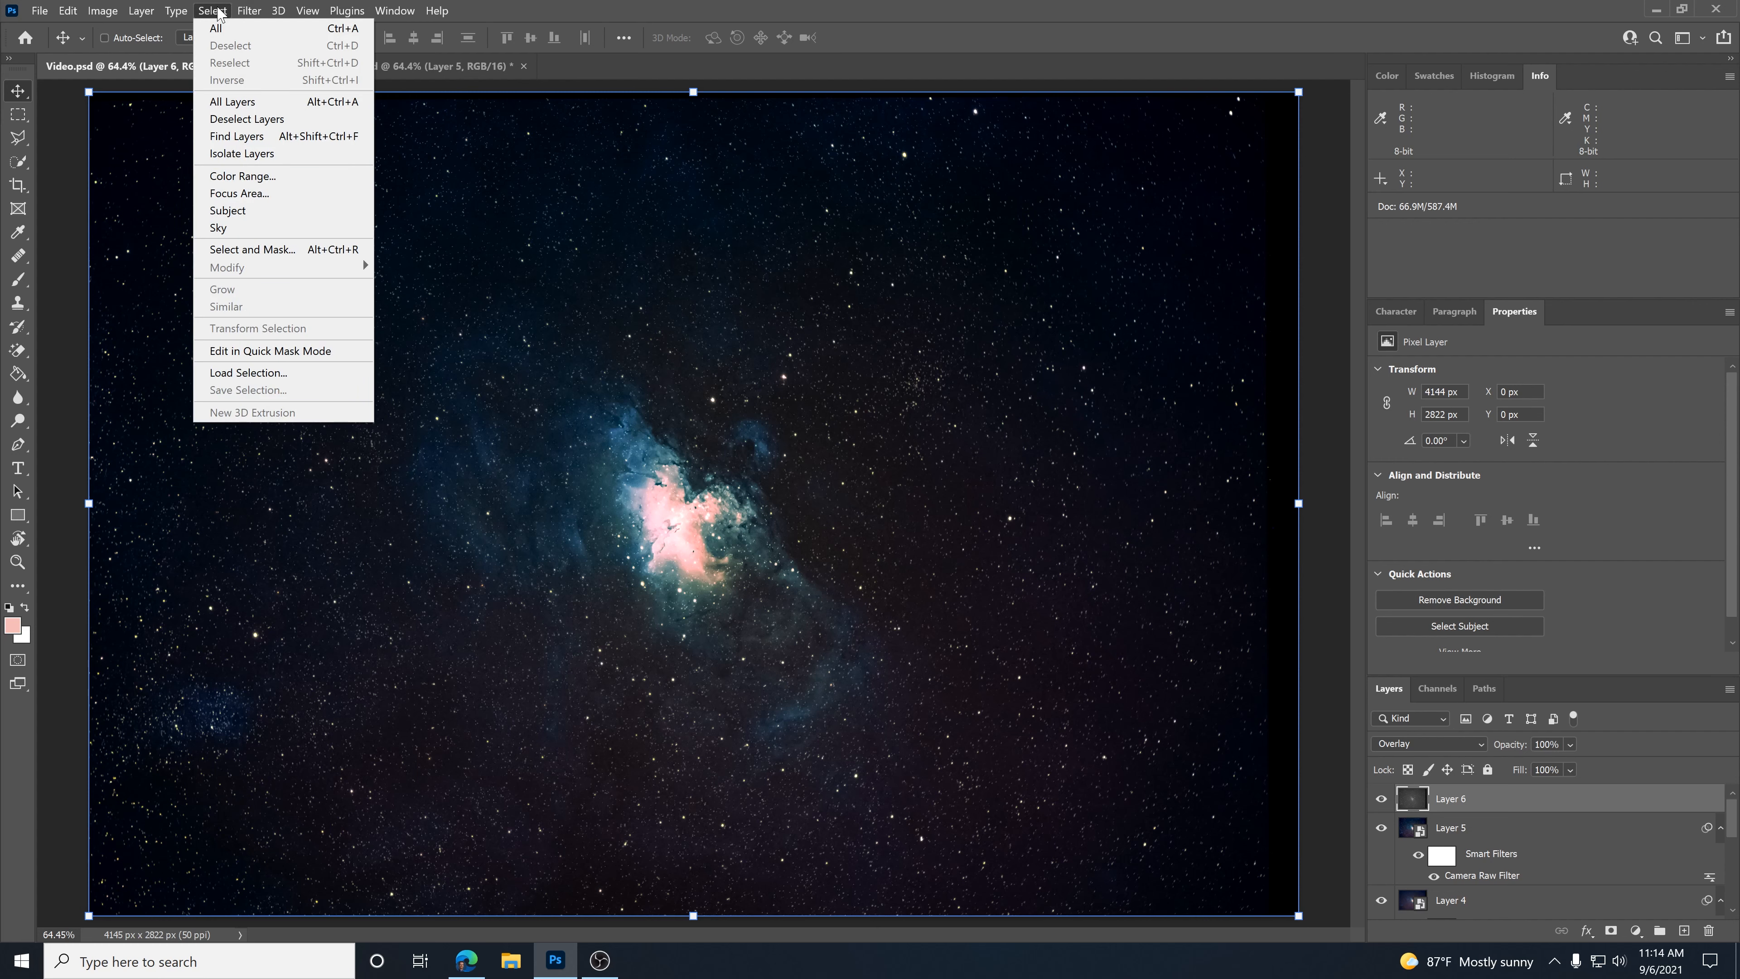
left_click(247, 176)
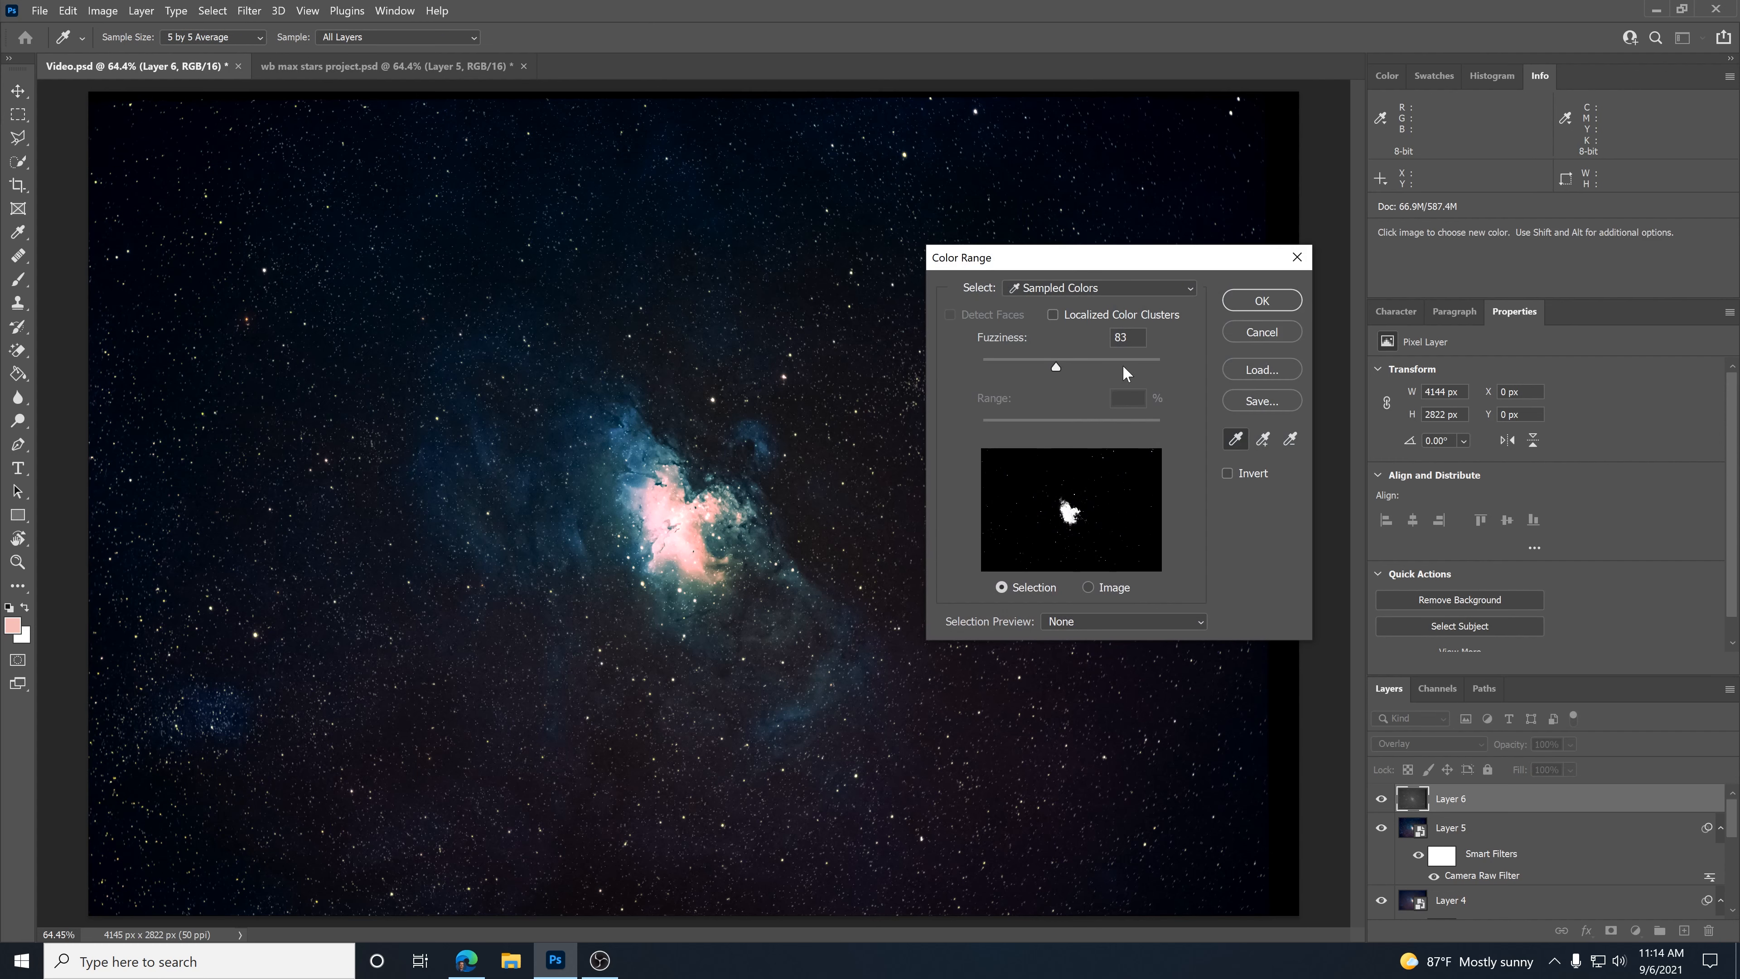
left_click(692, 514)
key("alt")
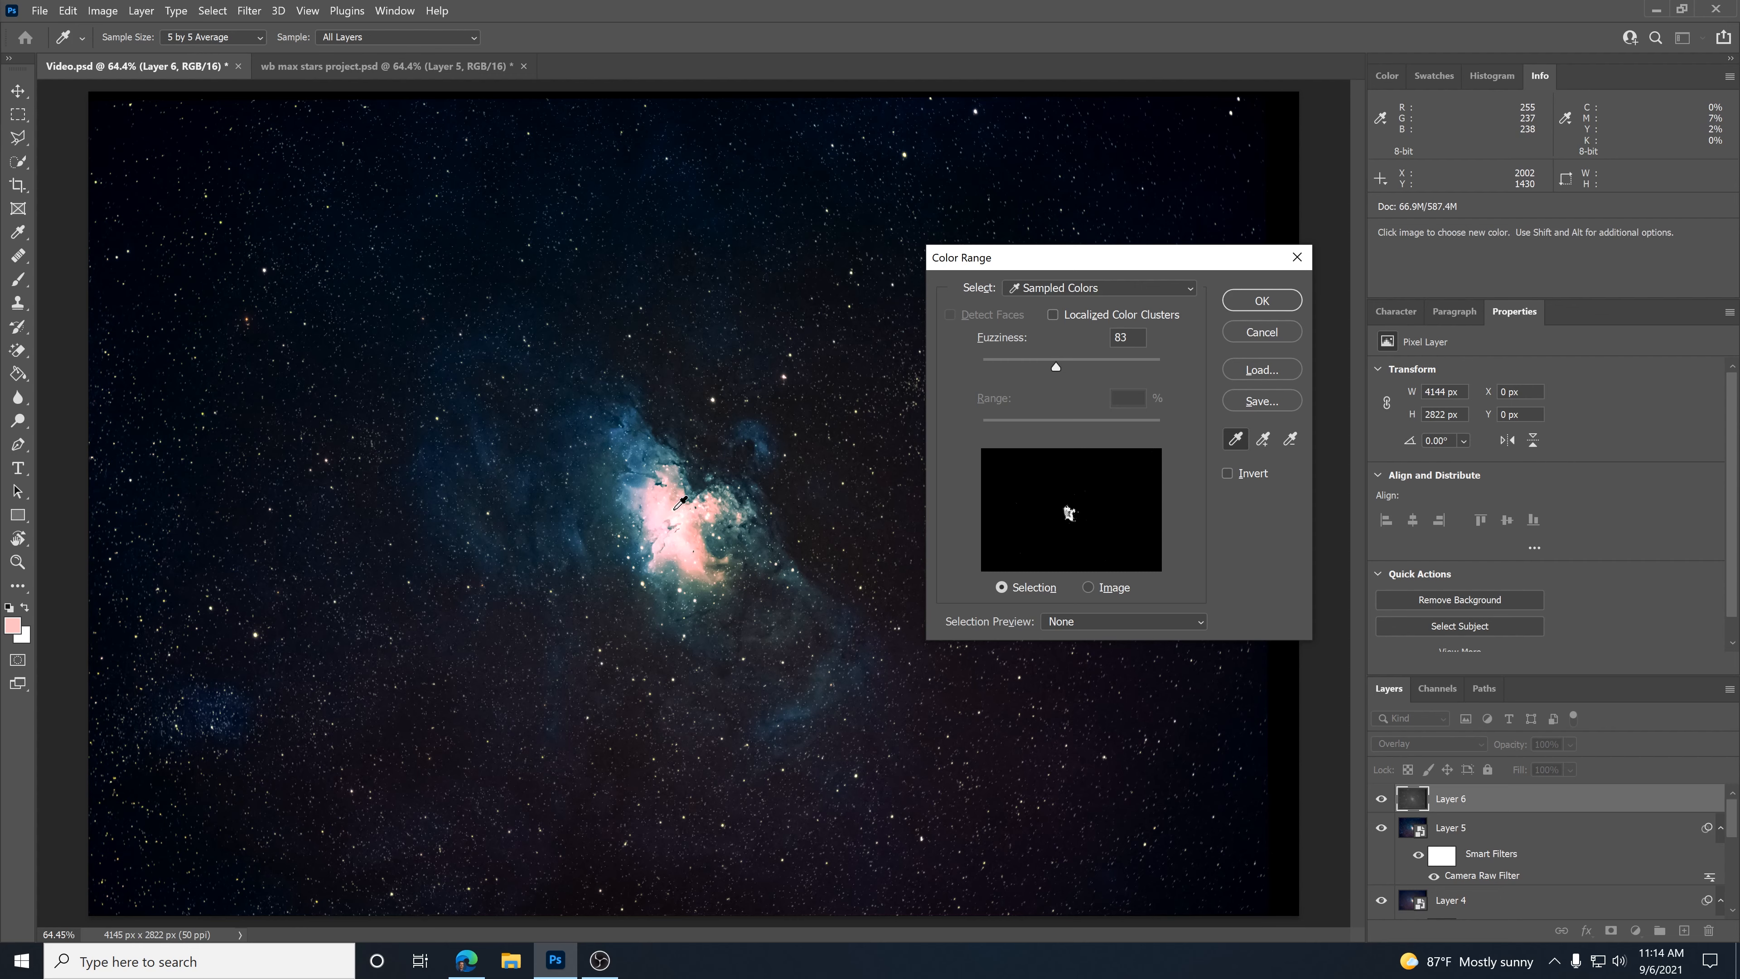
key("shift")
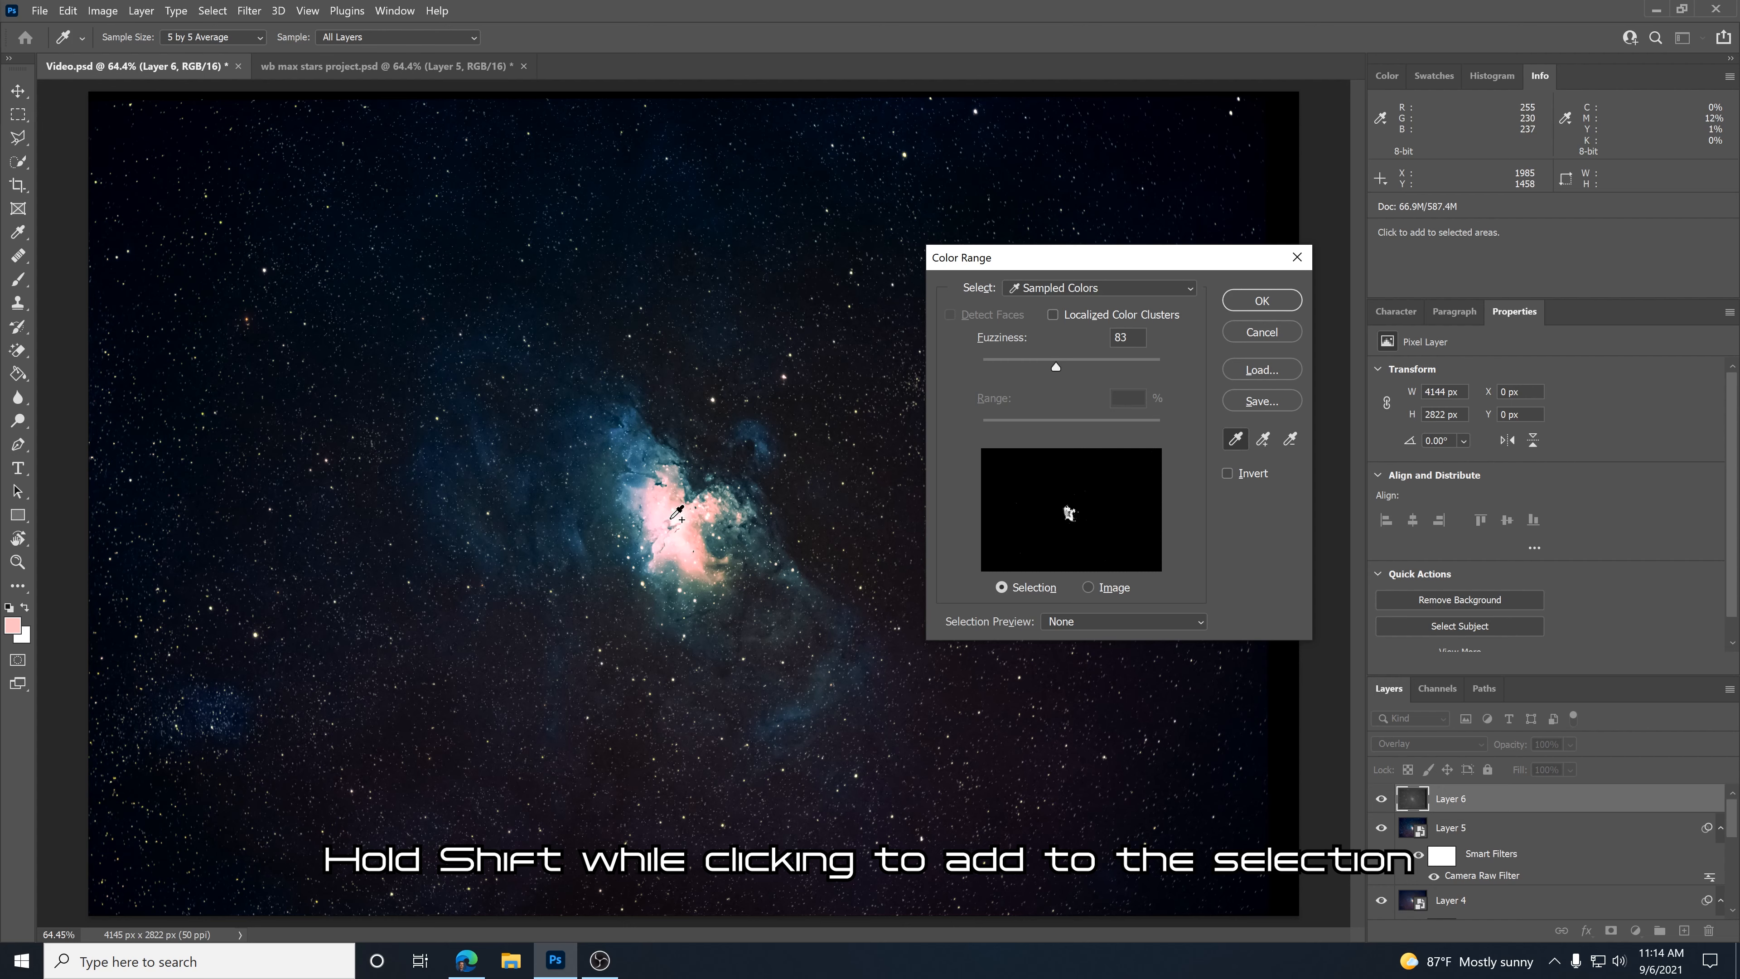
left_click(672, 517, "shift")
left_click(643, 483, "shift")
left_click(645, 479, "shift")
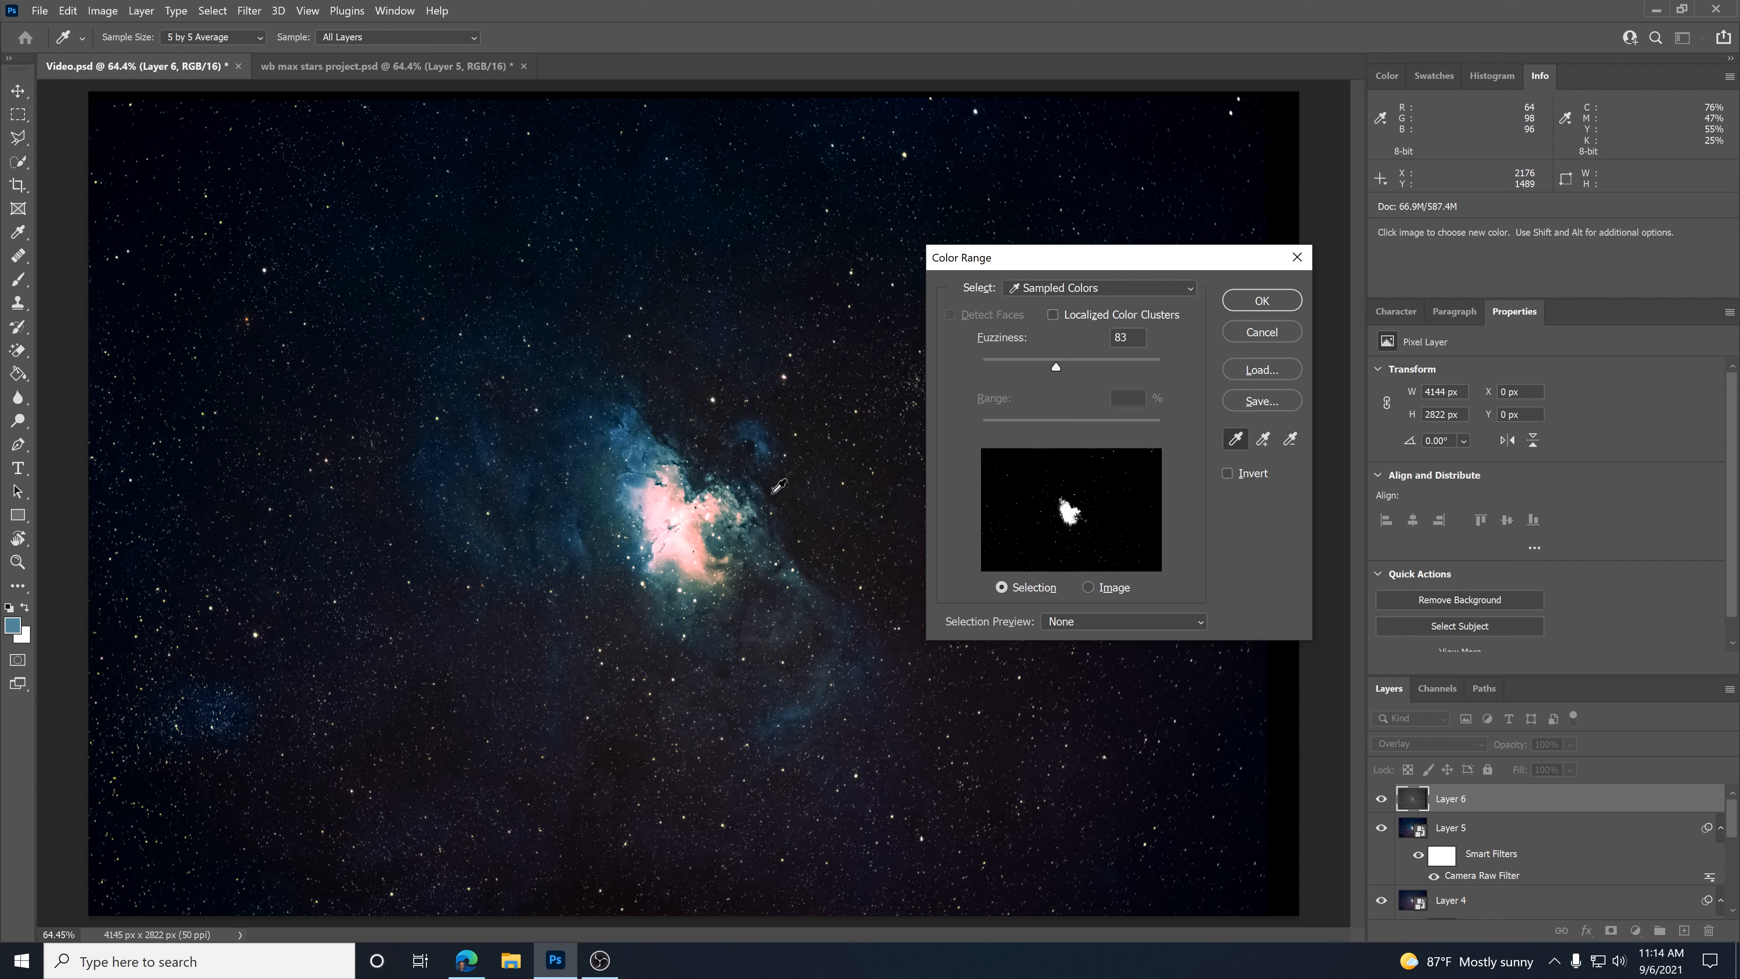
left_click(1265, 302)
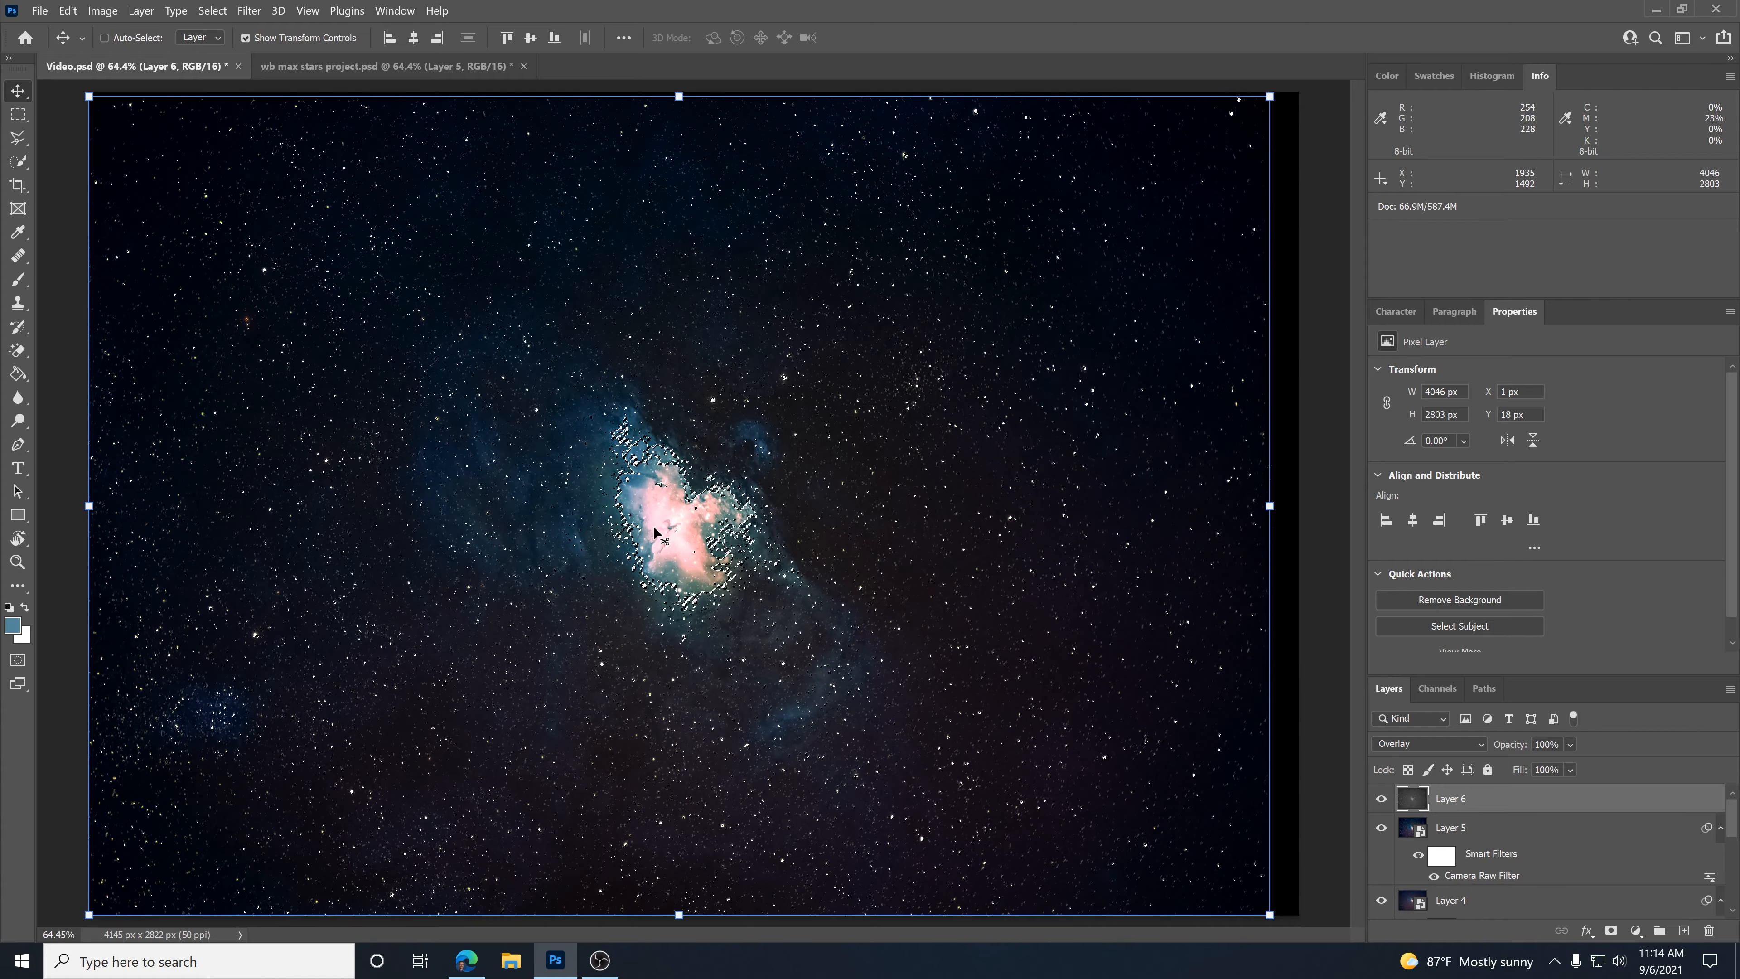
Refine the selection in Select and Mask with Shift Edge +44% and Feather 2.9 px.
left_click(210, 11)
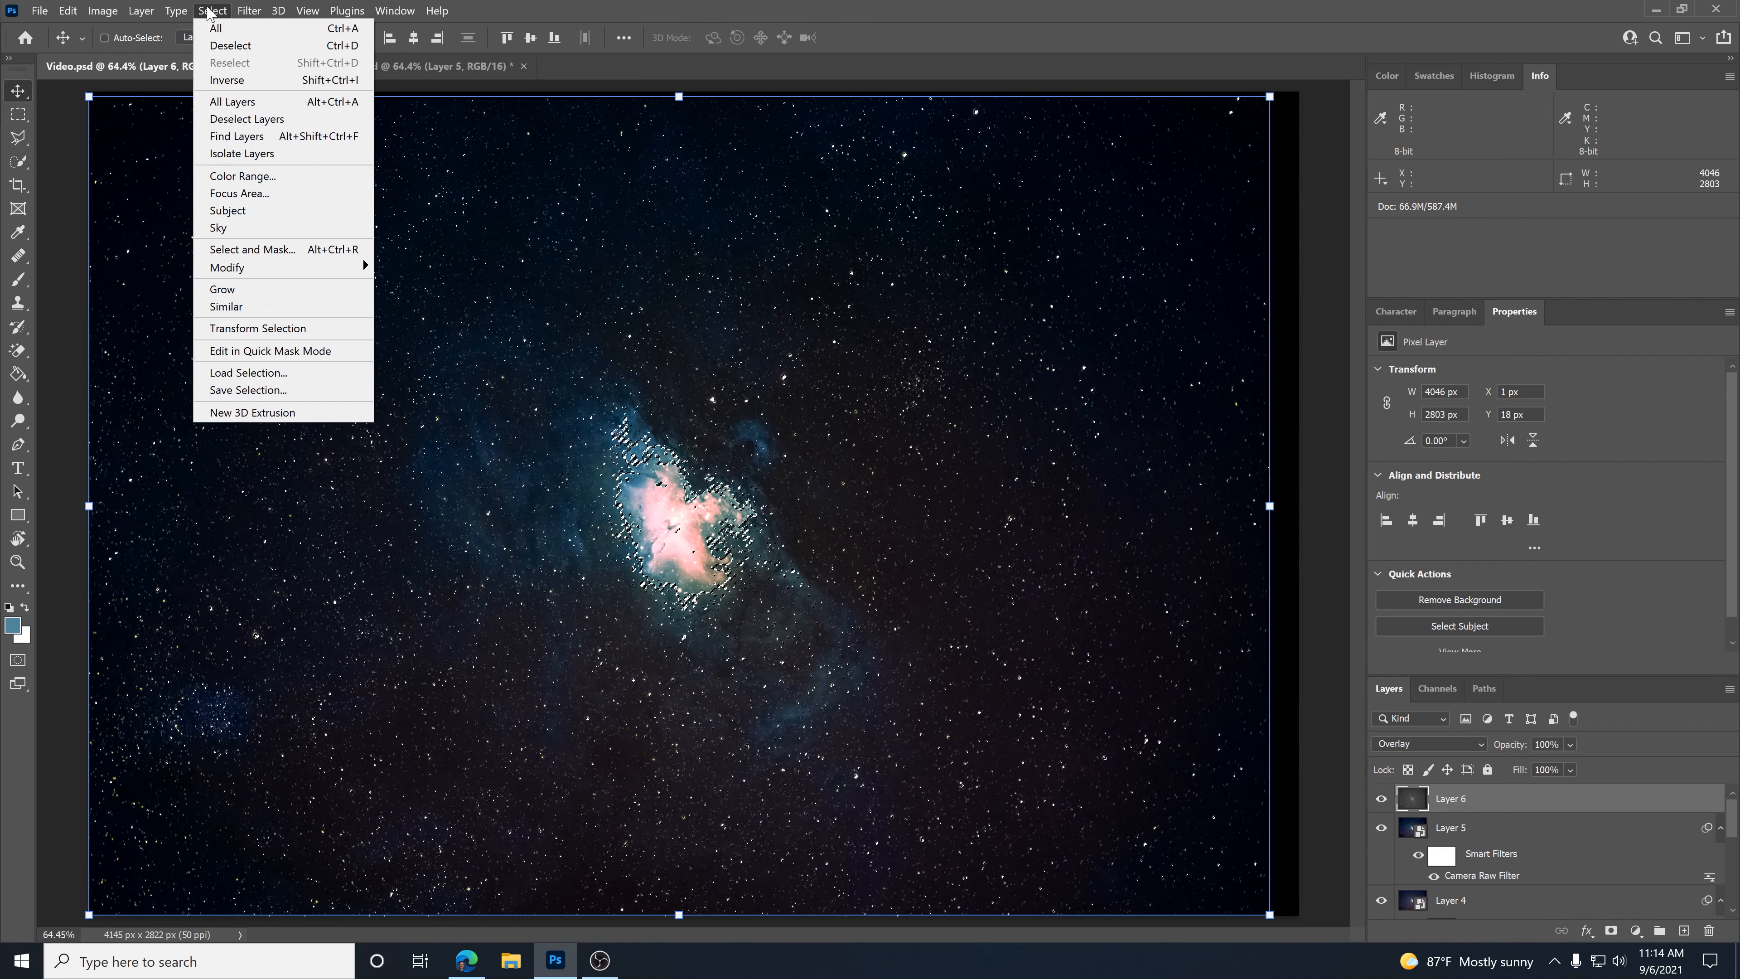
left_click(250, 249)
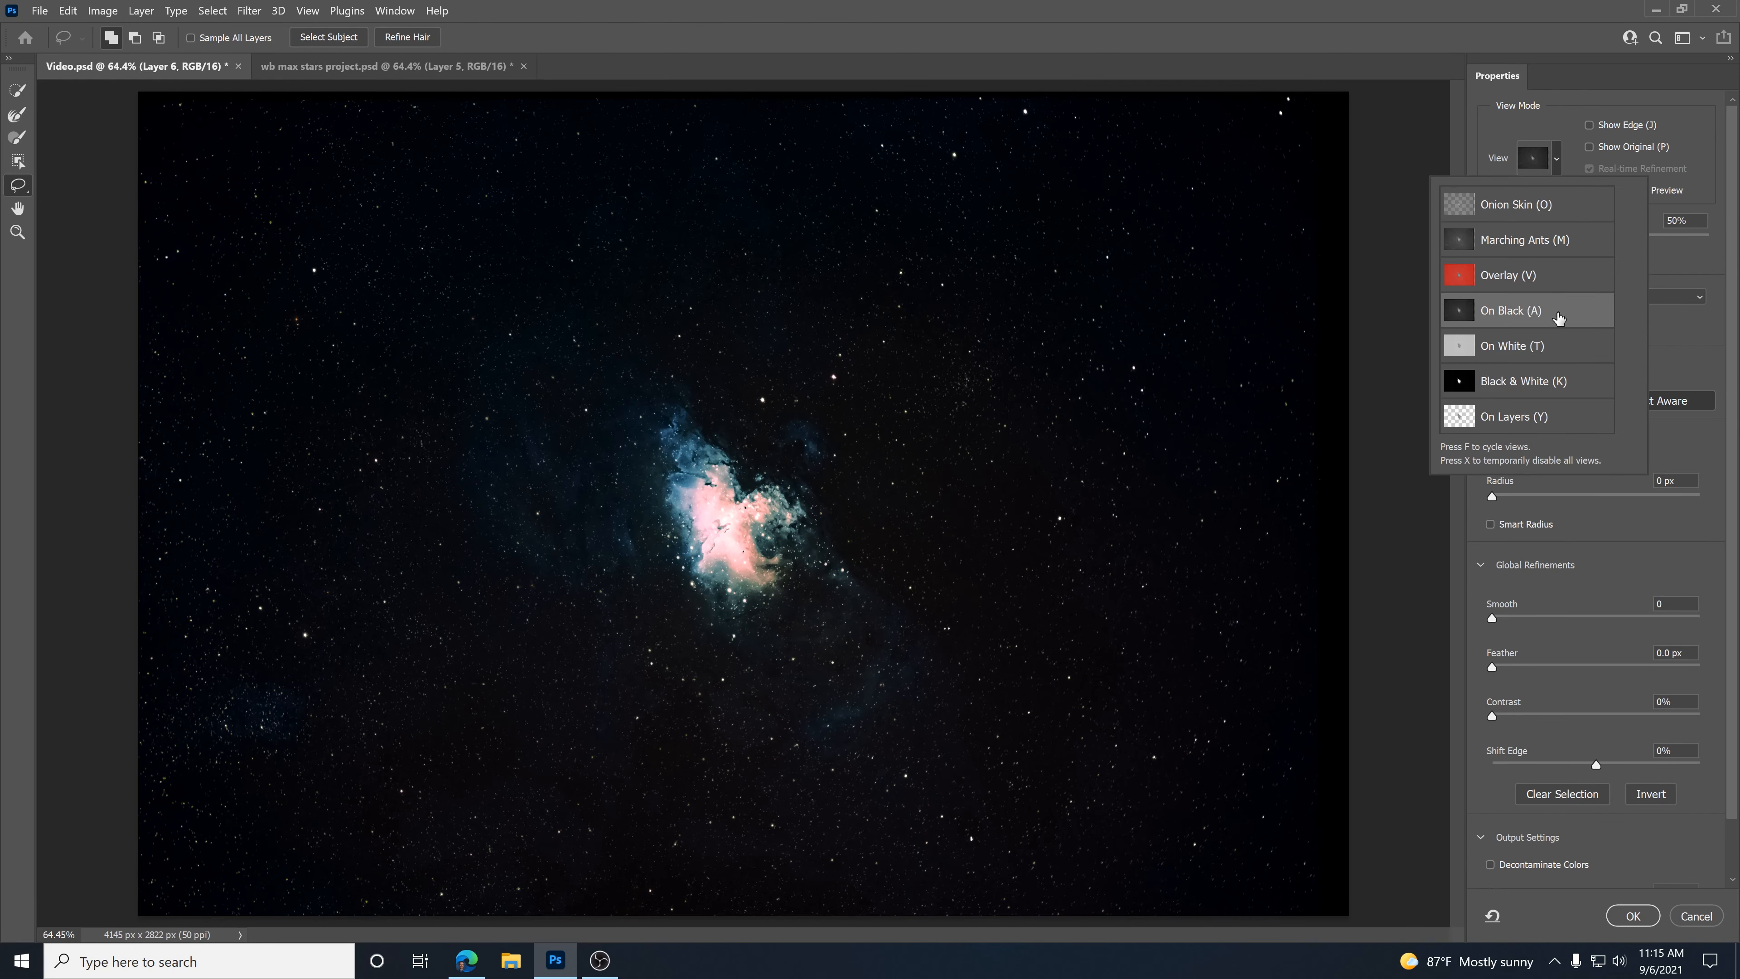
left_click(1537, 122)
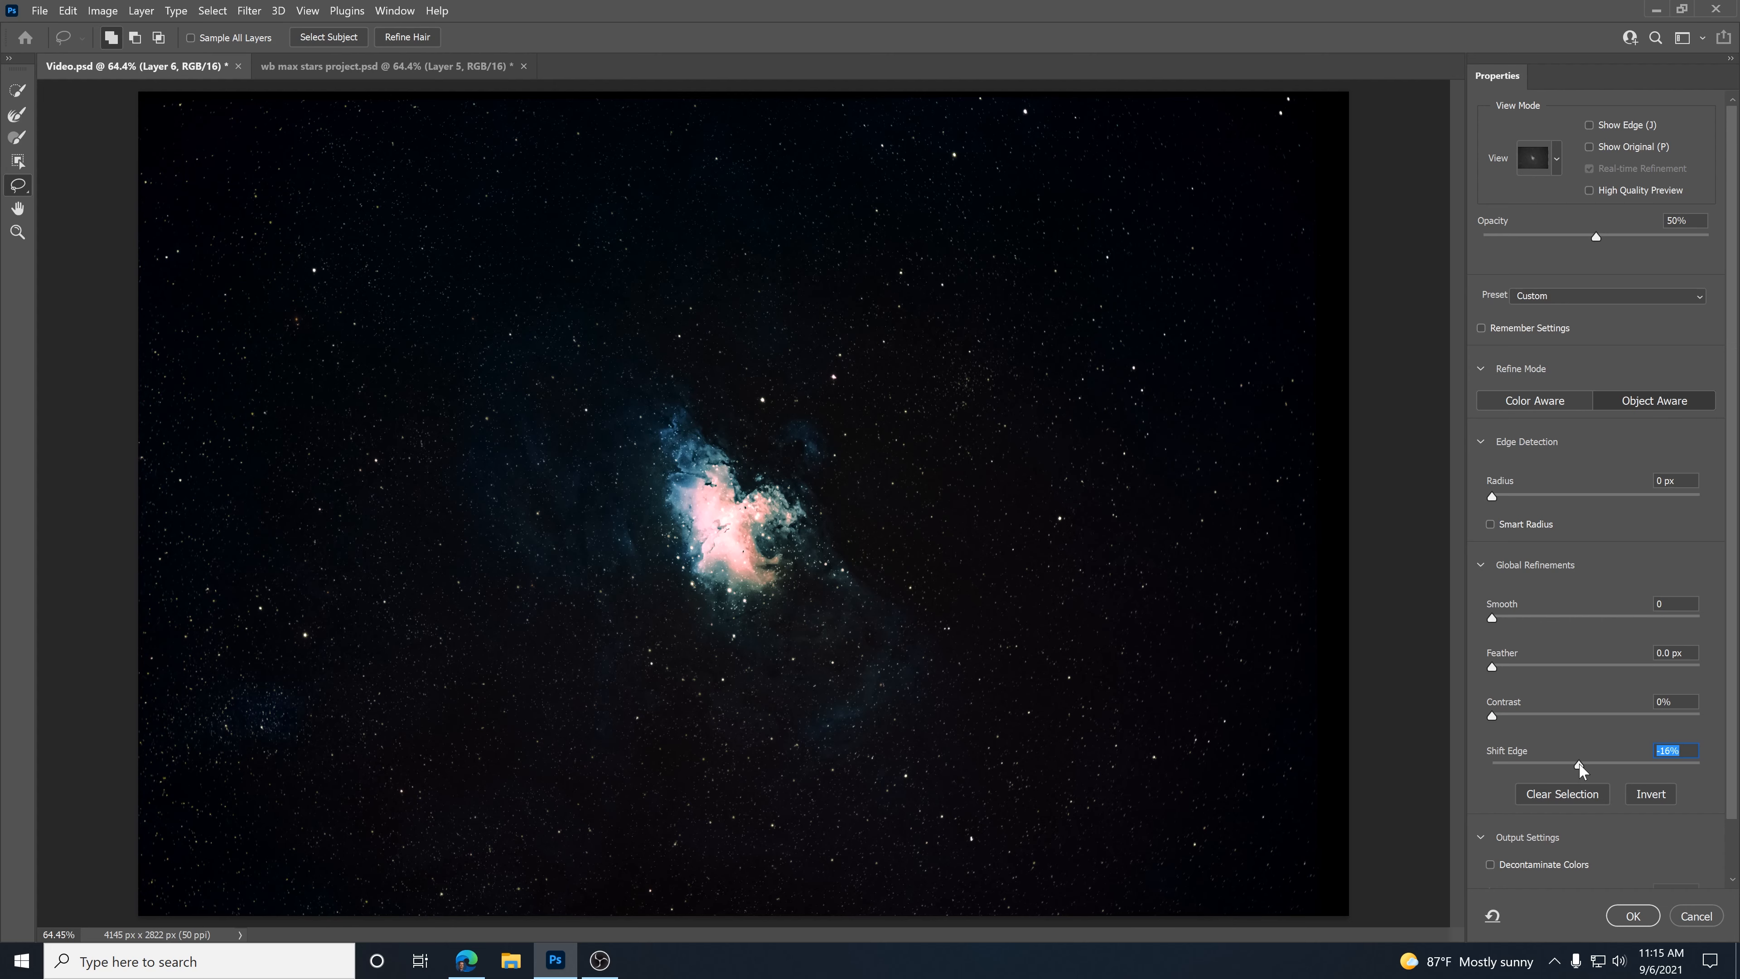
left_click_drag(1560, 764, 1627, 764)
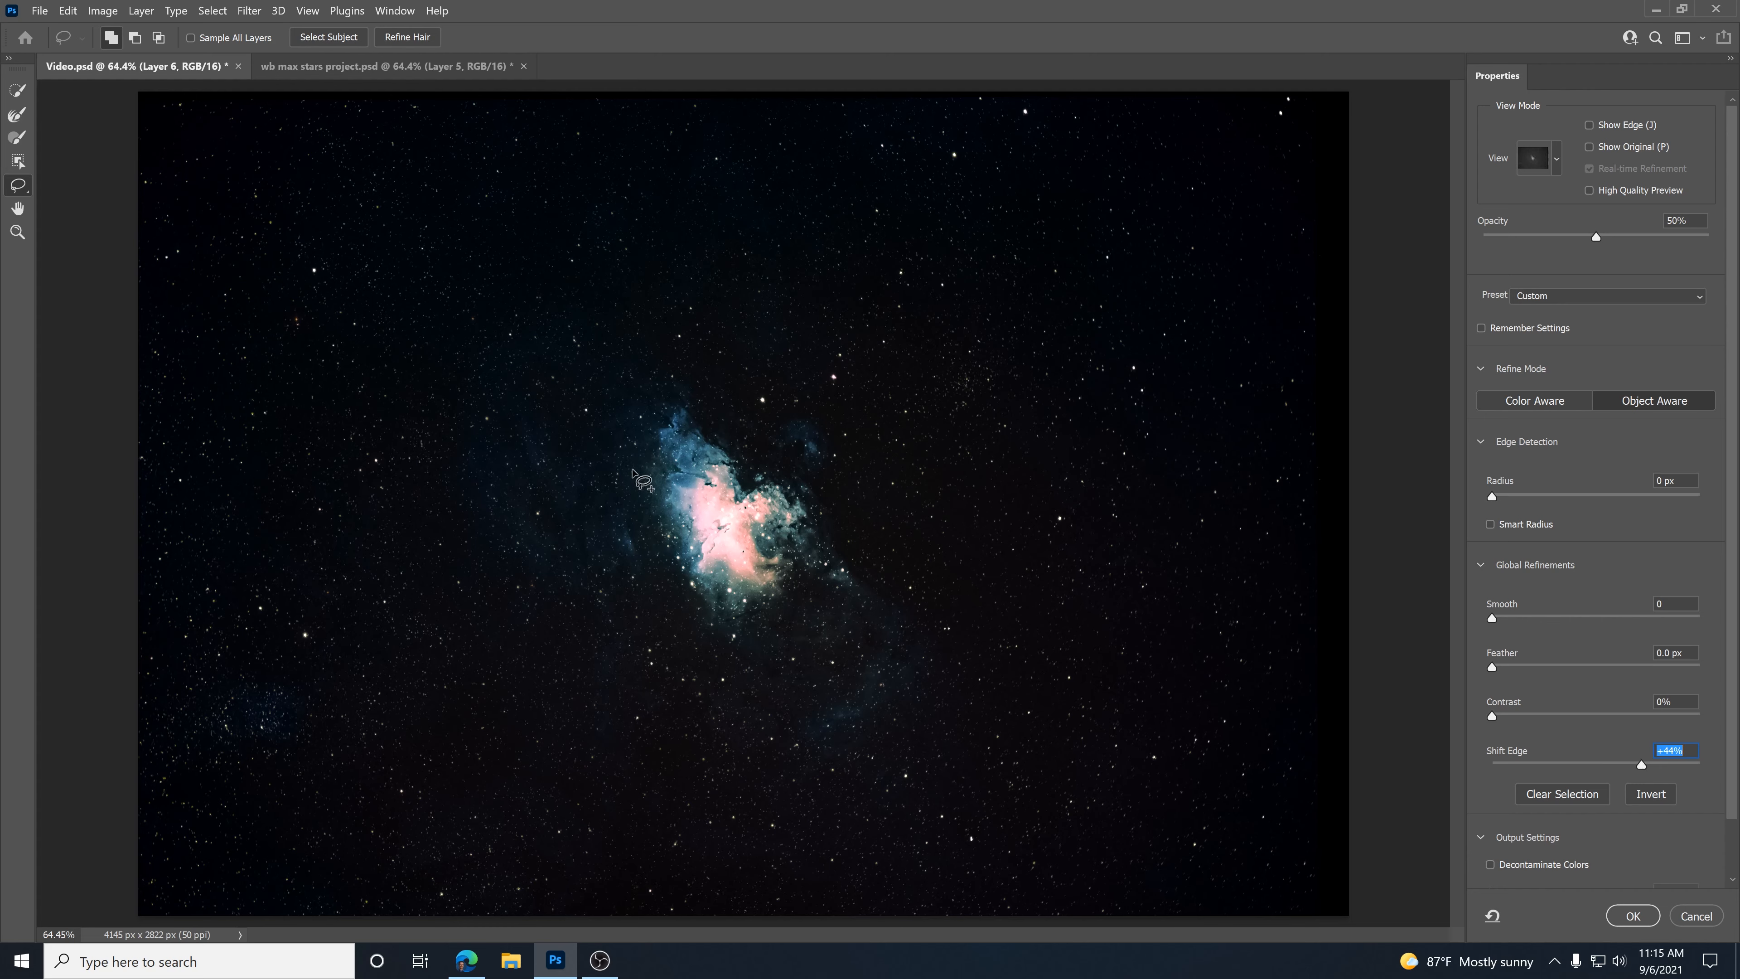
left_click_drag(1506, 667, 1524, 669)
left_click_drag(1728, 709, 1734, 797)
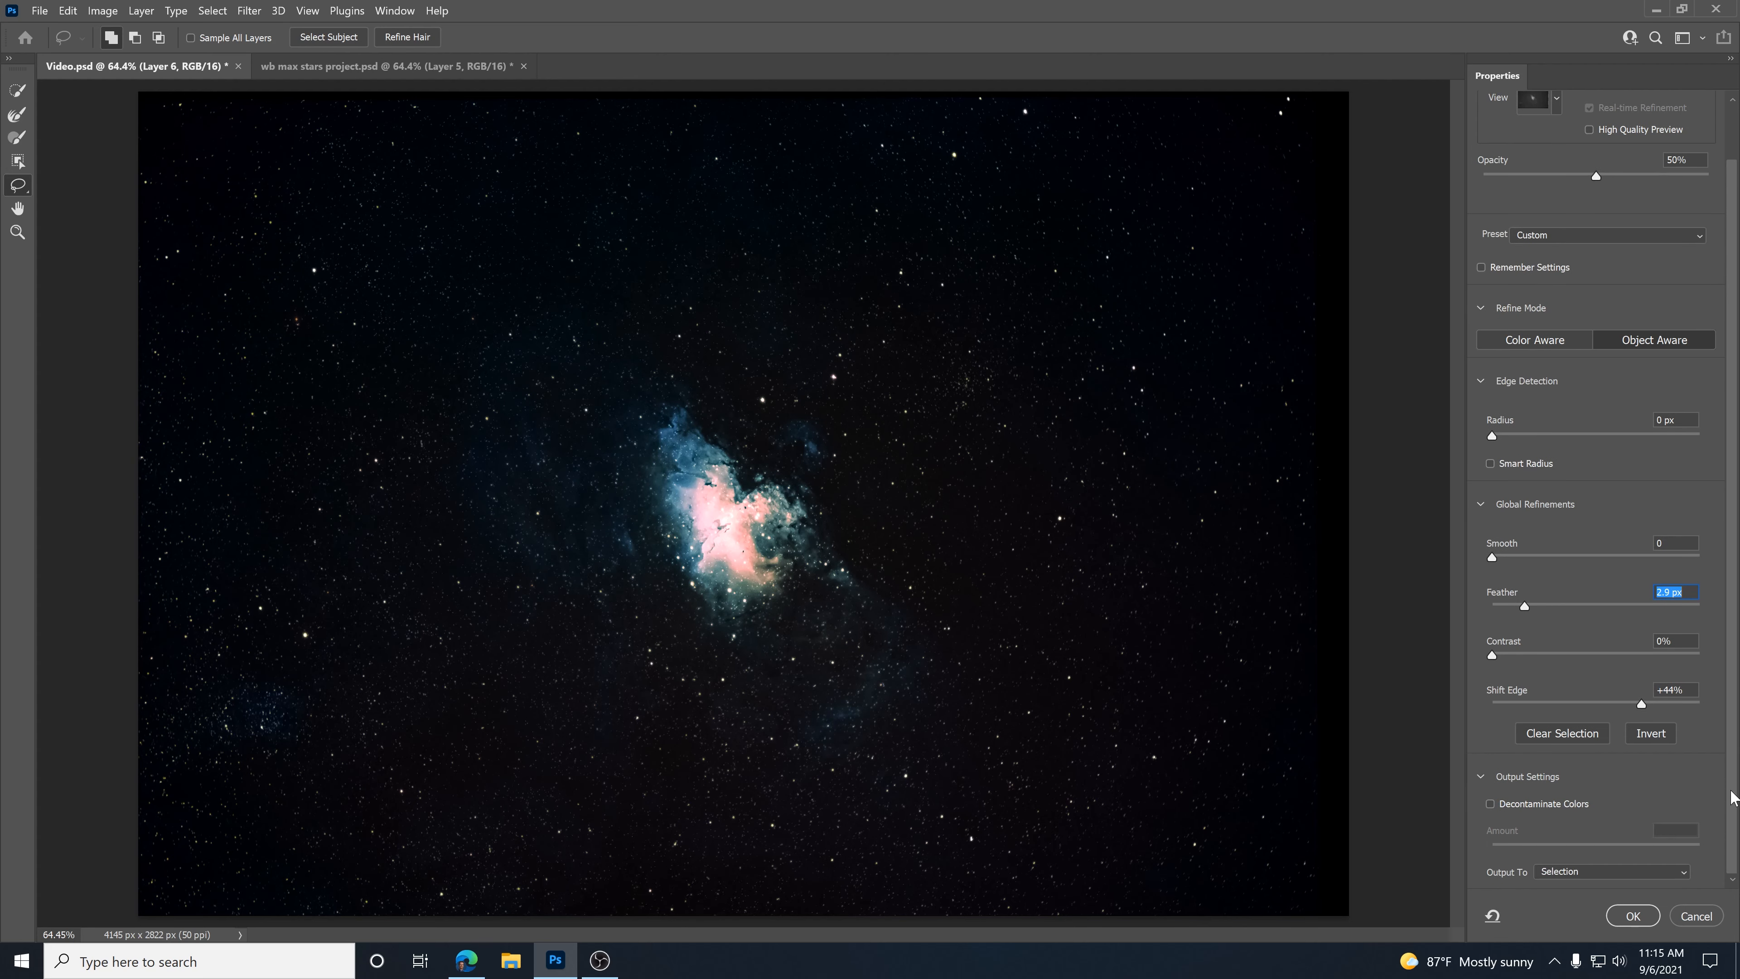
Output the refined selection as a layer mask on Layer 6 and compare the nebula with the layer hidden and shown.
left_click(1550, 875)
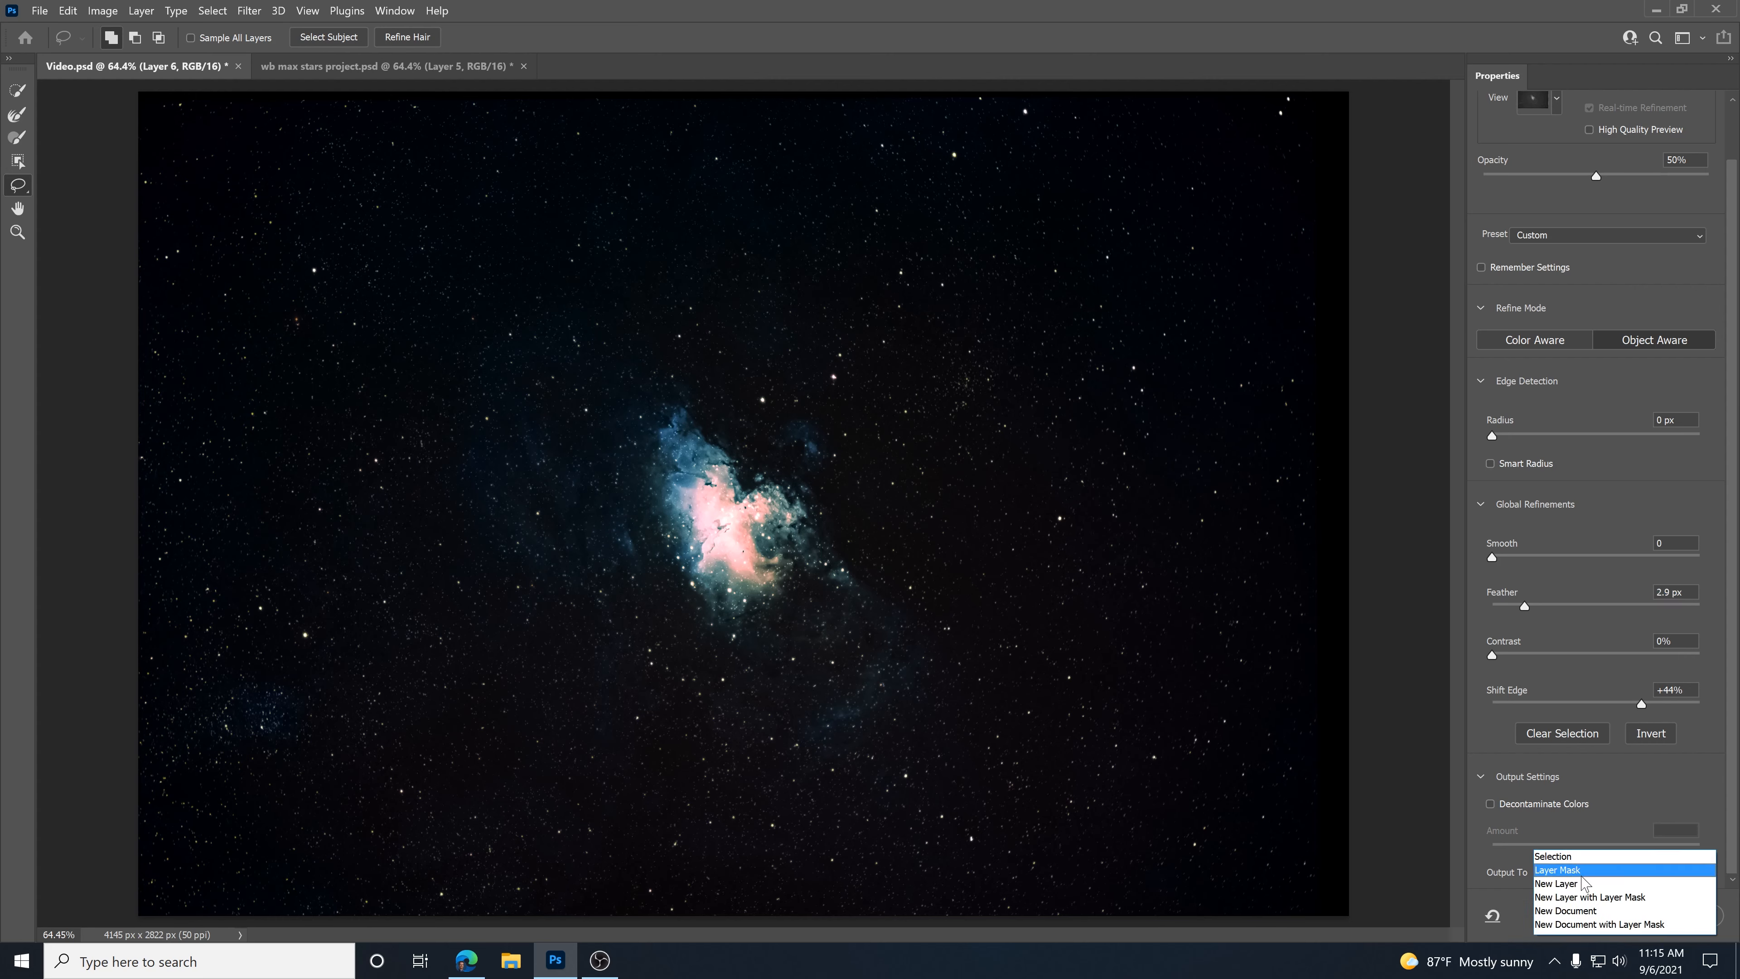
left_click(1583, 872)
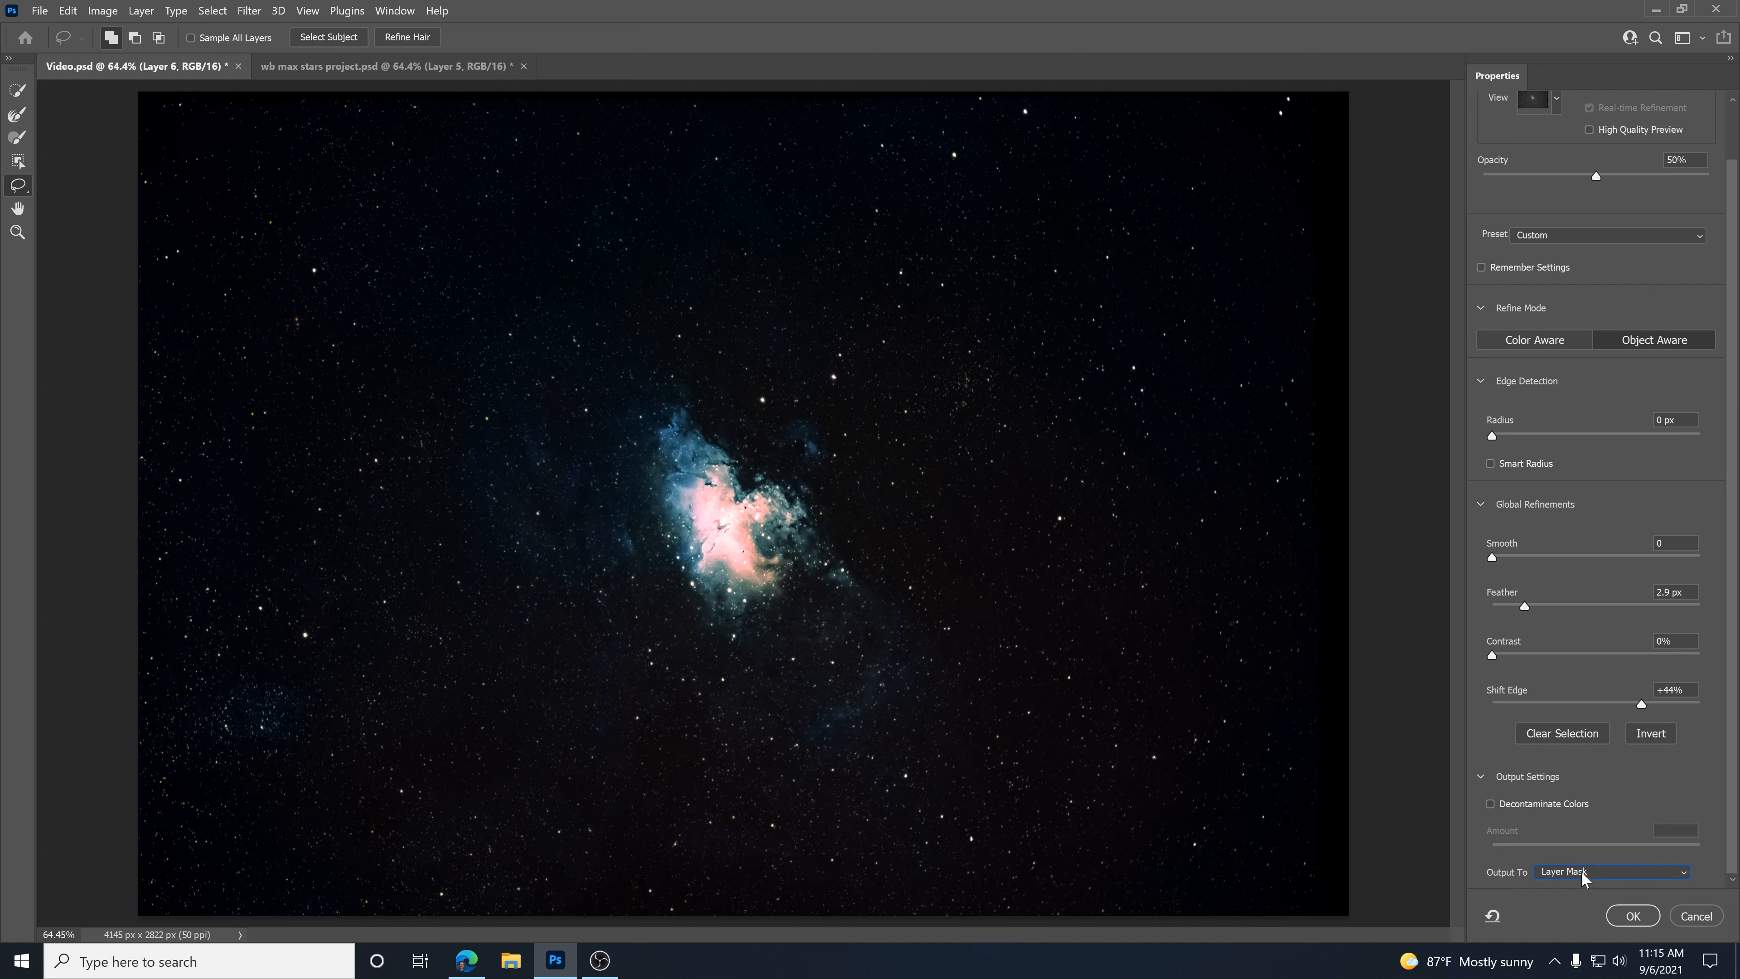
left_click(1636, 917)
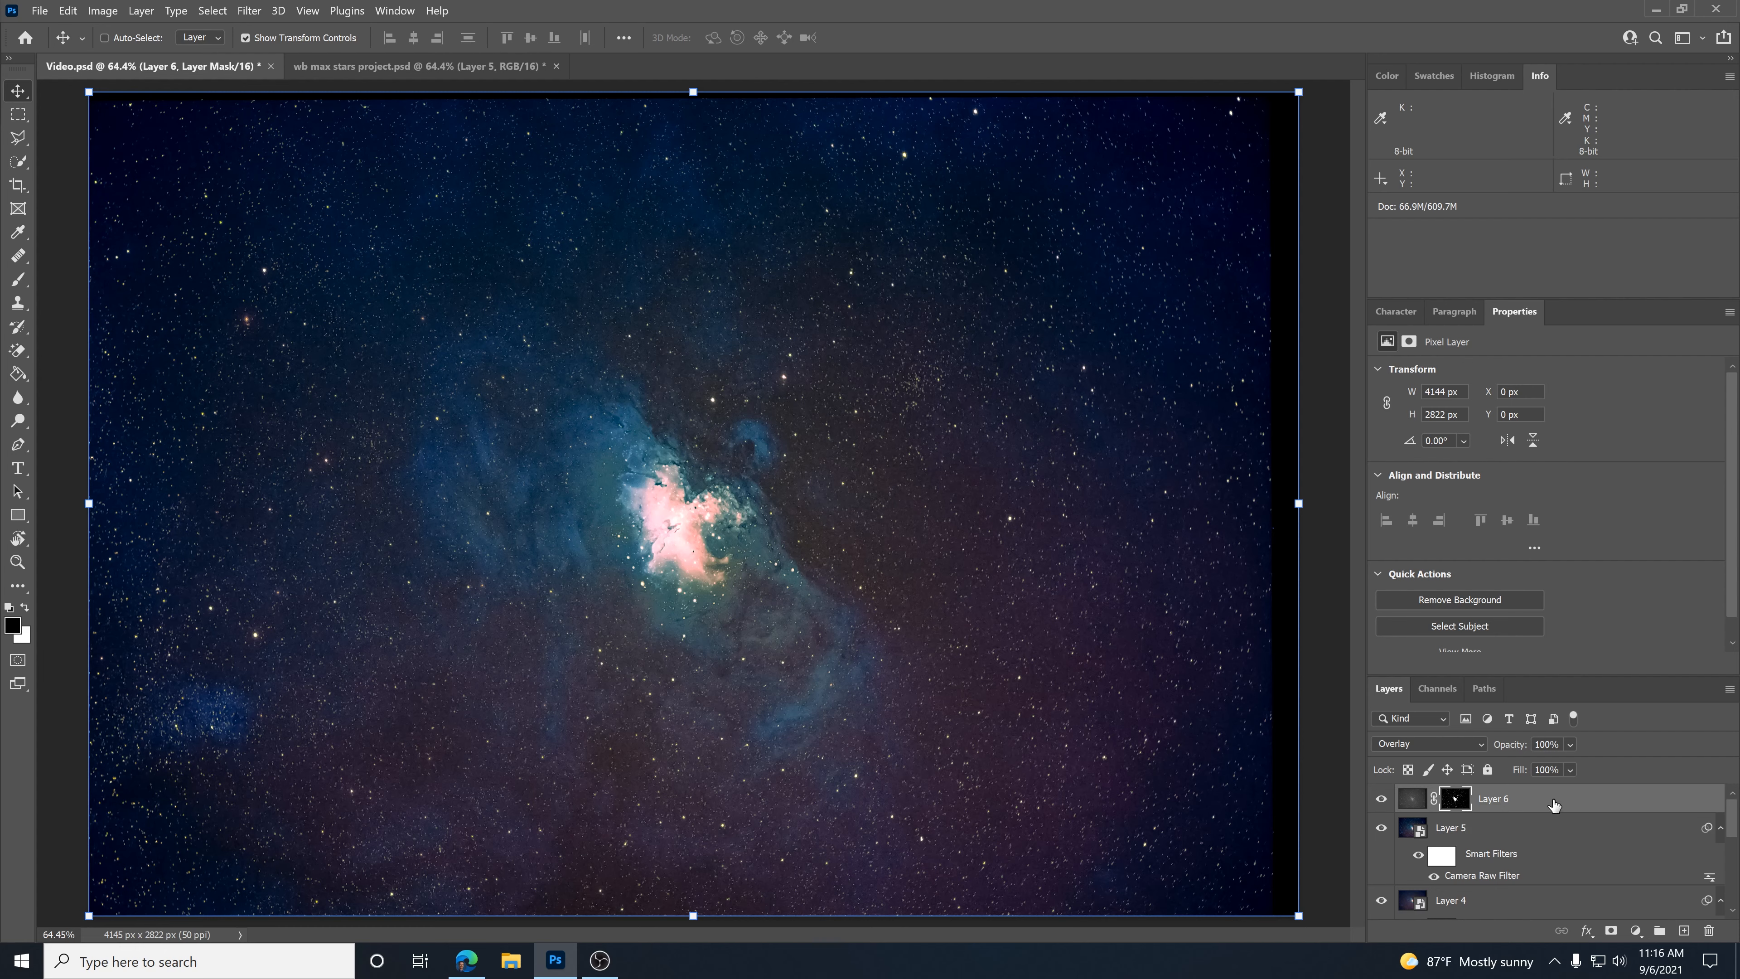
scroll(603, 503, "up", 5)
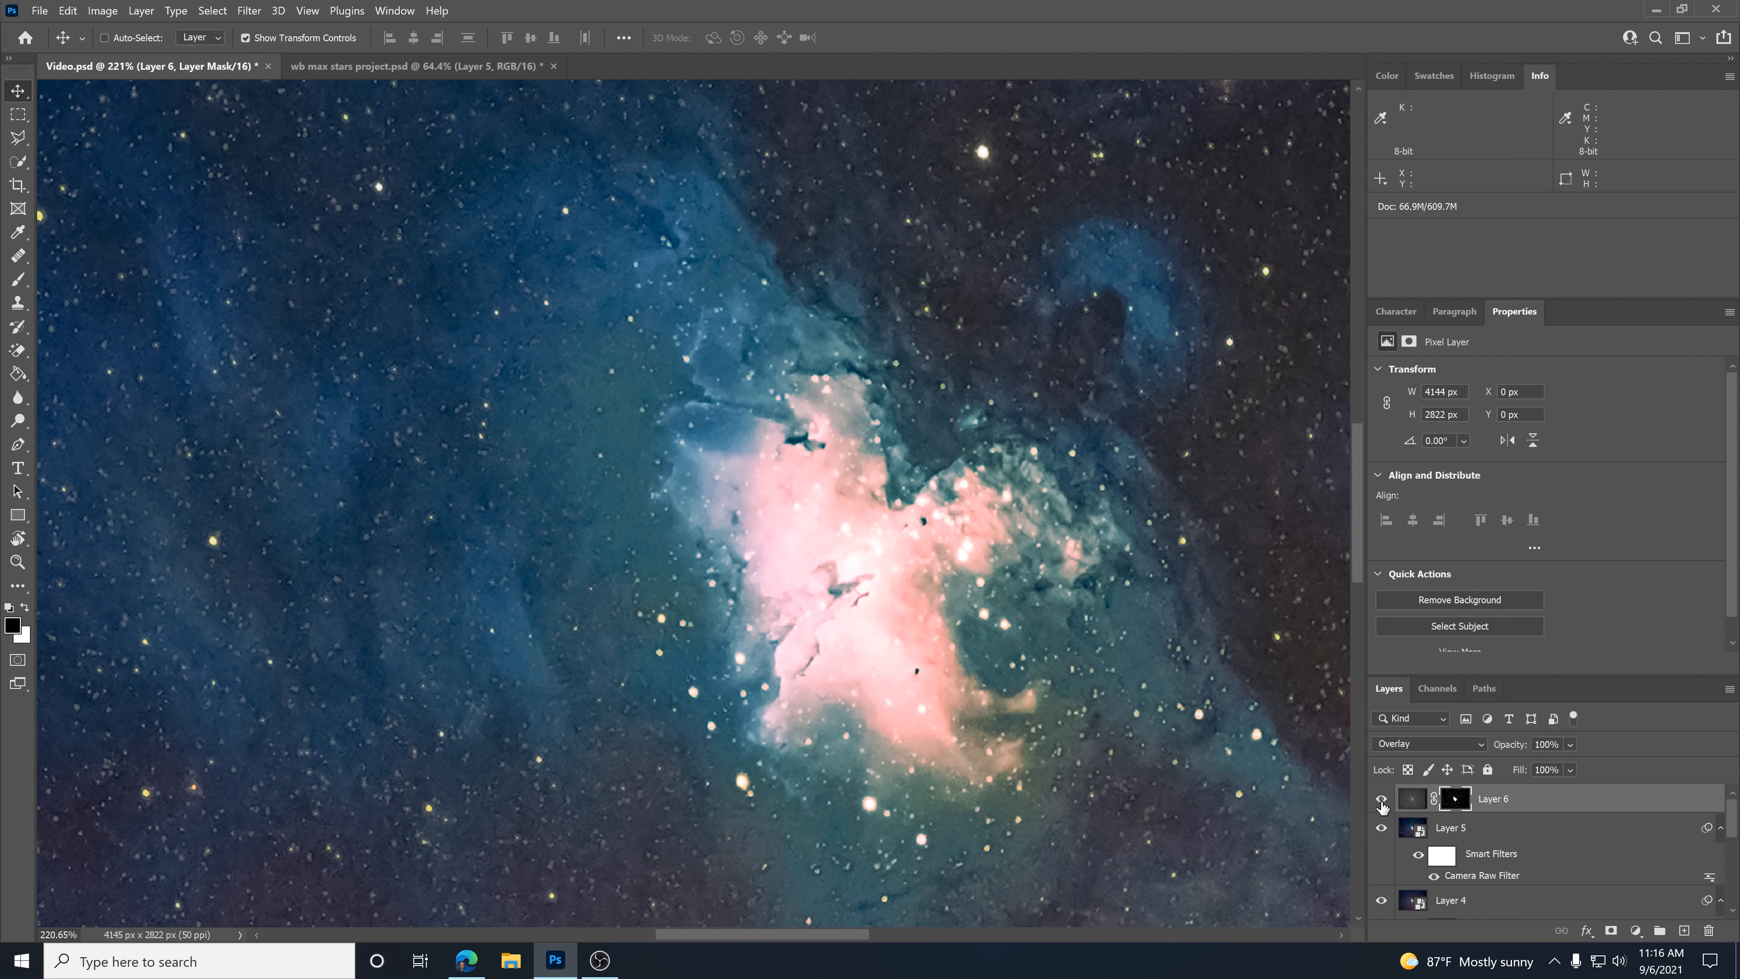
left_click(1383, 802)
left_click(1383, 801)
left_click(1383, 801)
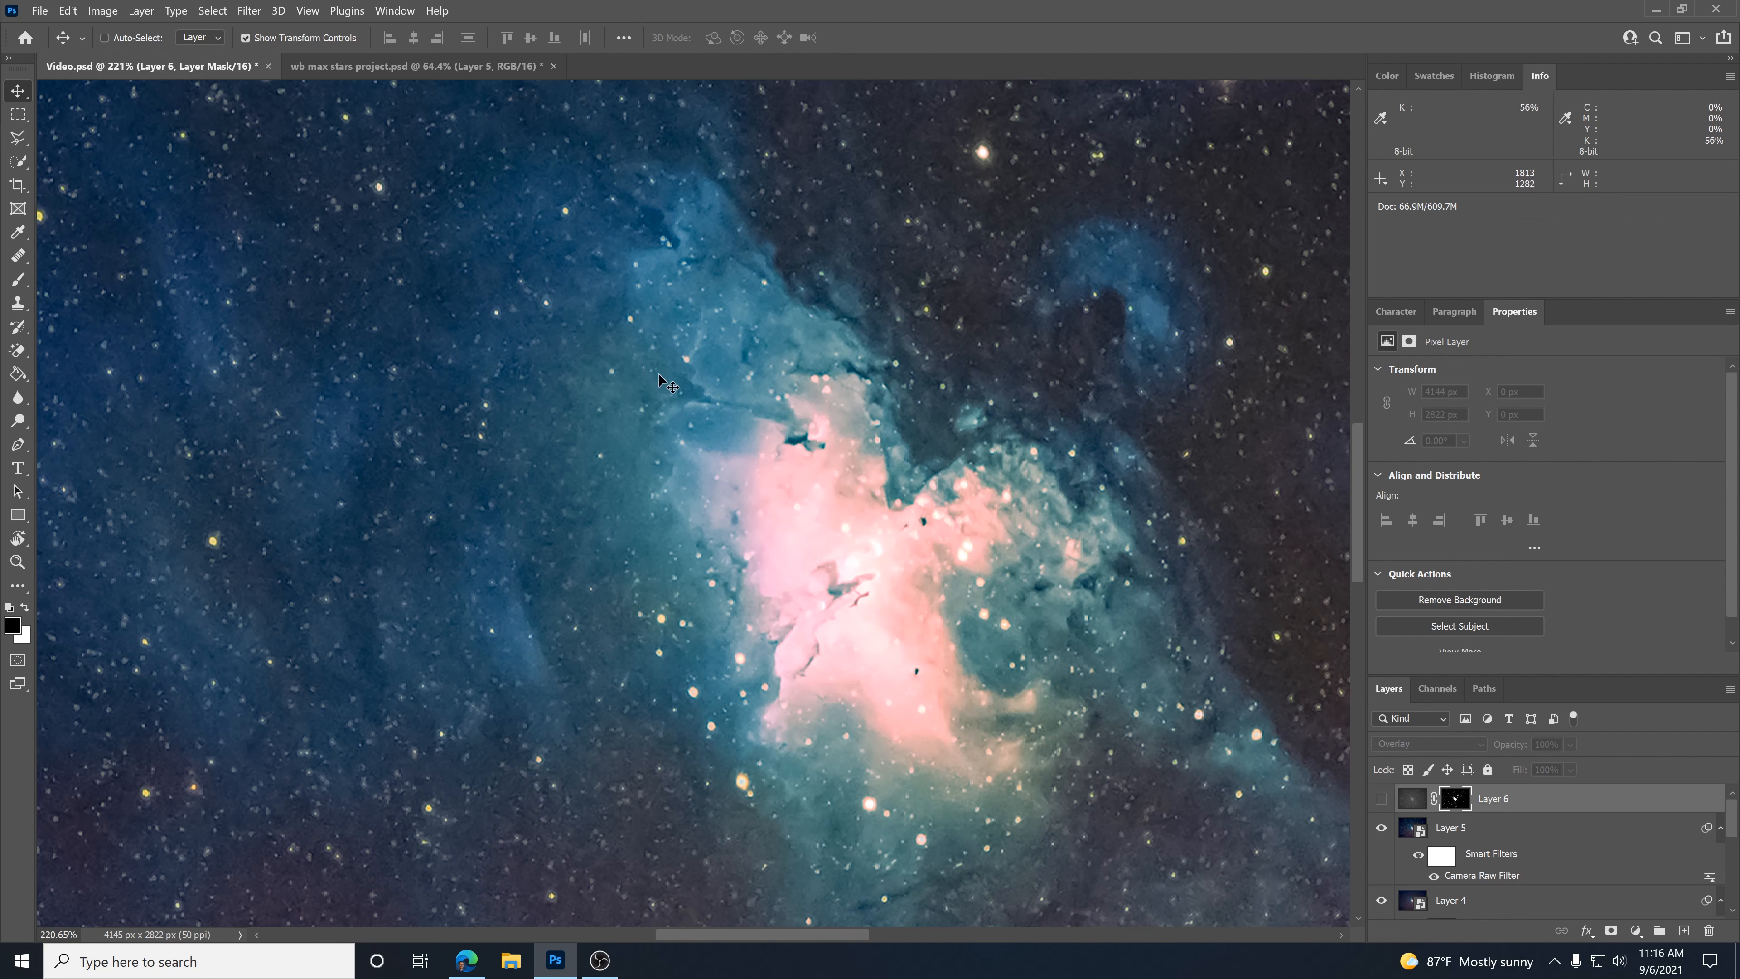
left_click(1382, 800)
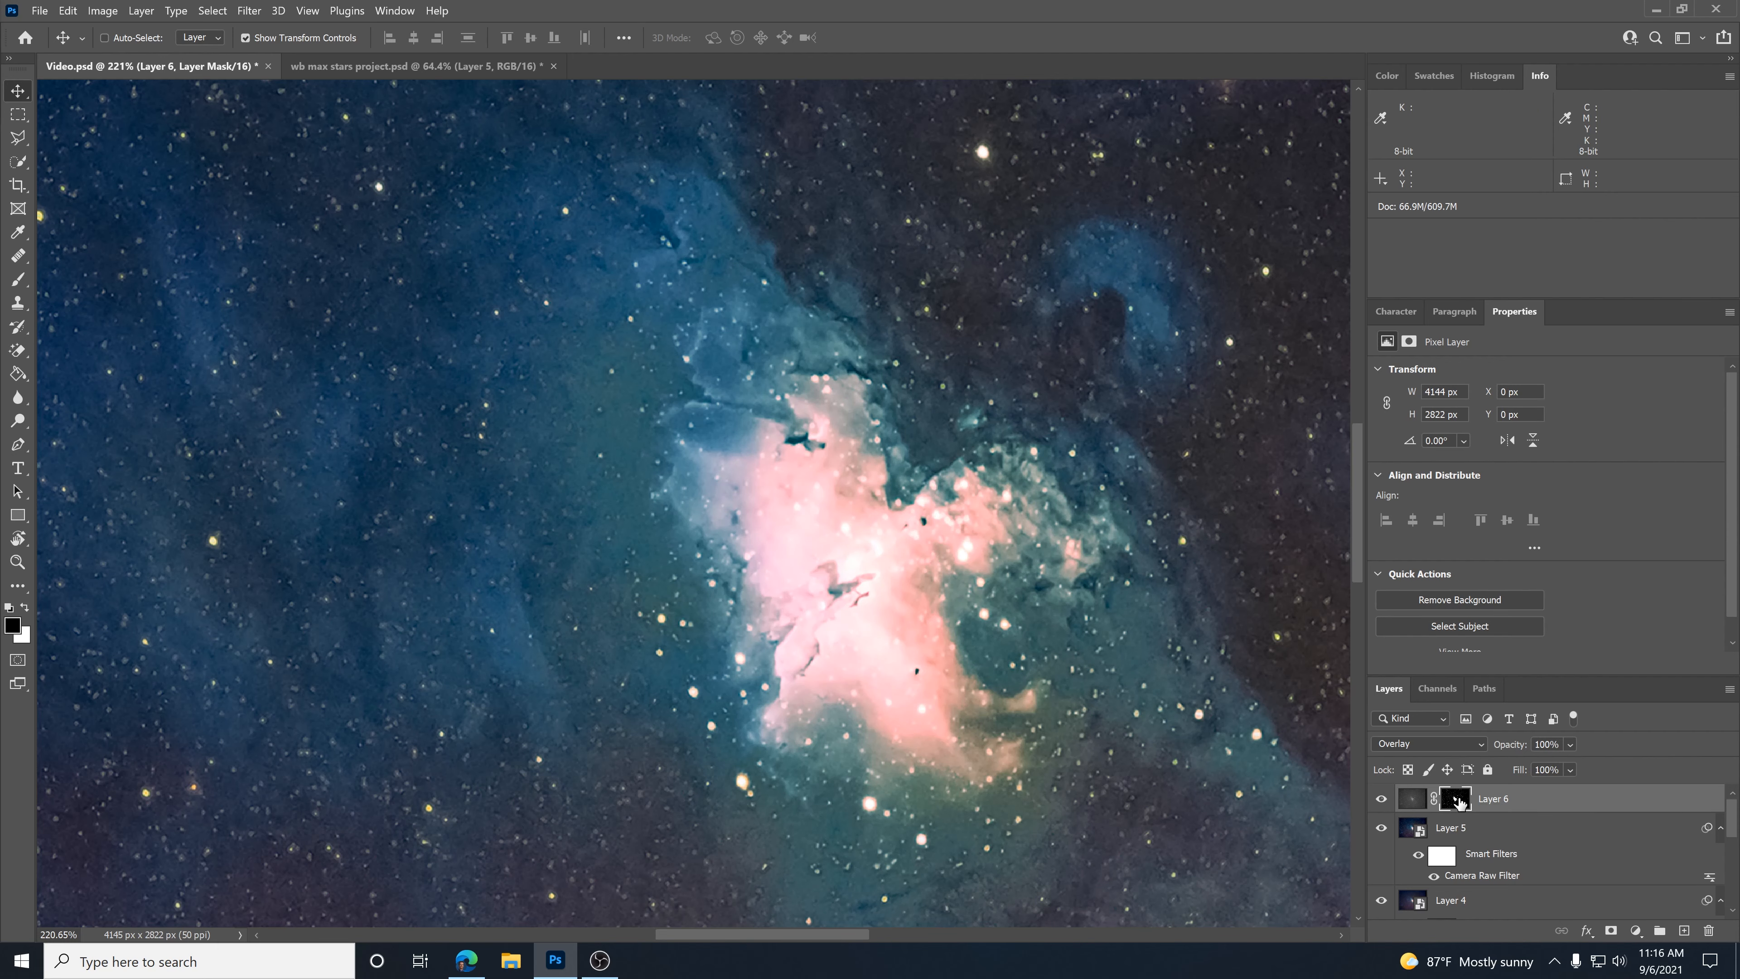
Refine Layer 6's mask by shifting its edge slightly outward in Select and Mask, and check the effect on the whole image.
double_click(1458, 801)
left_click(1472, 660)
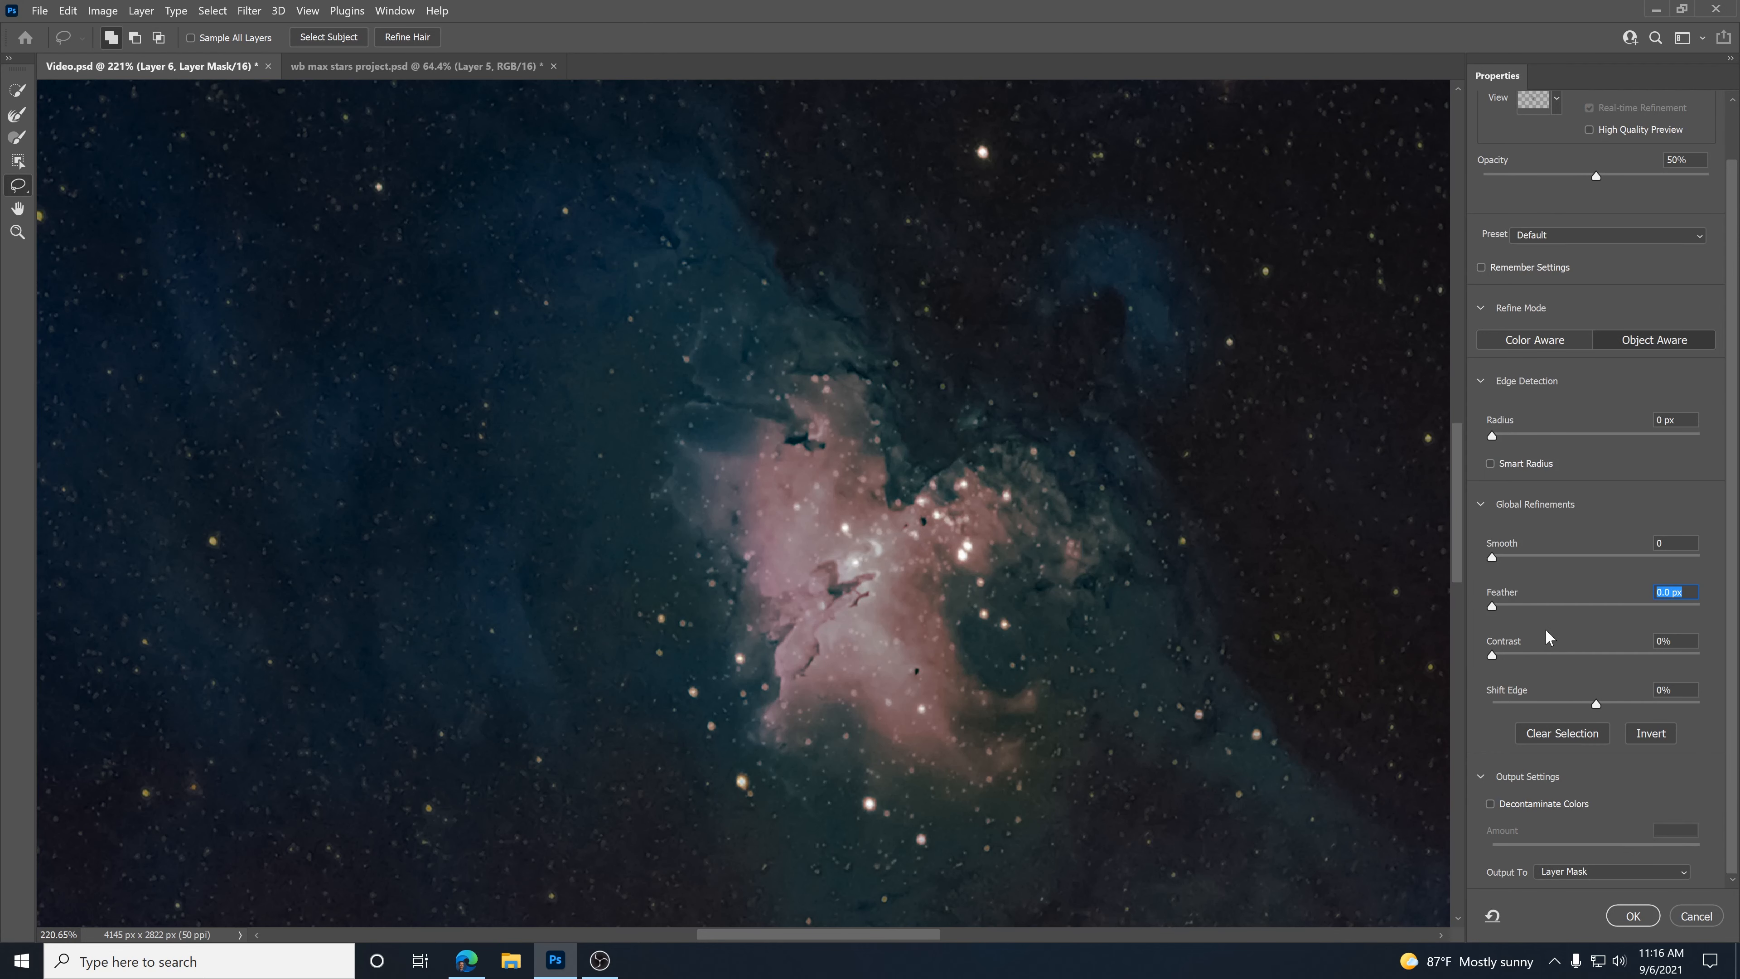
mouse_move(1597, 704)
left_mouse_down()
mouse_move(1560, 703)
mouse_move(1610, 703)
left_mouse_up()
key("Return")
scroll(654, 552, "down", 10)
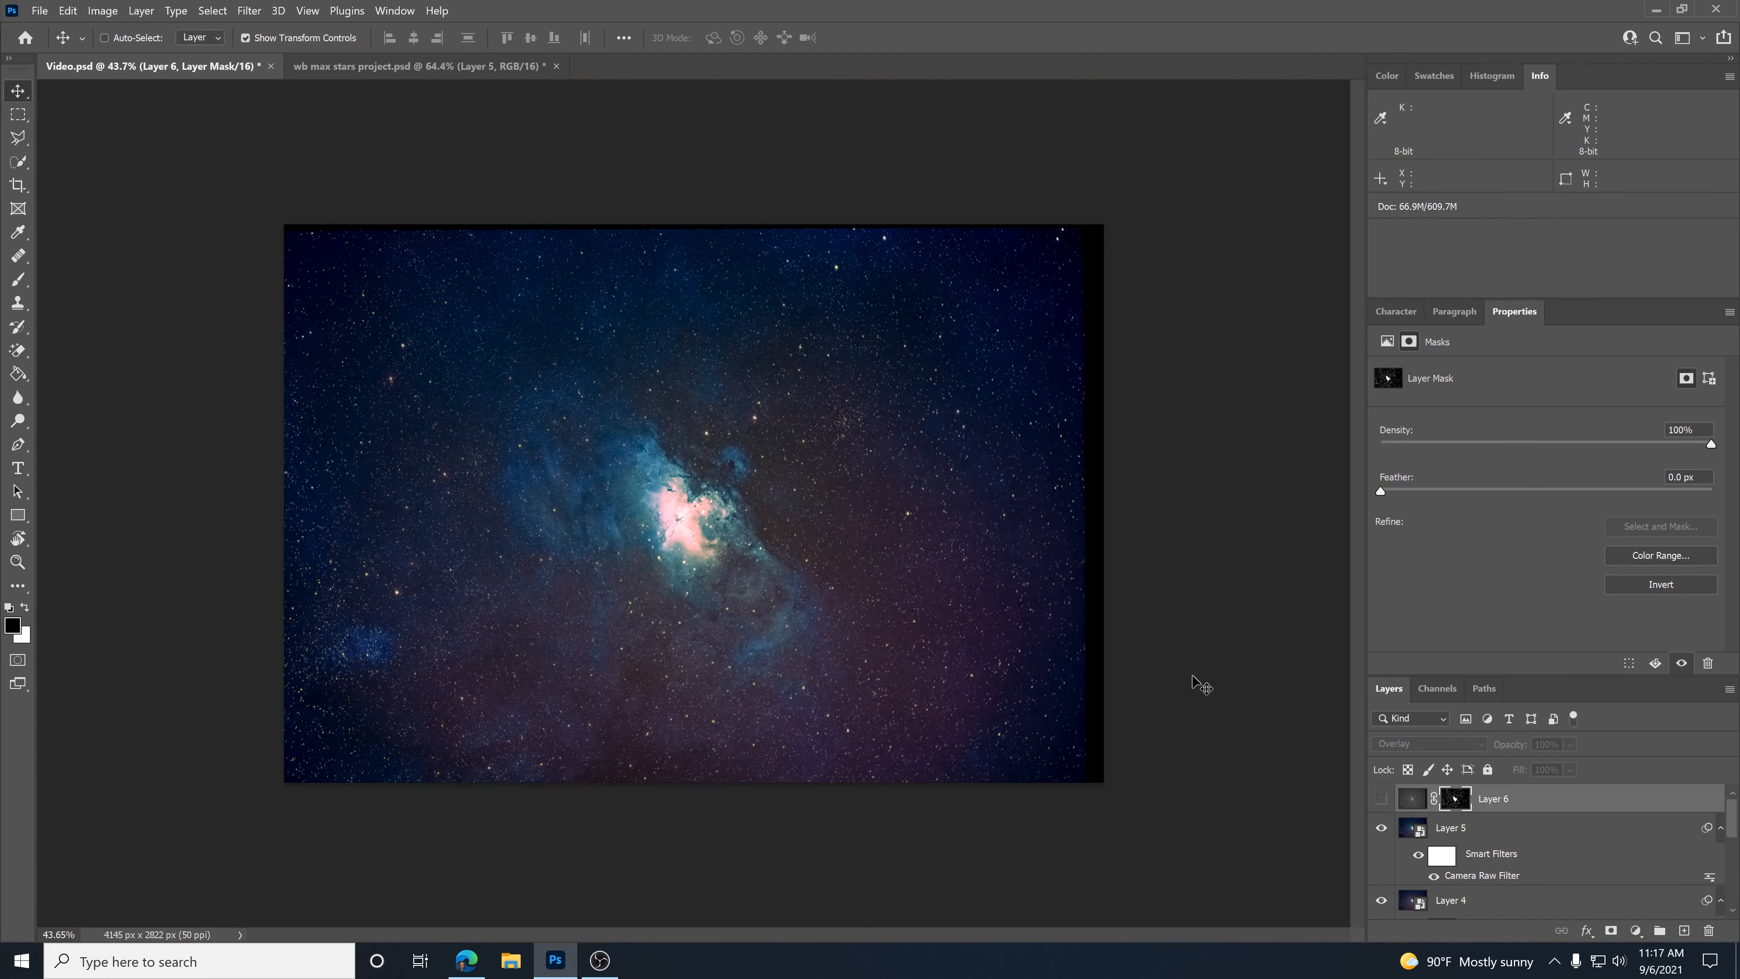
key("ctrl+0")
left_click(1383, 799)
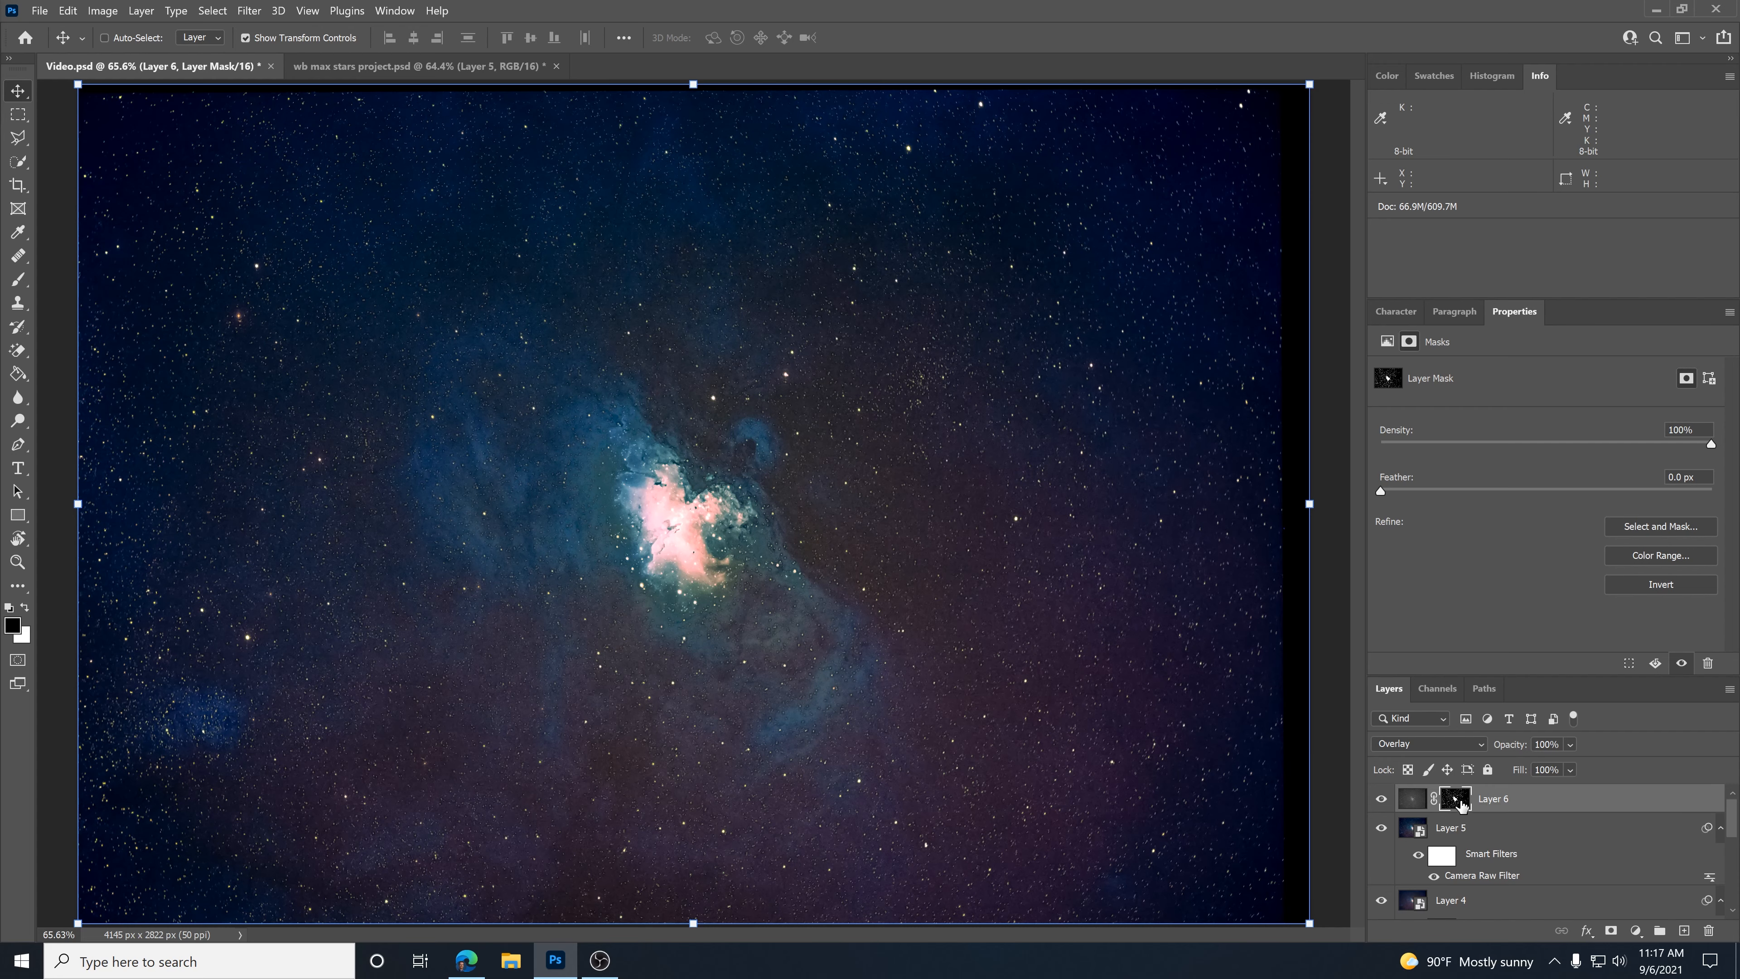
Display Layer 6's mask alone and paint black over the stars along its left side with a brush at 100% flow.
left_click(1457, 803, "alt")
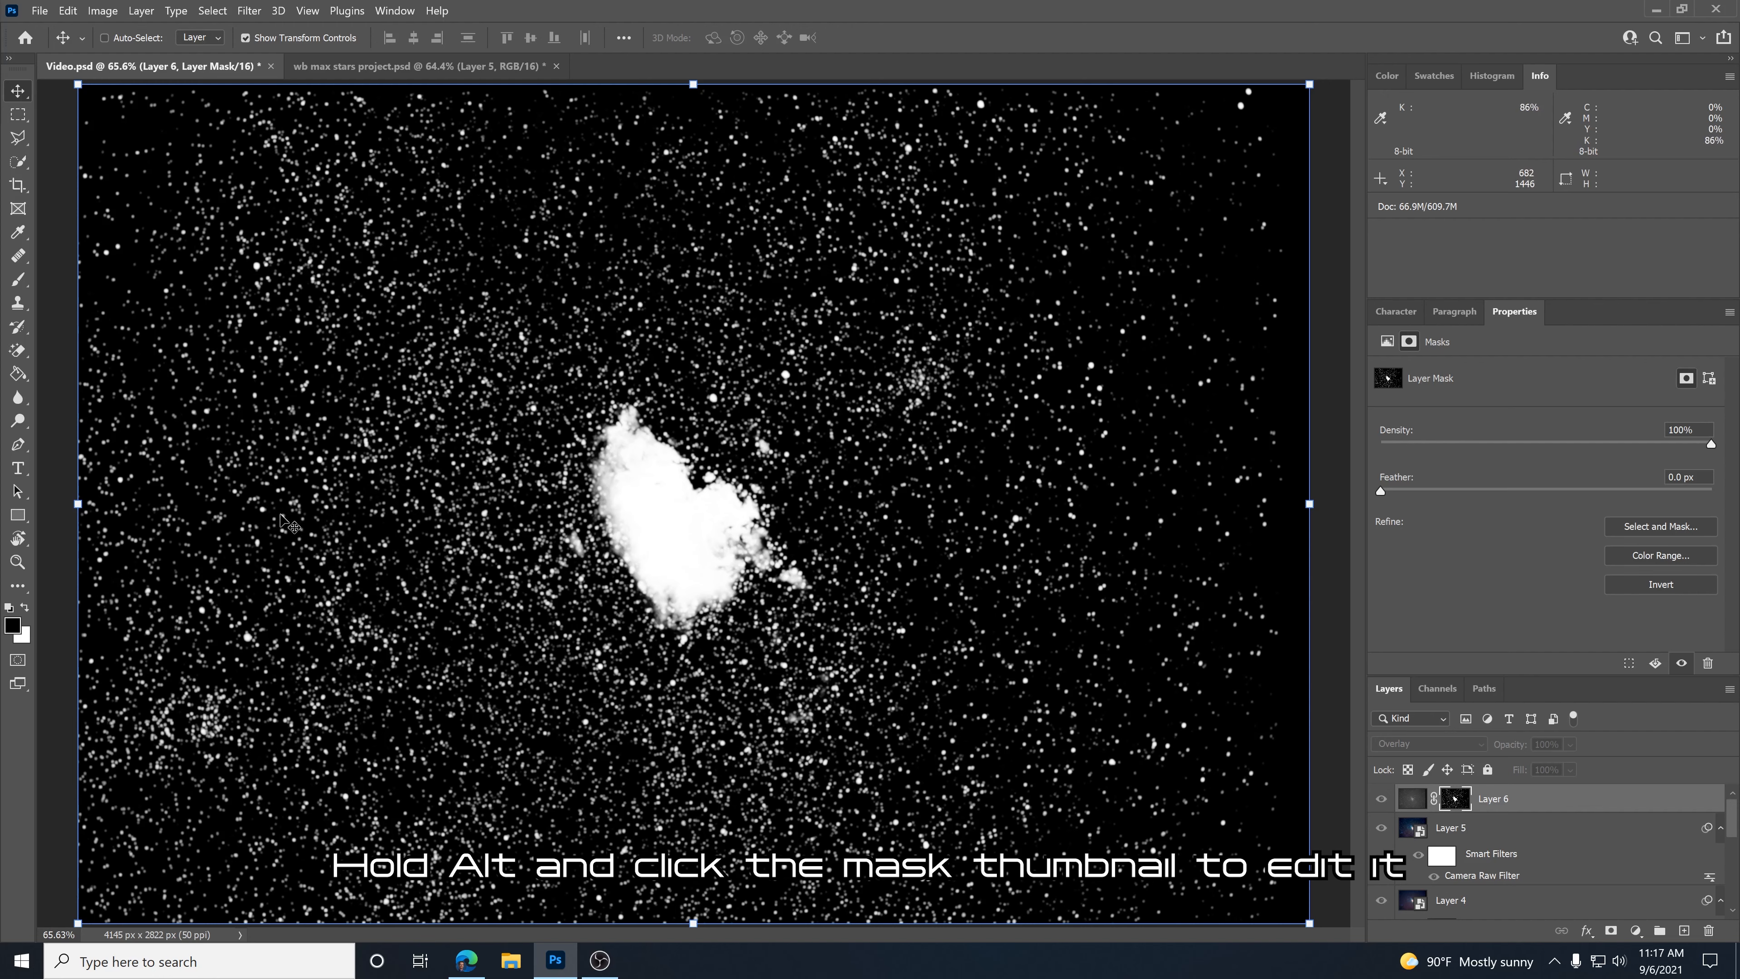
key("b")
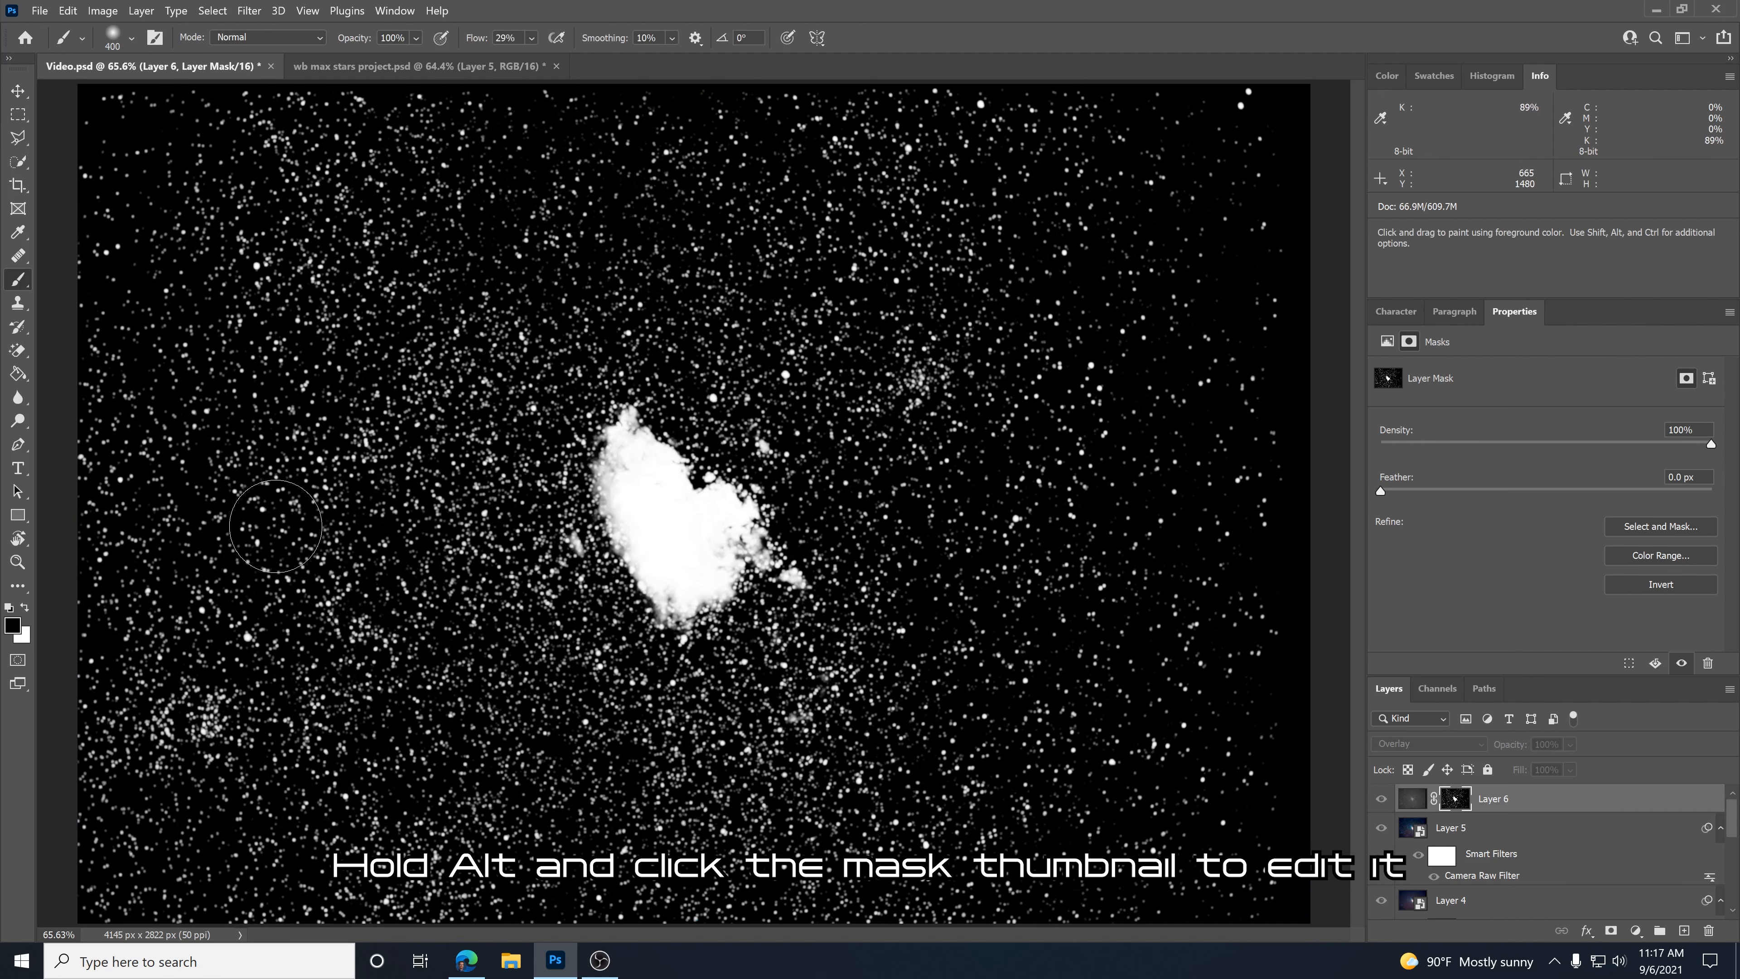
left_click(534, 38)
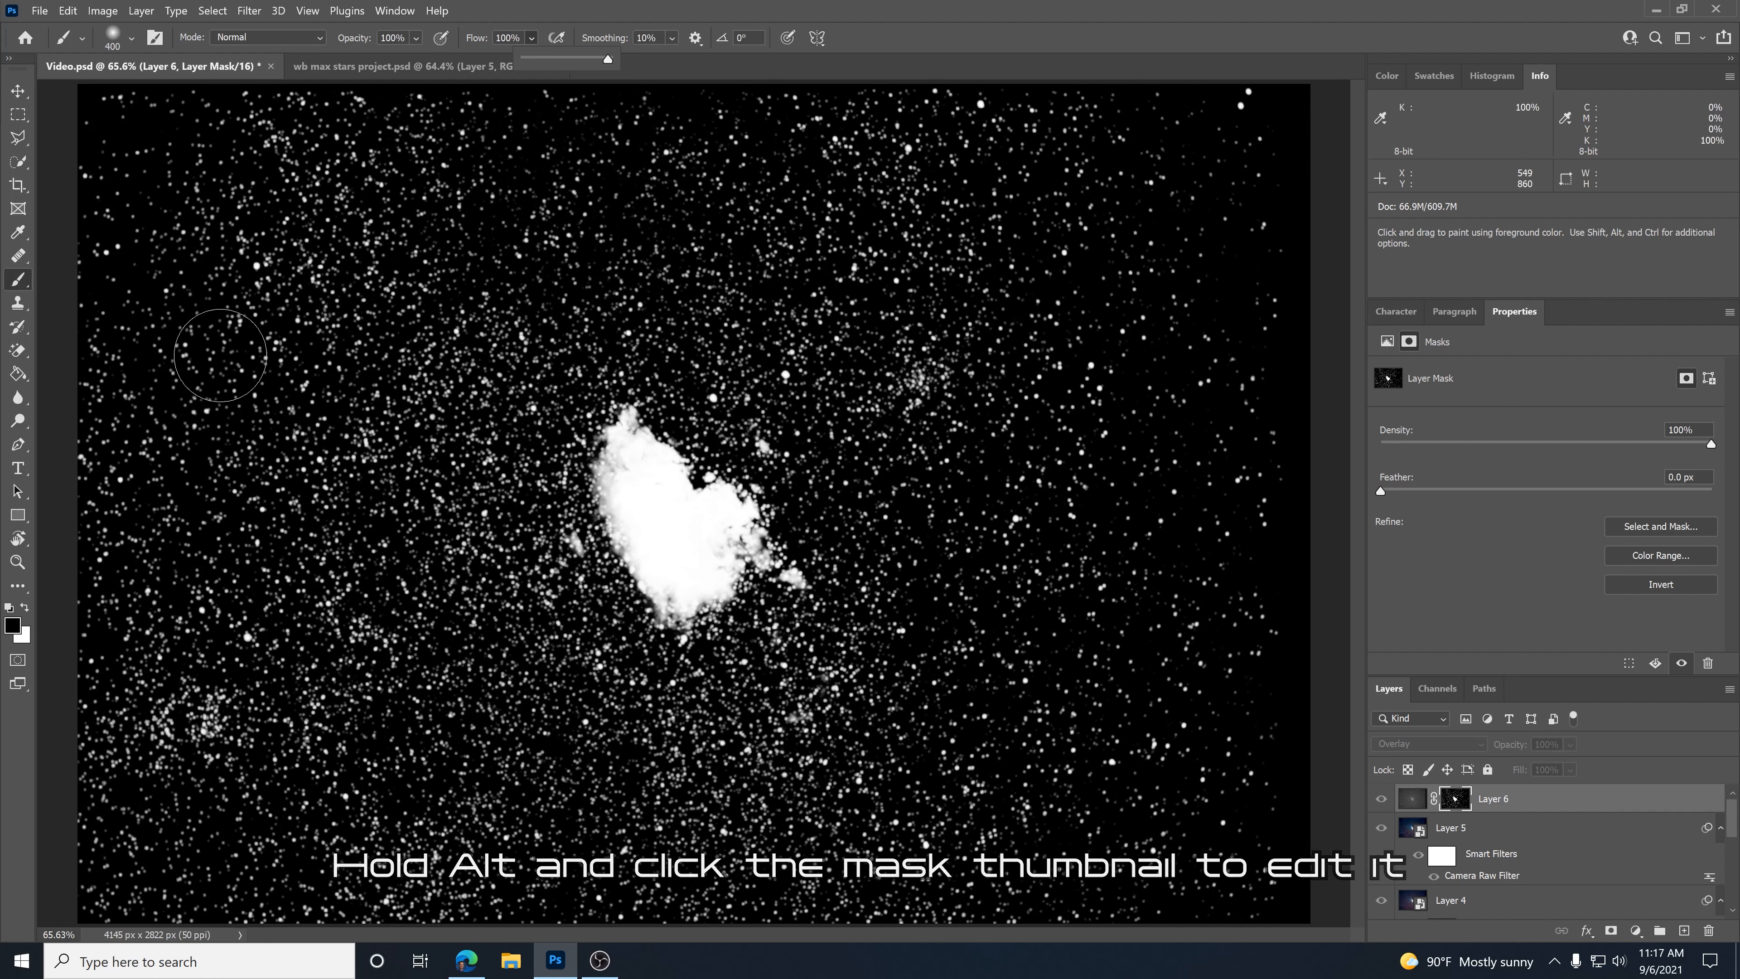
mouse_move(317, 536)
left_mouse_down()
mouse_move(308, 452)
mouse_move(206, 309)
mouse_move(271, 250)
mouse_move(115, 98)
mouse_move(60, 341)
mouse_move(137, 466)
mouse_move(161, 727)
mouse_move(126, 525)
mouse_move(232, 583)
mouse_move(78, 914)
left_mouse_up()
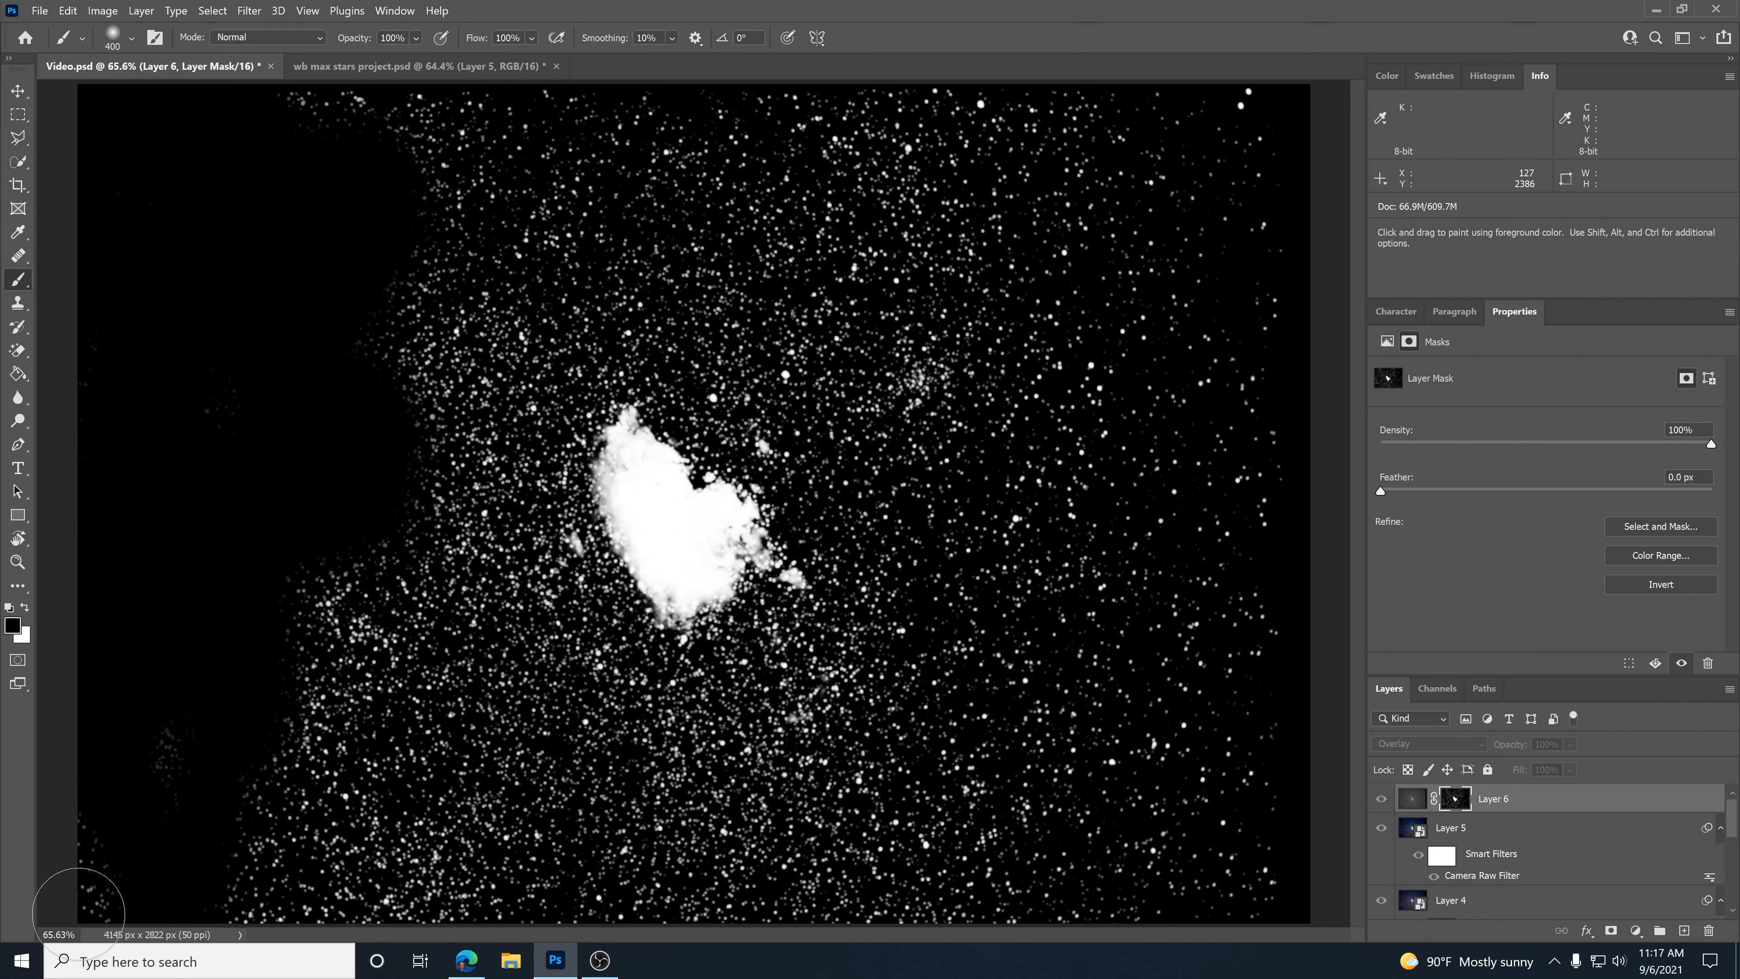
Enlarge the brush and paint black over the remaining stars in the mask surrounding the white nebula shape.
key("bracketright")
key("bracketright")
key("bracketright")
key("bracketright")
key("bracketright")
mouse_move(298, 835)
left_mouse_down()
mouse_move(232, 912)
mouse_move(1148, 289)
mouse_move(727, 247)
mouse_move(637, 284)
mouse_move(621, 757)
mouse_move(765, 389)
mouse_move(582, 542)
mouse_move(657, 617)
left_mouse_up()
Undo the last stroke and, with a 200 px brush, paint black over the stars close around the nebula in the mask.
key("bracketleft")
key("bracketleft")
key("bracketleft")
key("bracketleft")
key("bracketleft")
key("bracketleft")
key("bracketleft")
key("ctrl+z")
mouse_move(711, 452)
left_mouse_down()
mouse_move(594, 594)
mouse_move(785, 462)
left_mouse_up()
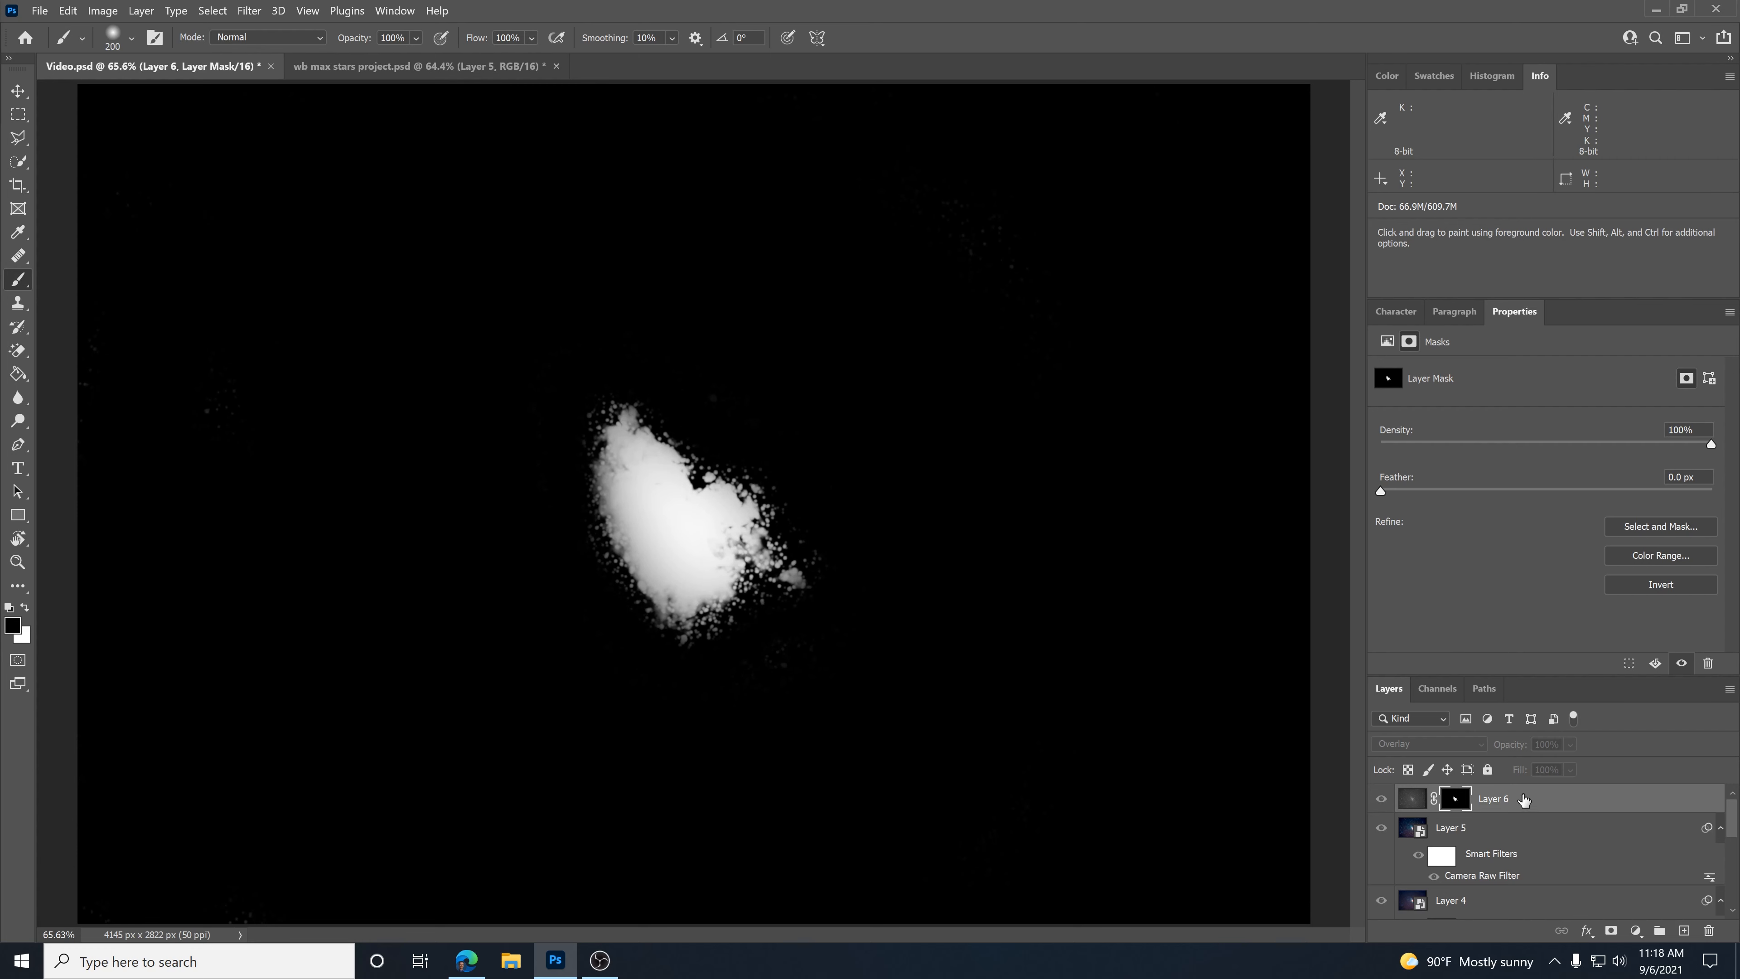
Return to the normal image view and compare the nebula with the masked Layer 6 hidden and shown.
left_click(1411, 799)
left_click(1382, 798)
left_click(1381, 798)
left_click(1381, 798)
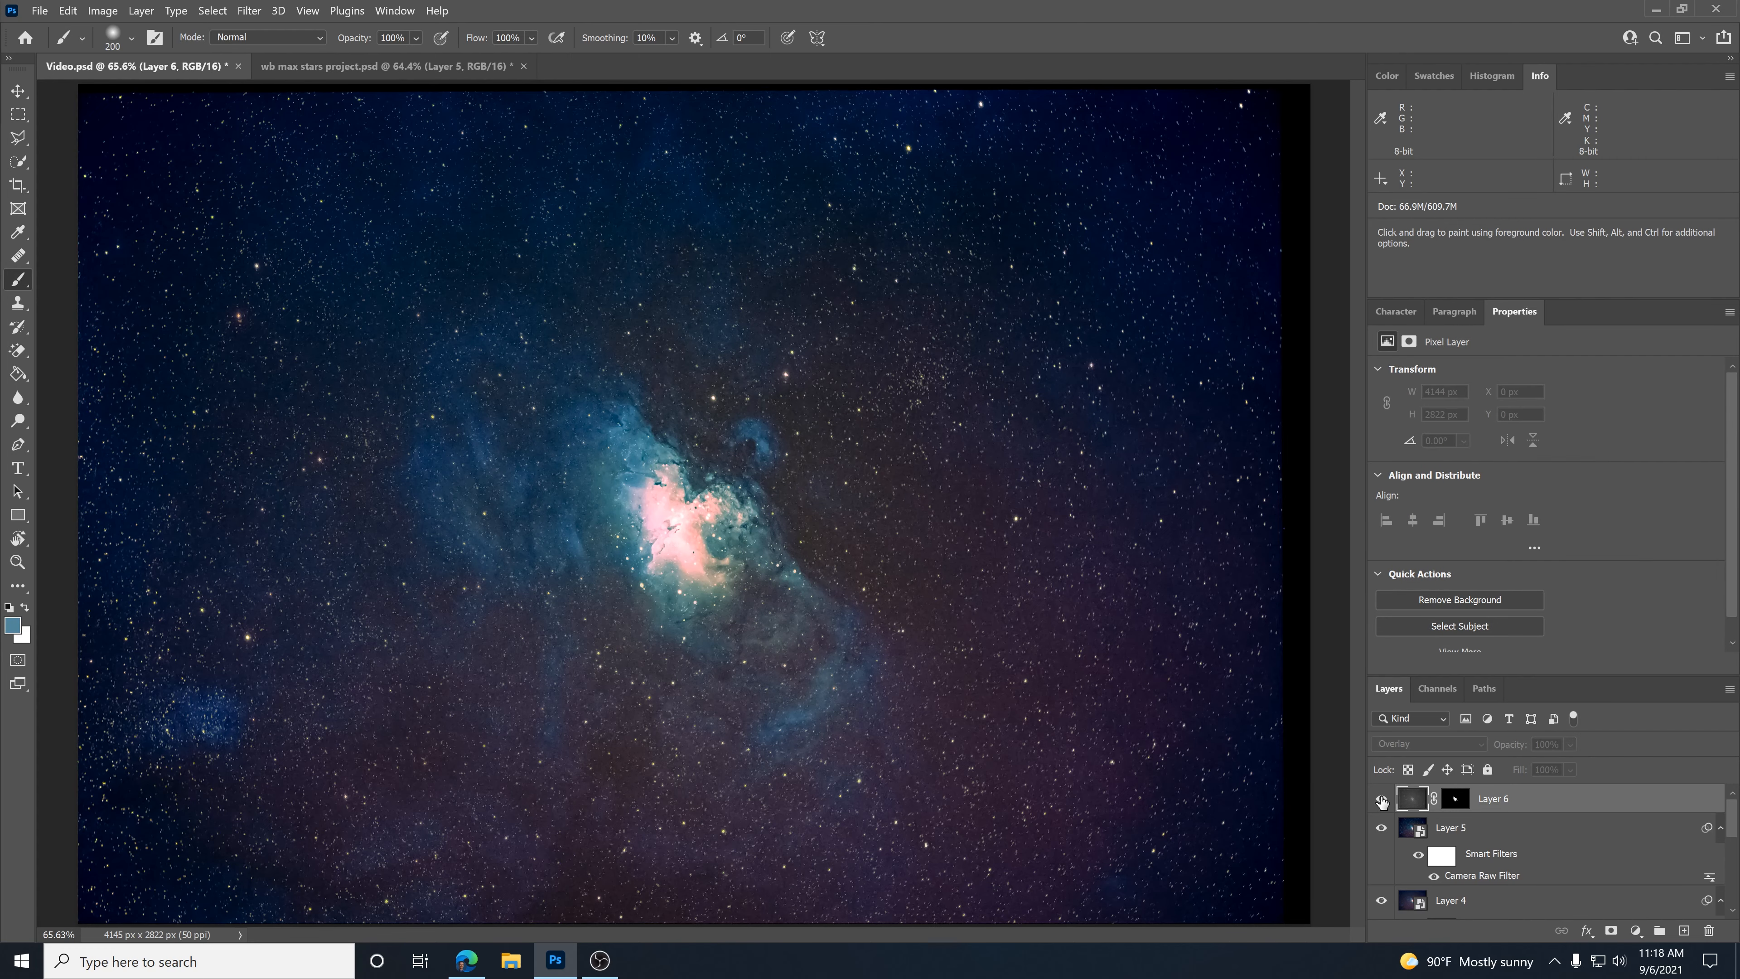
left_click(1382, 798)
left_click(1382, 798)
left_click(1381, 798)
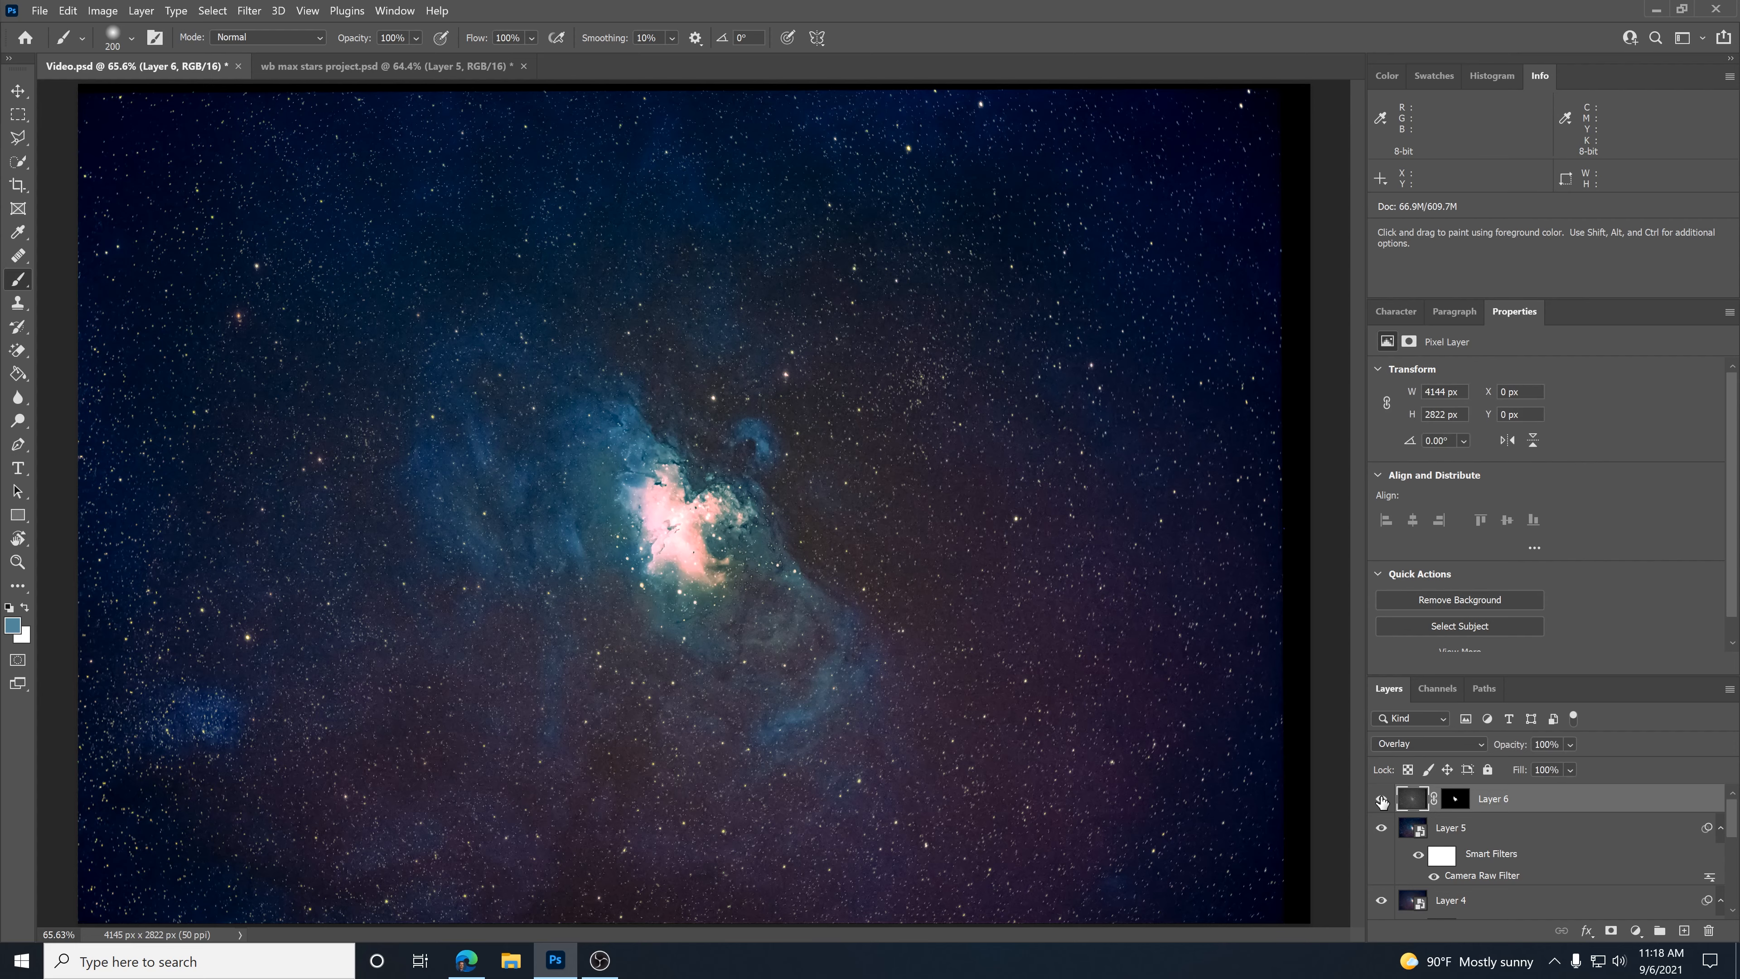
Make Layer 6's mask active and inspect the blended edges around the bright nebula core up close.
scroll(657, 441, "up", 5)
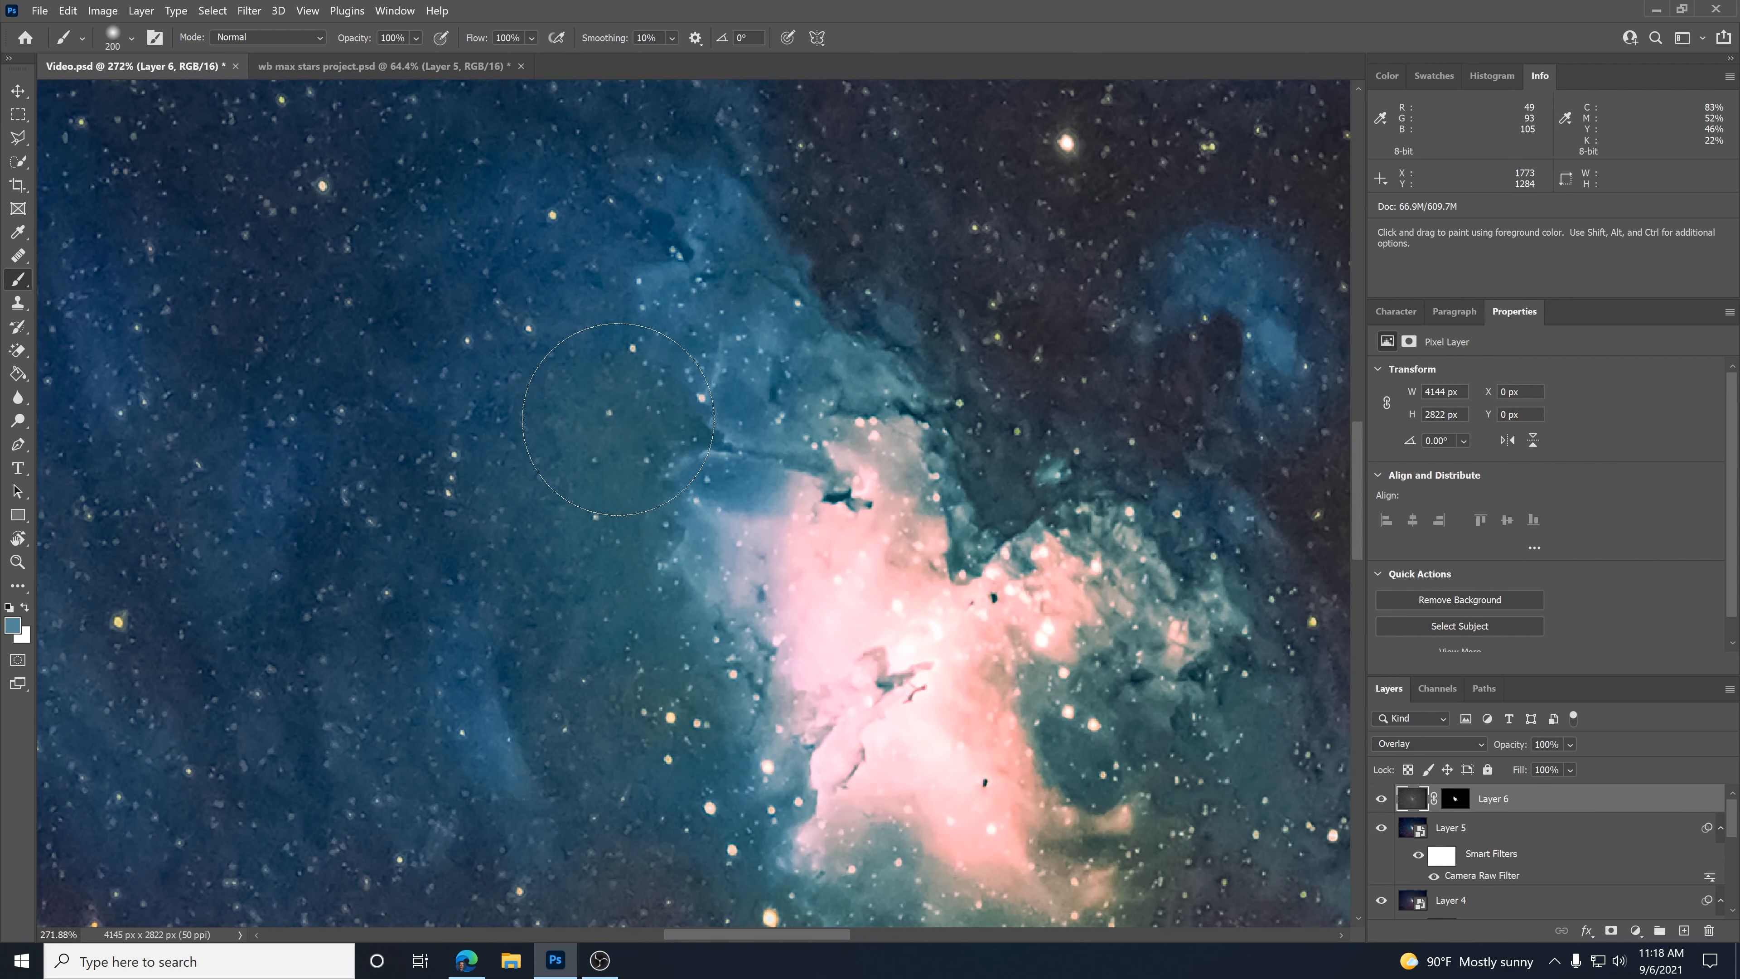
left_click(1455, 800)
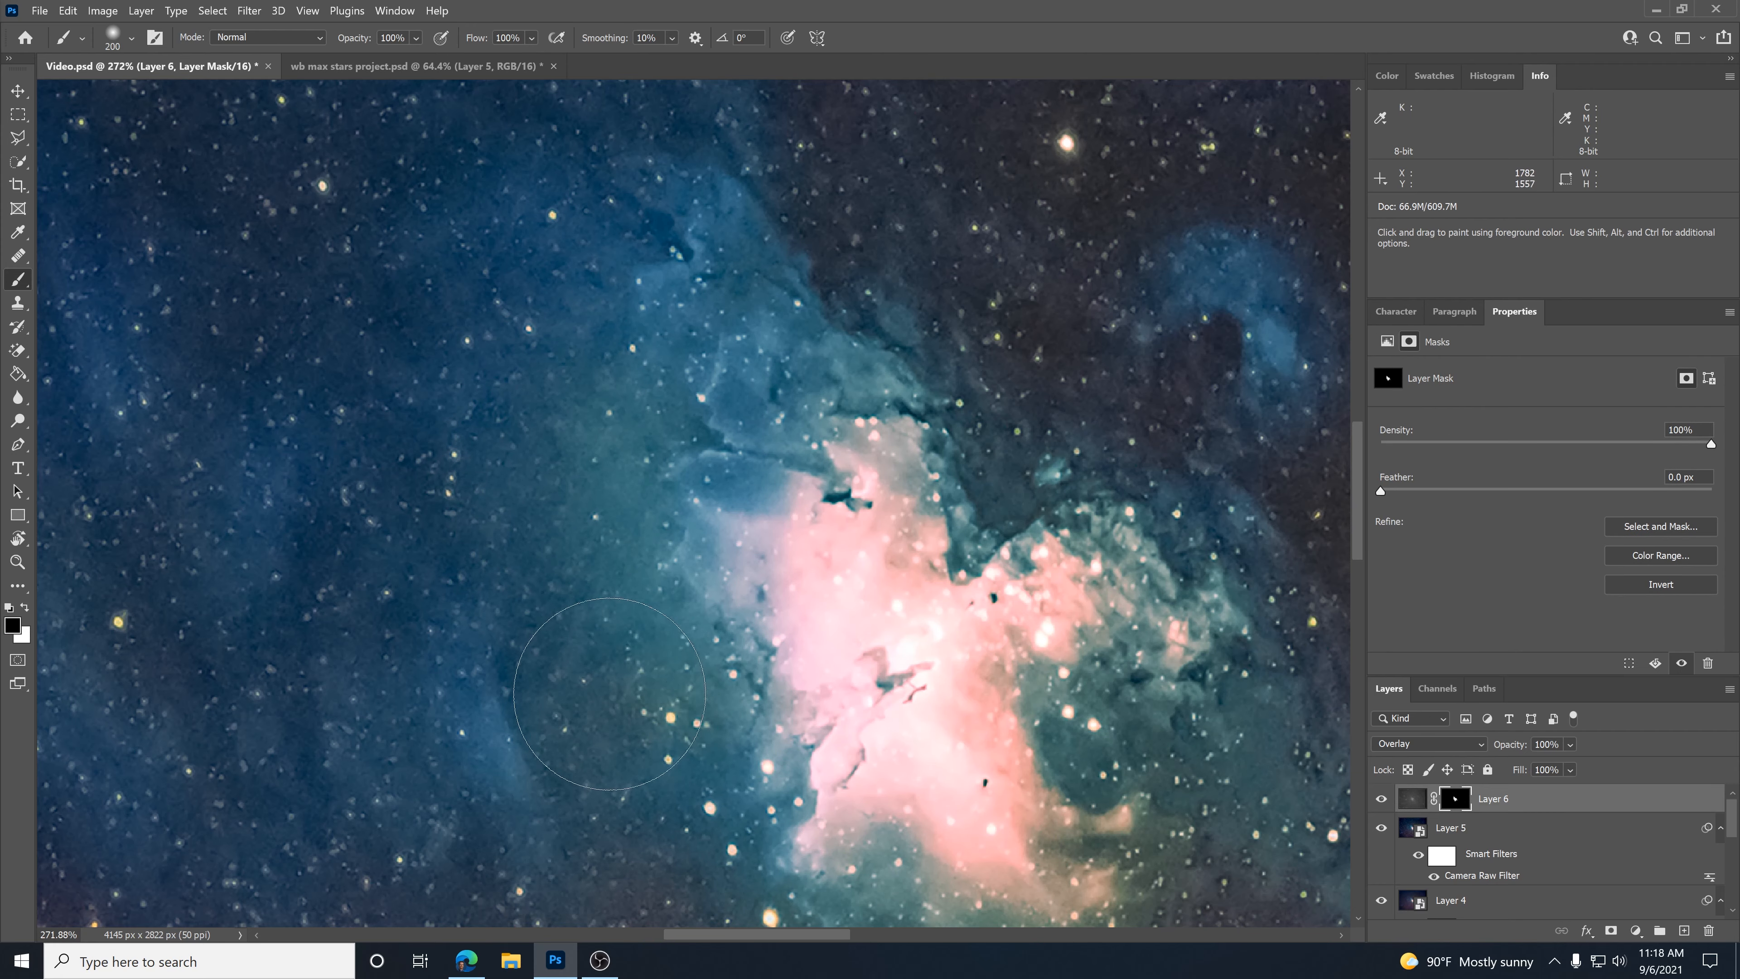
scroll(776, 775, "down", 5)
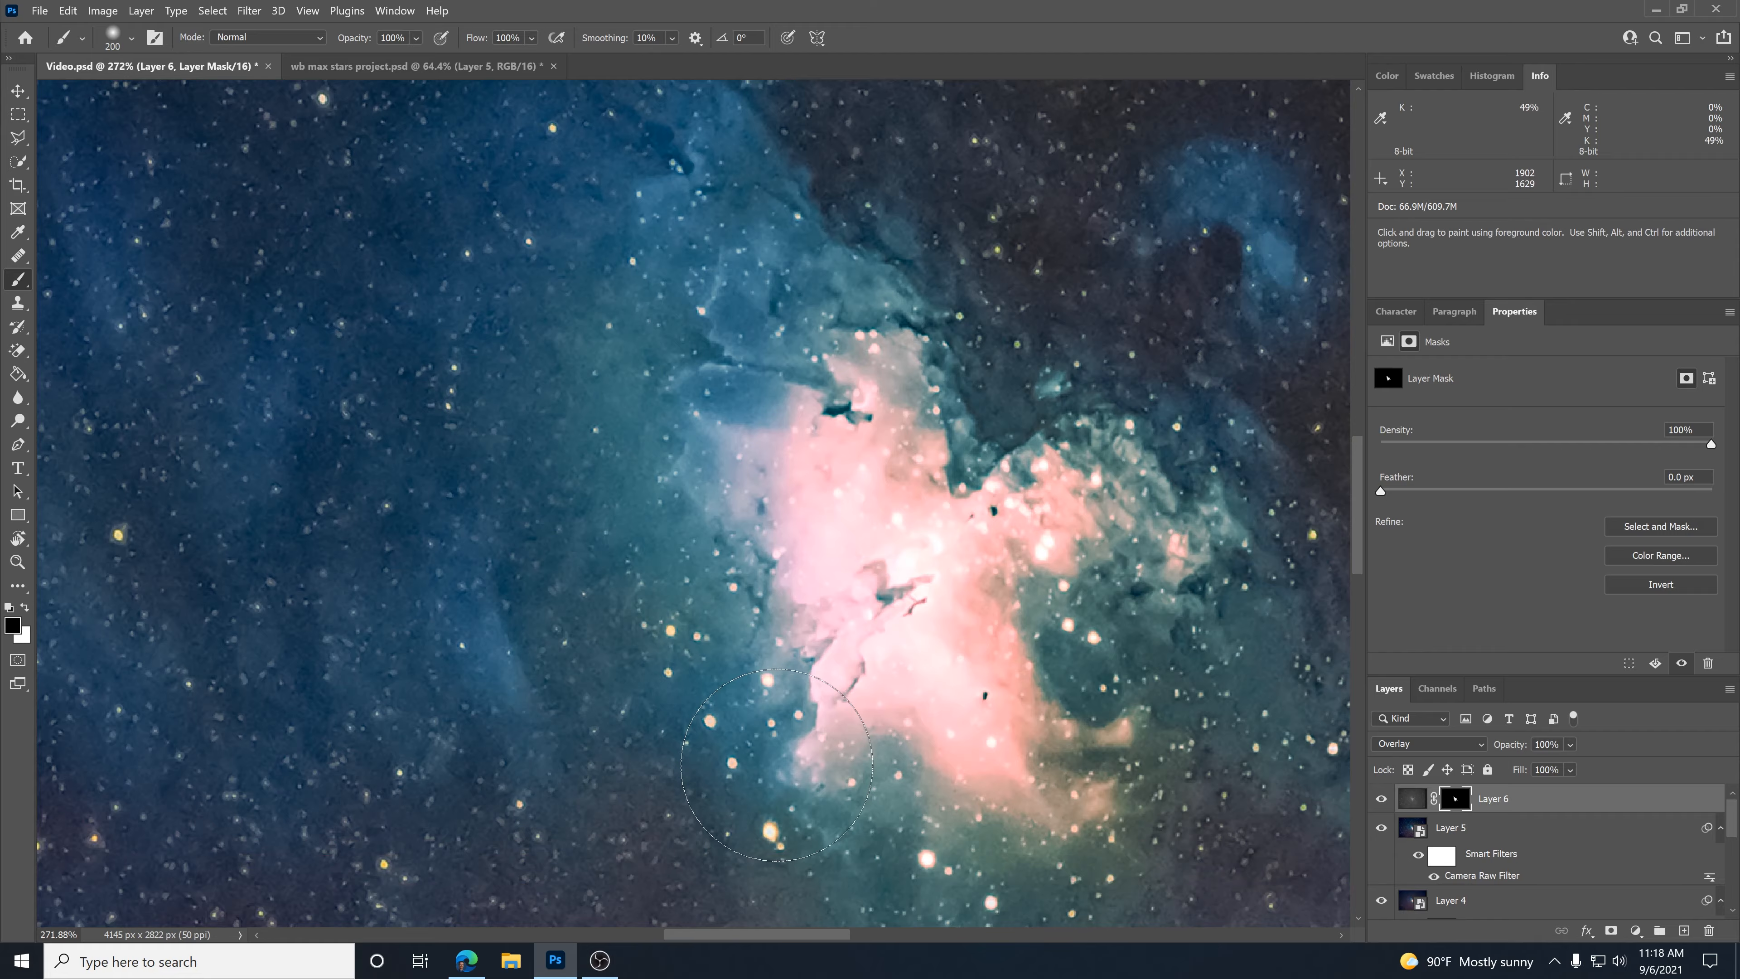
scroll(795, 281, "up", 4)
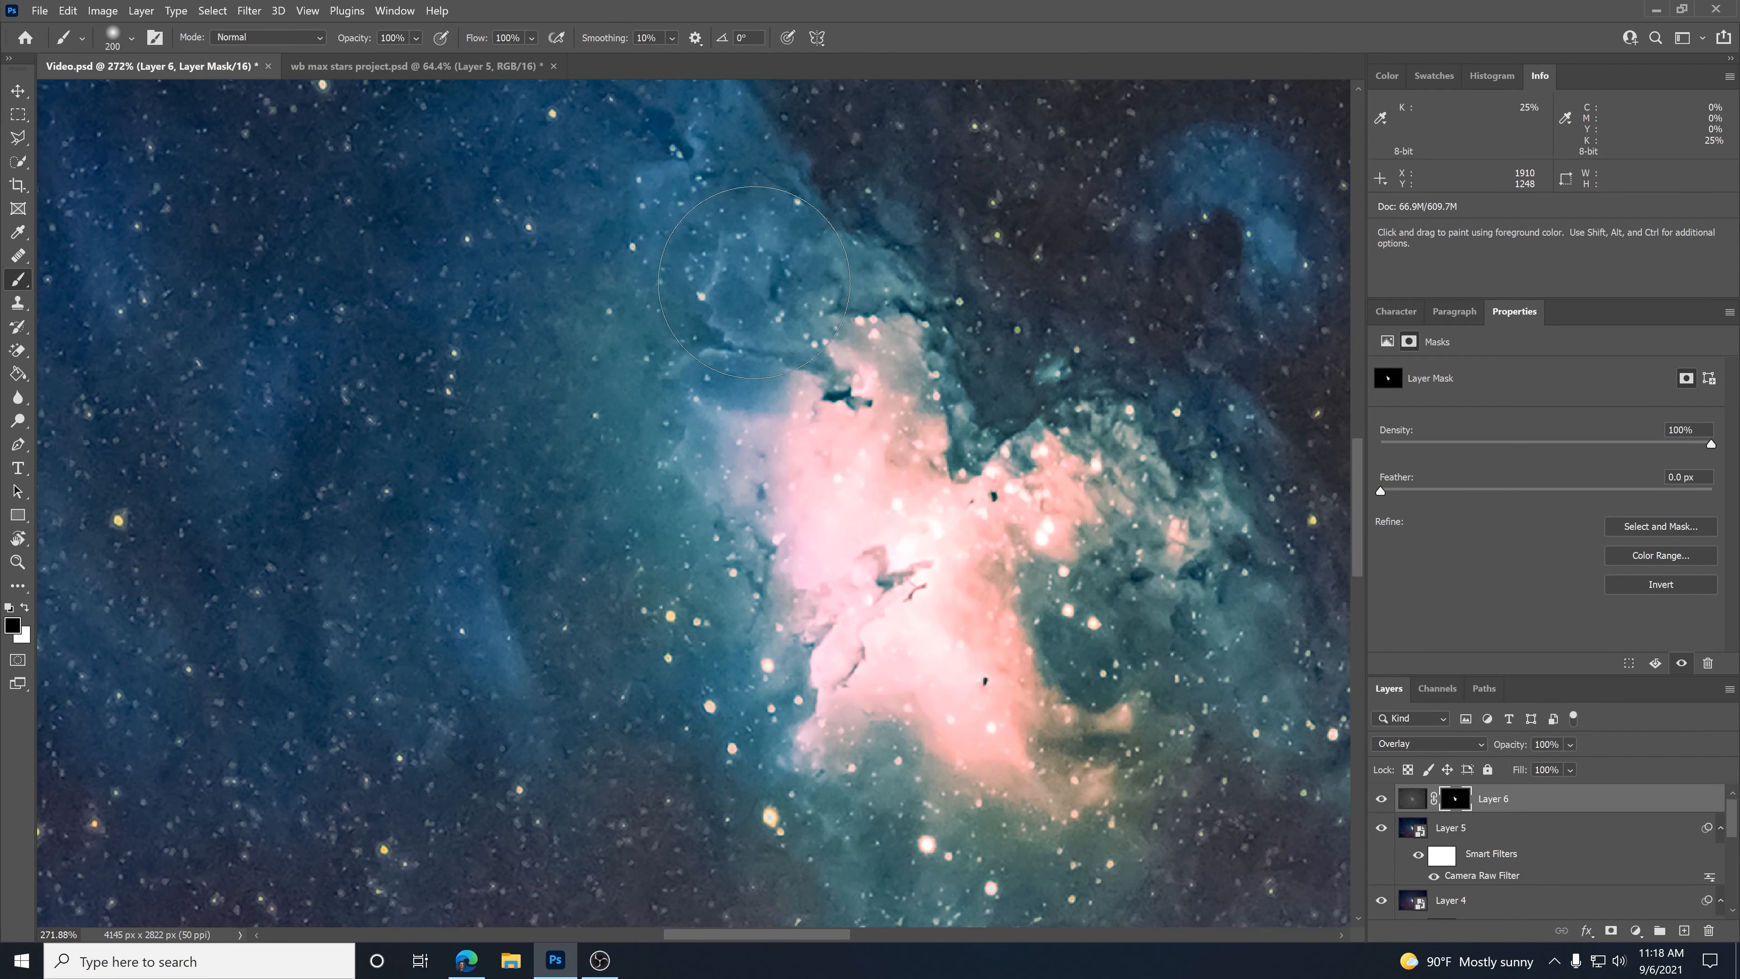
Compare the nebula with Layer 6 hidden and shown, both across the whole image and close up.
key("ctrl+0")
left_click(1381, 799)
left_click(1381, 801)
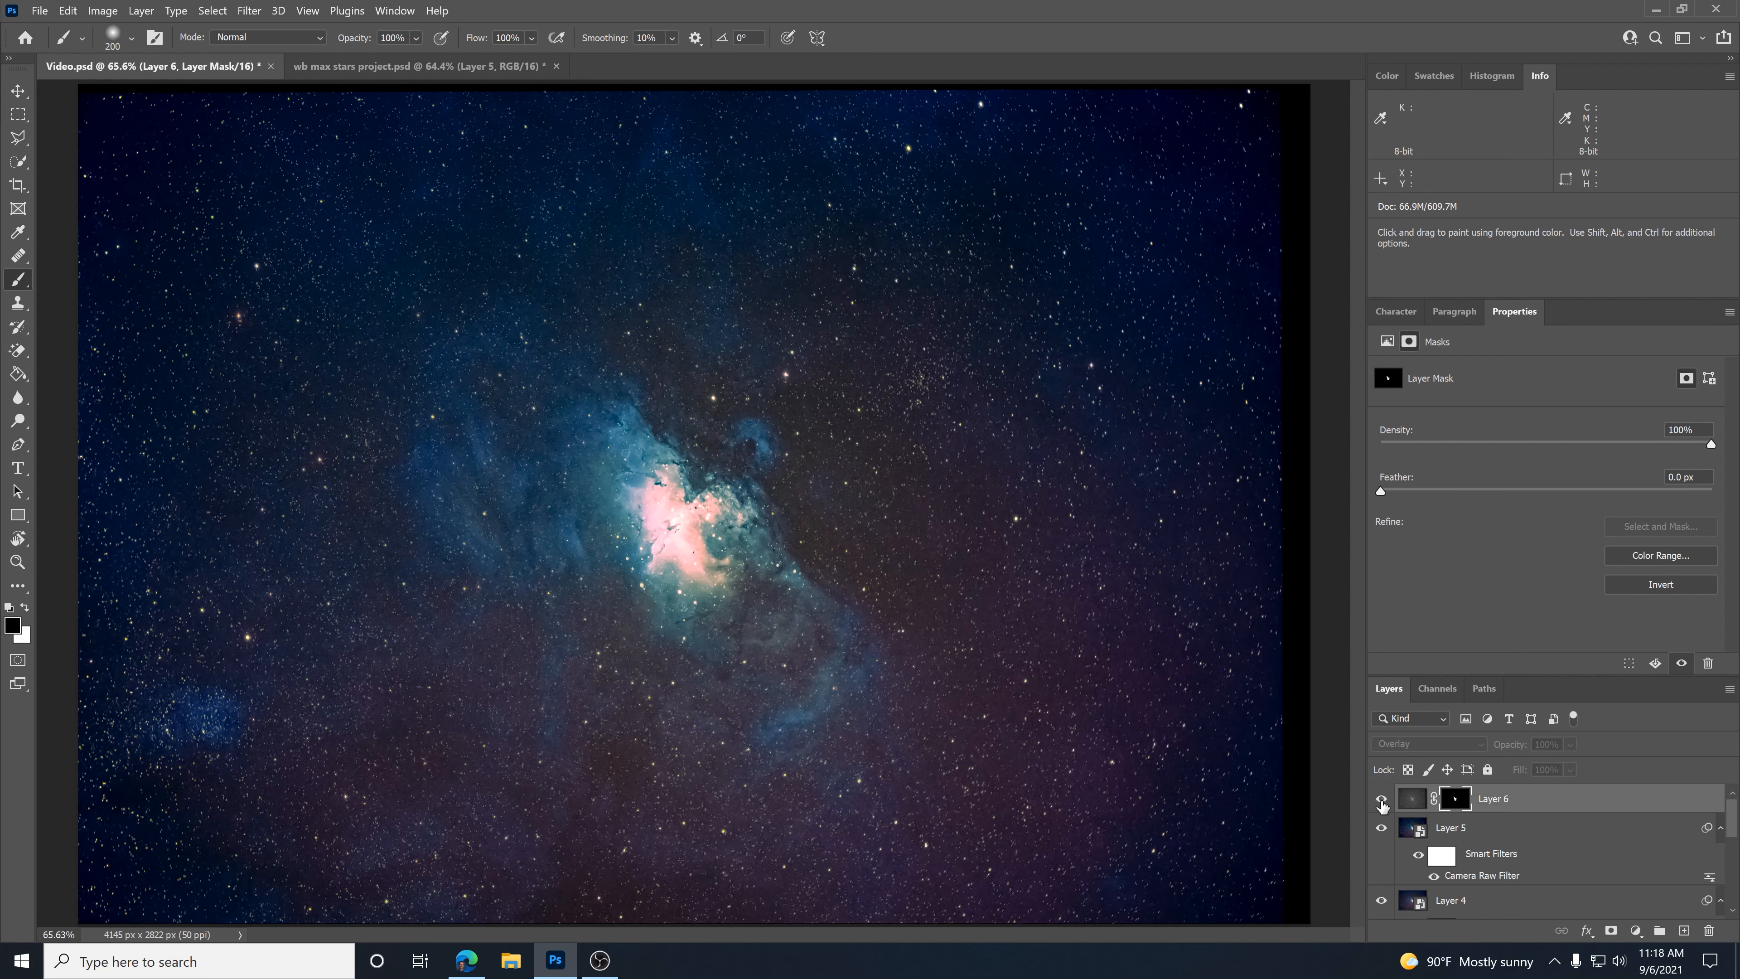
scroll(688, 534, "up", 5)
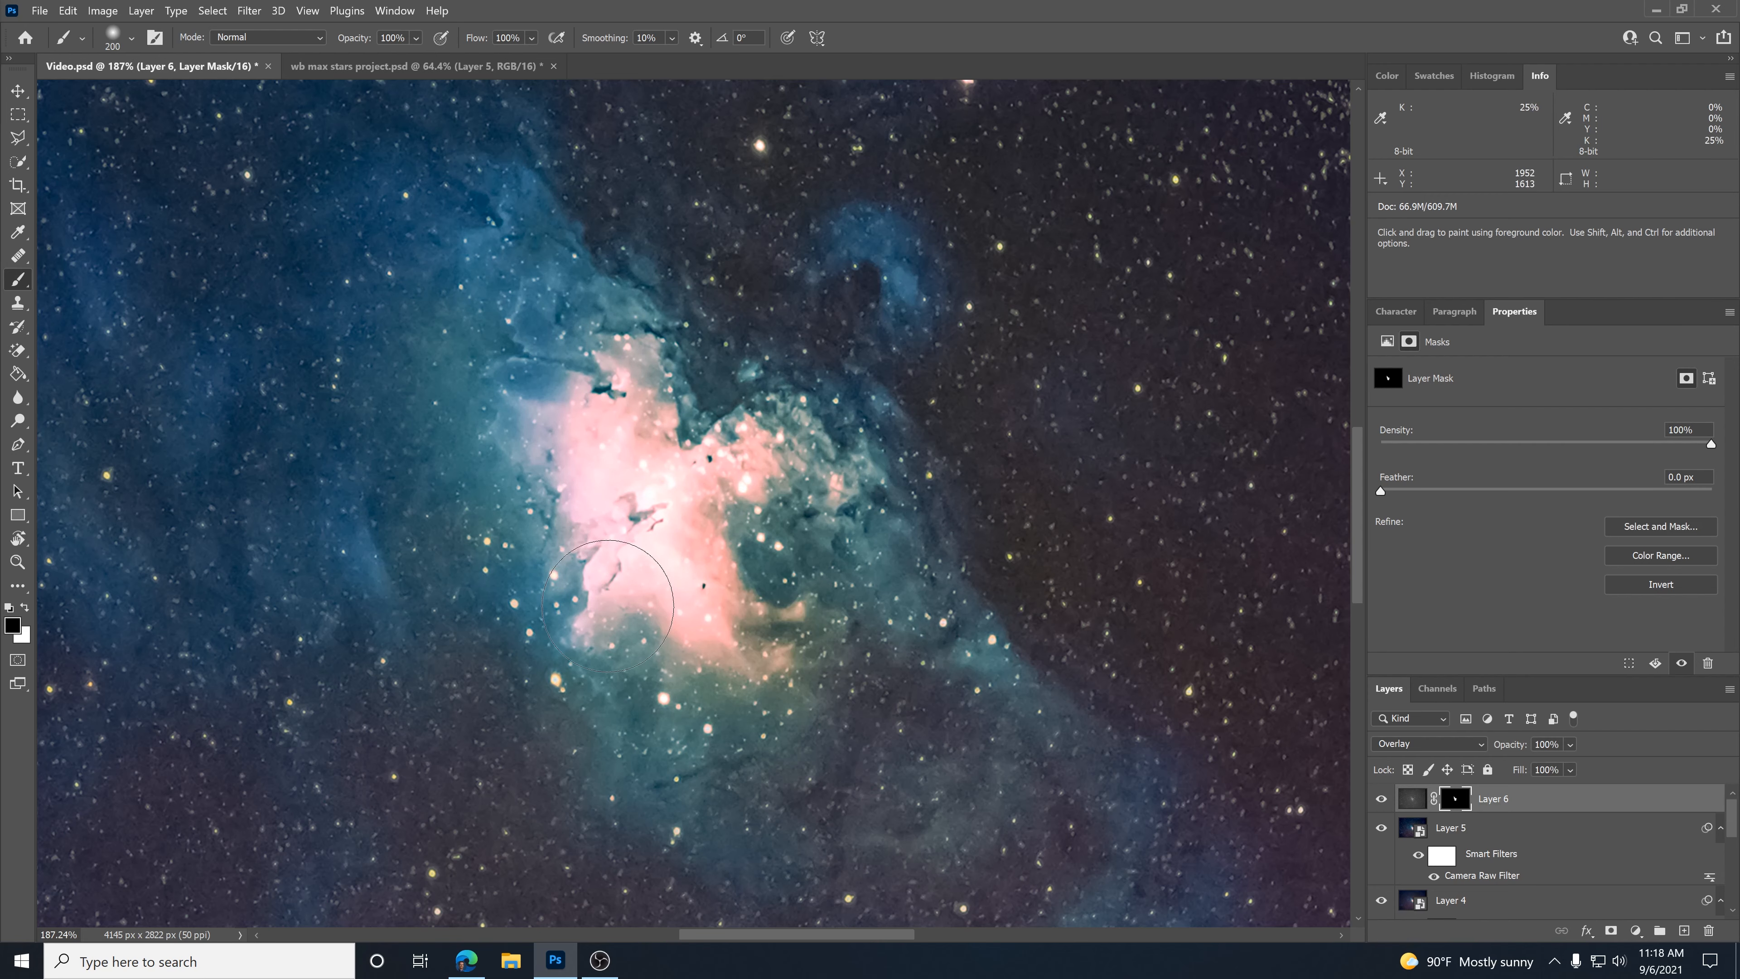
left_click(1381, 799)
left_click(1381, 799)
scroll(683, 388, "down", 4)
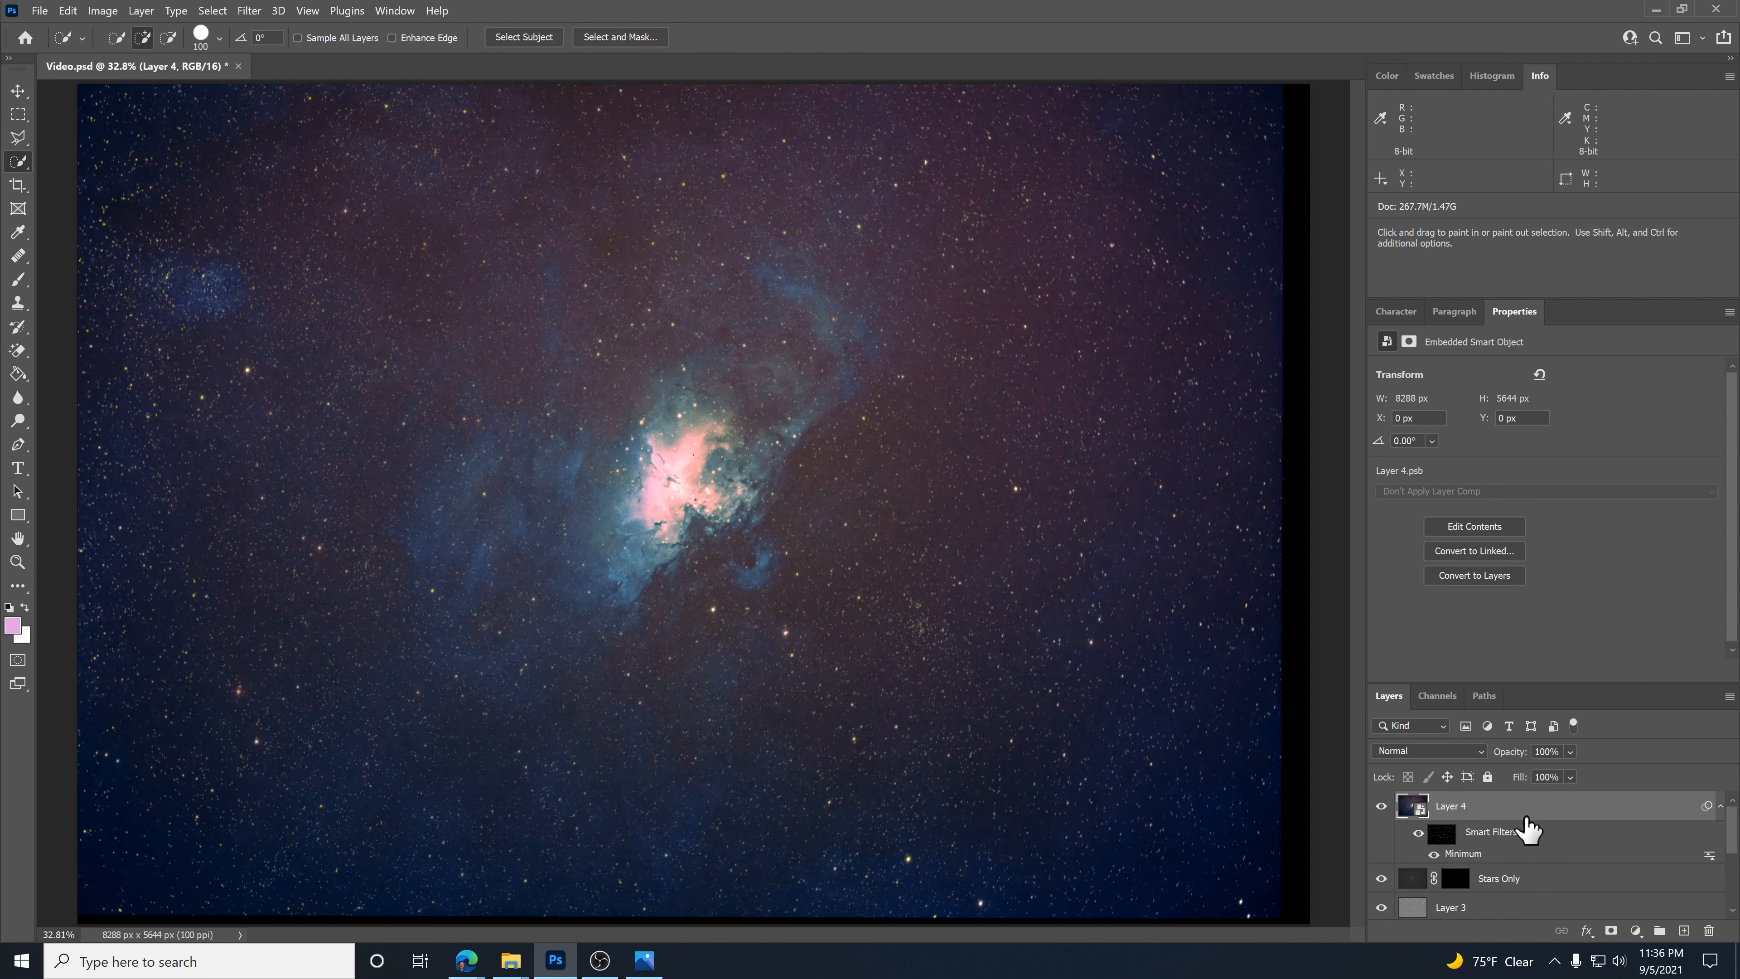
Stamp all visible layers into a new layer above Layer 4 and flip the whole canvas vertically.
key("ctrl+shift+alt+n")
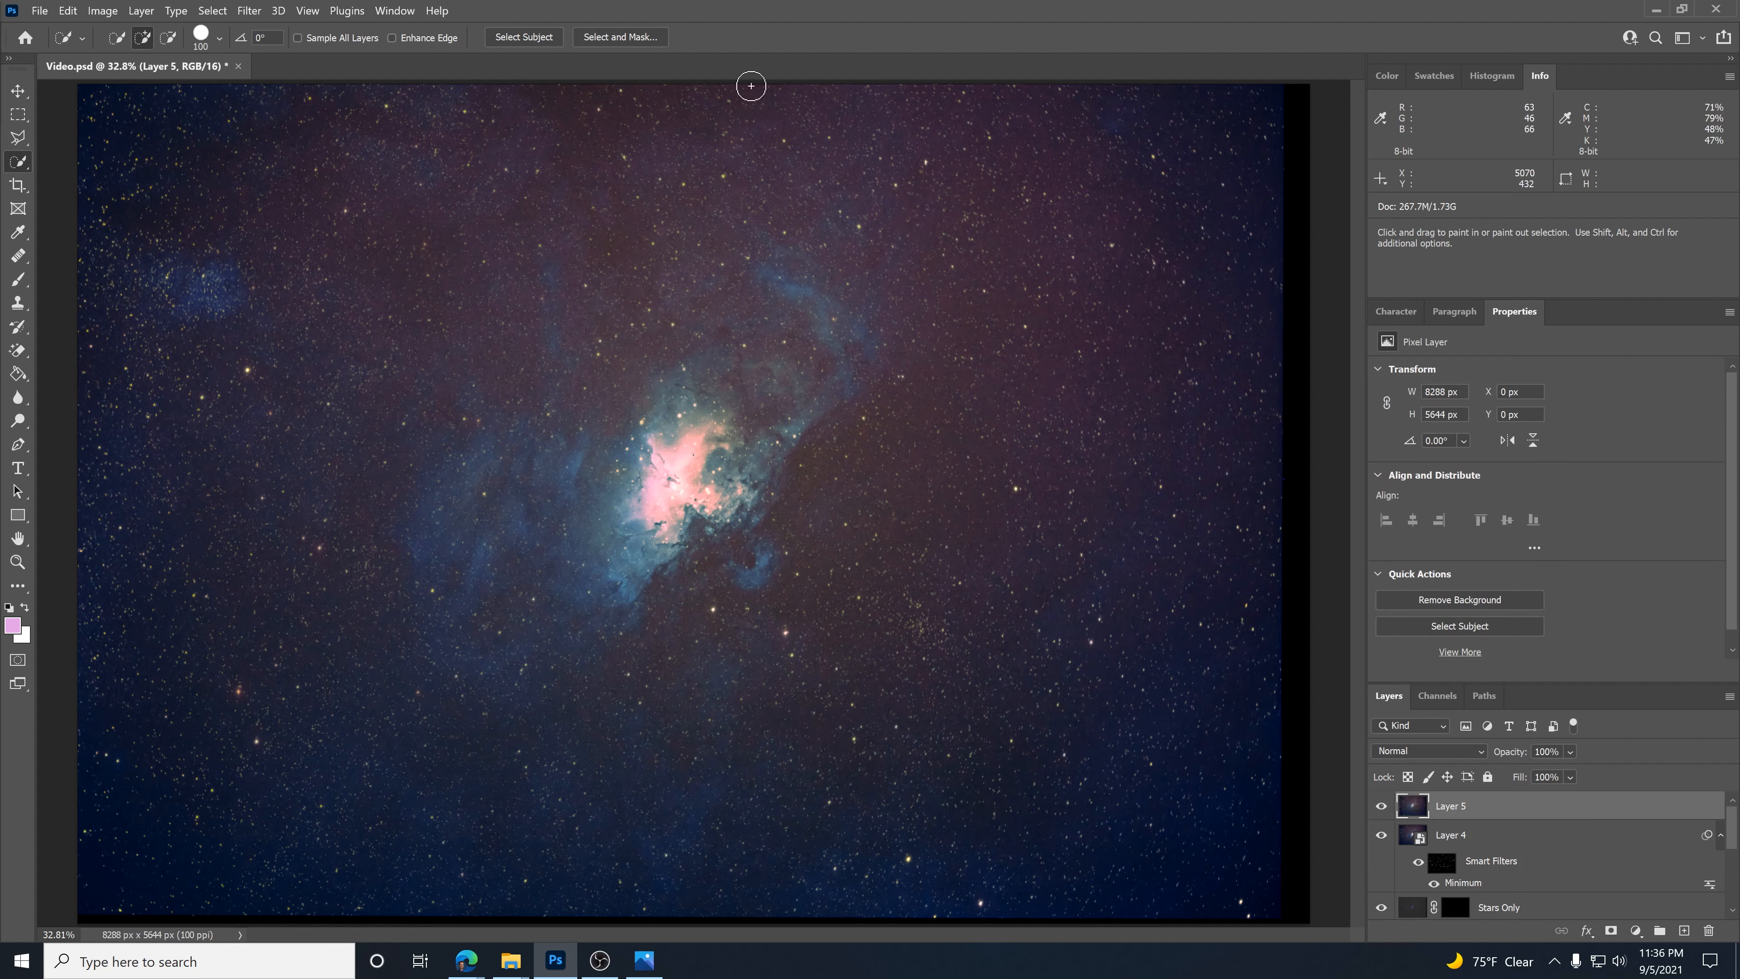
left_click(103, 10)
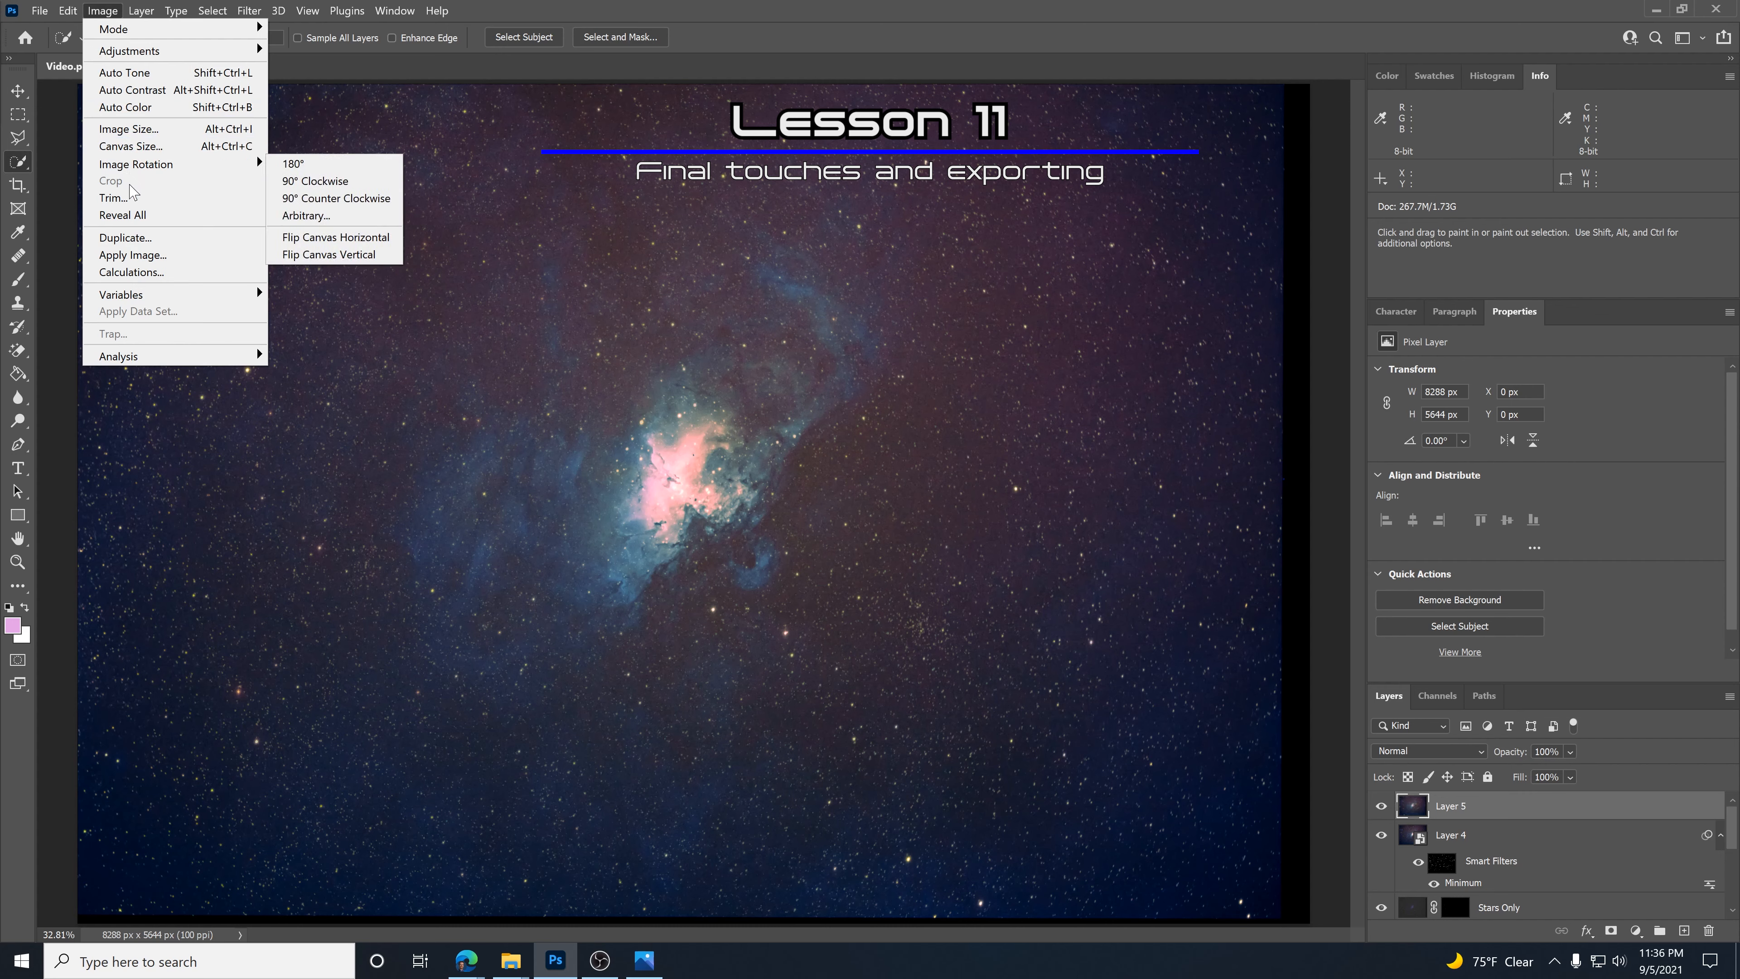
mouse_move(165, 165)
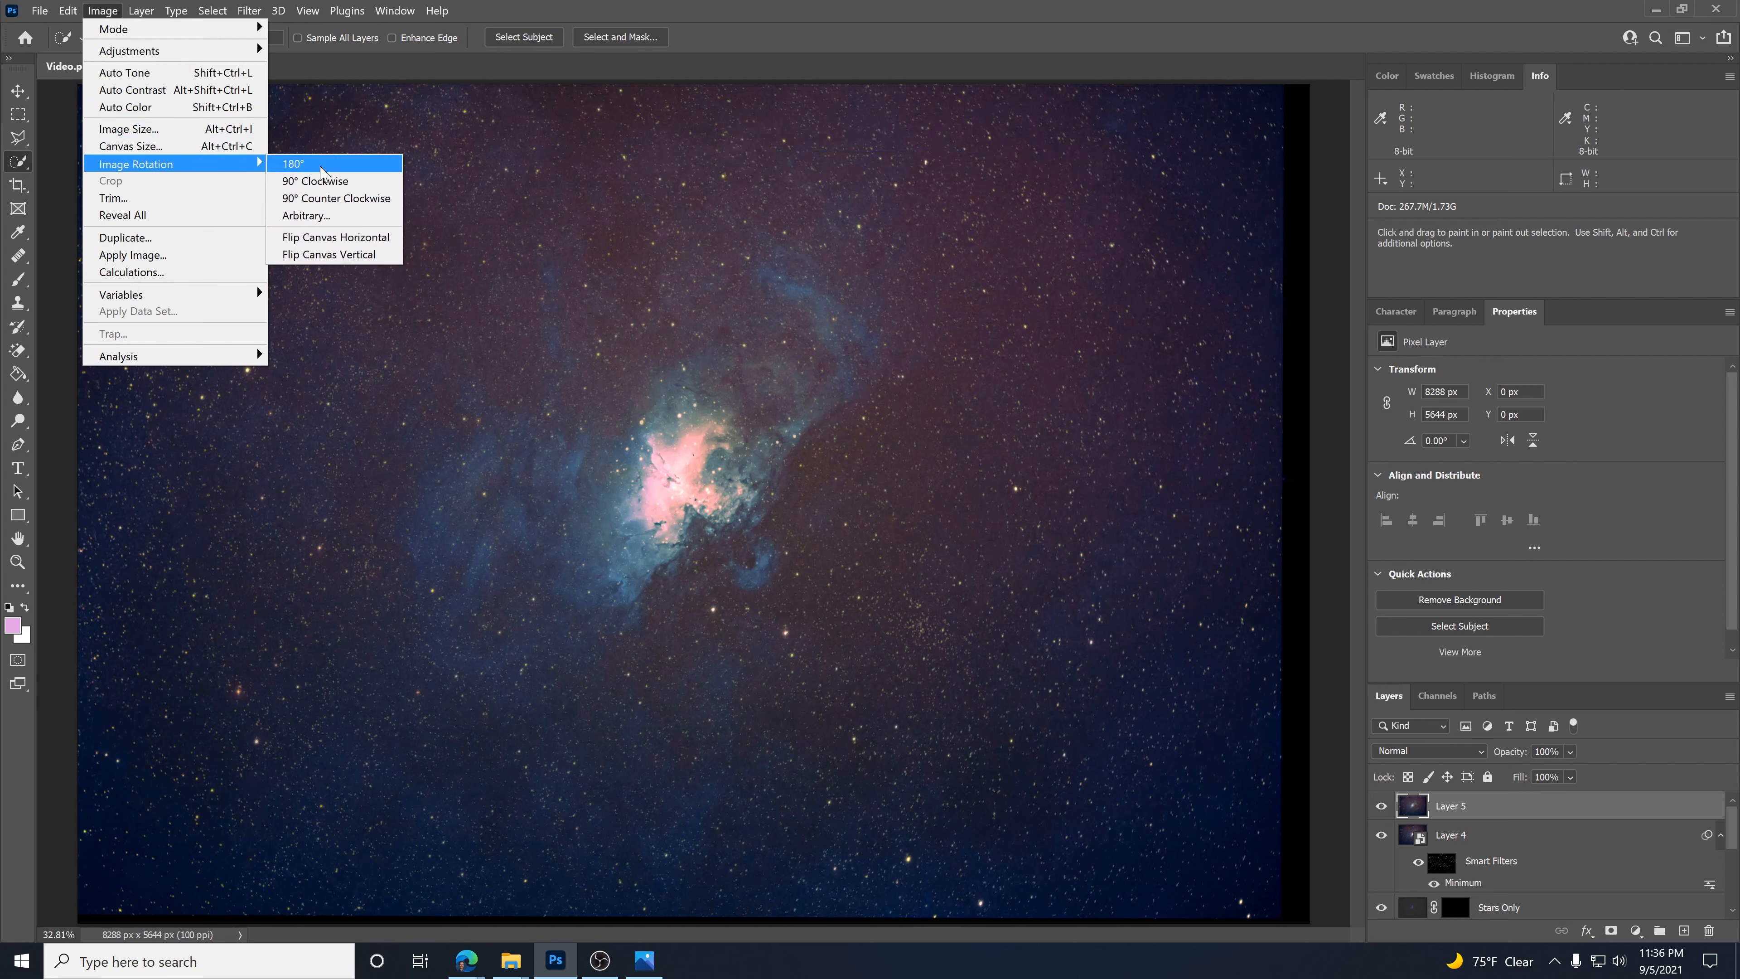
left_click(336, 254)
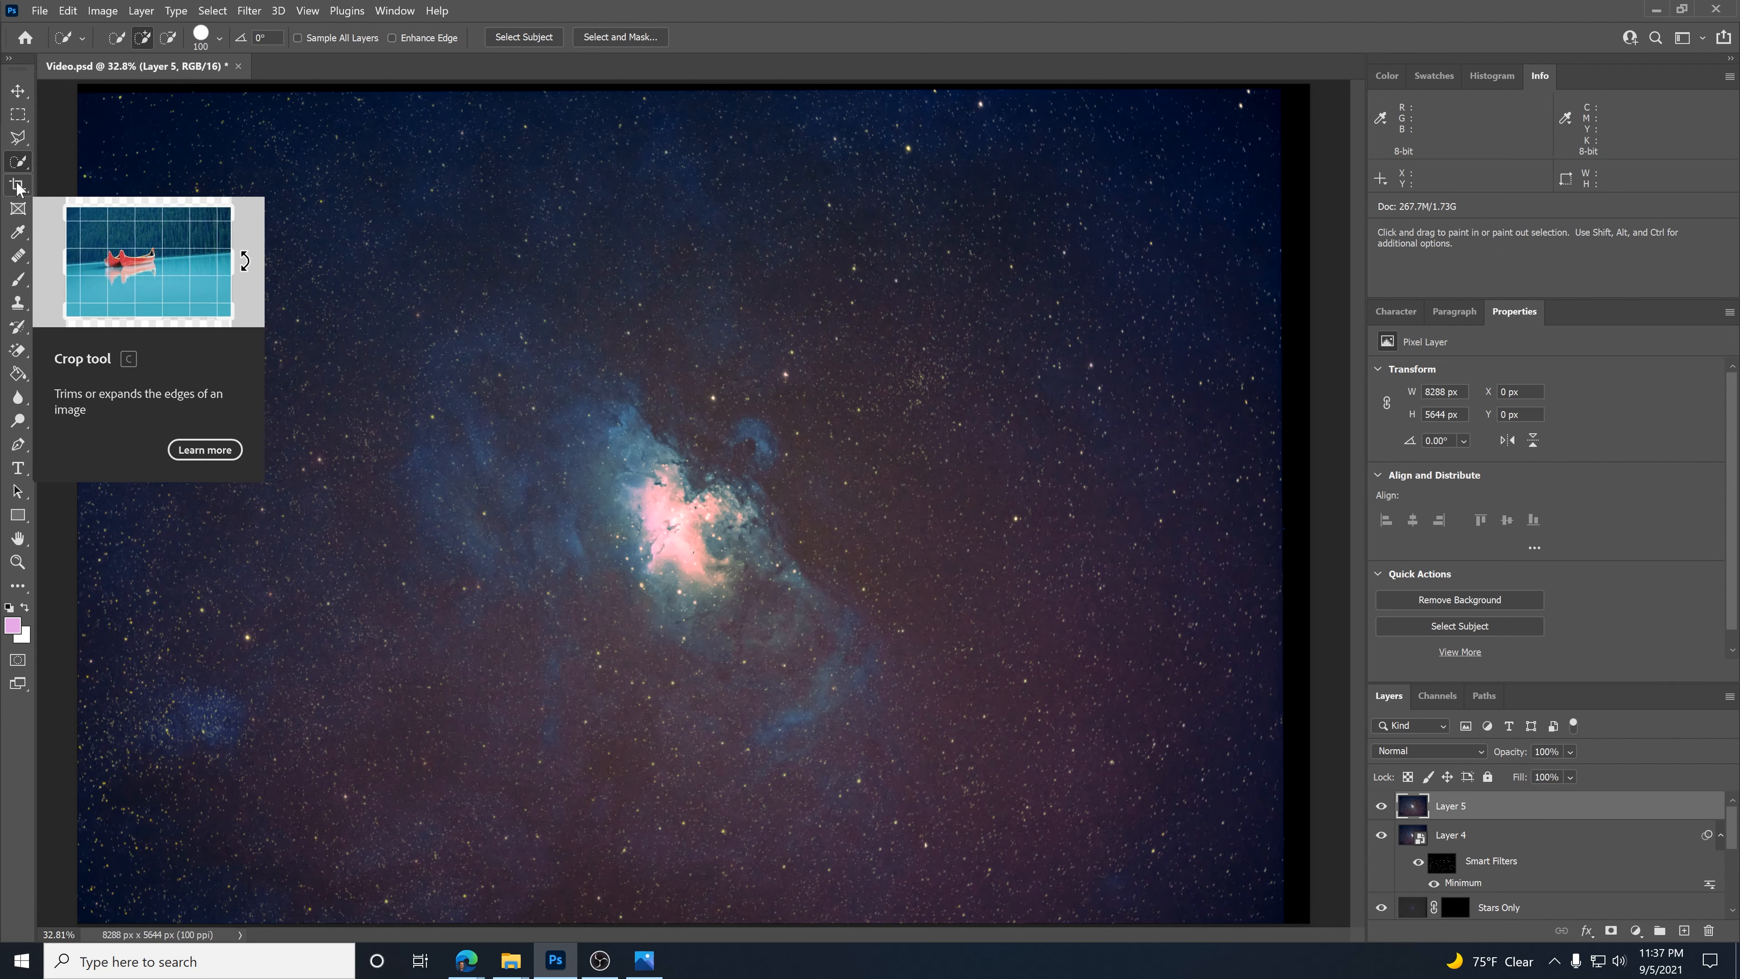
Crop the image at its original ratio to about 5798 × 3948 px around the nebula, excluding the black borders.
left_click(21, 186)
left_click_drag(1313, 85, 1187, 155)
left_click_drag(204, 843, 373, 719)
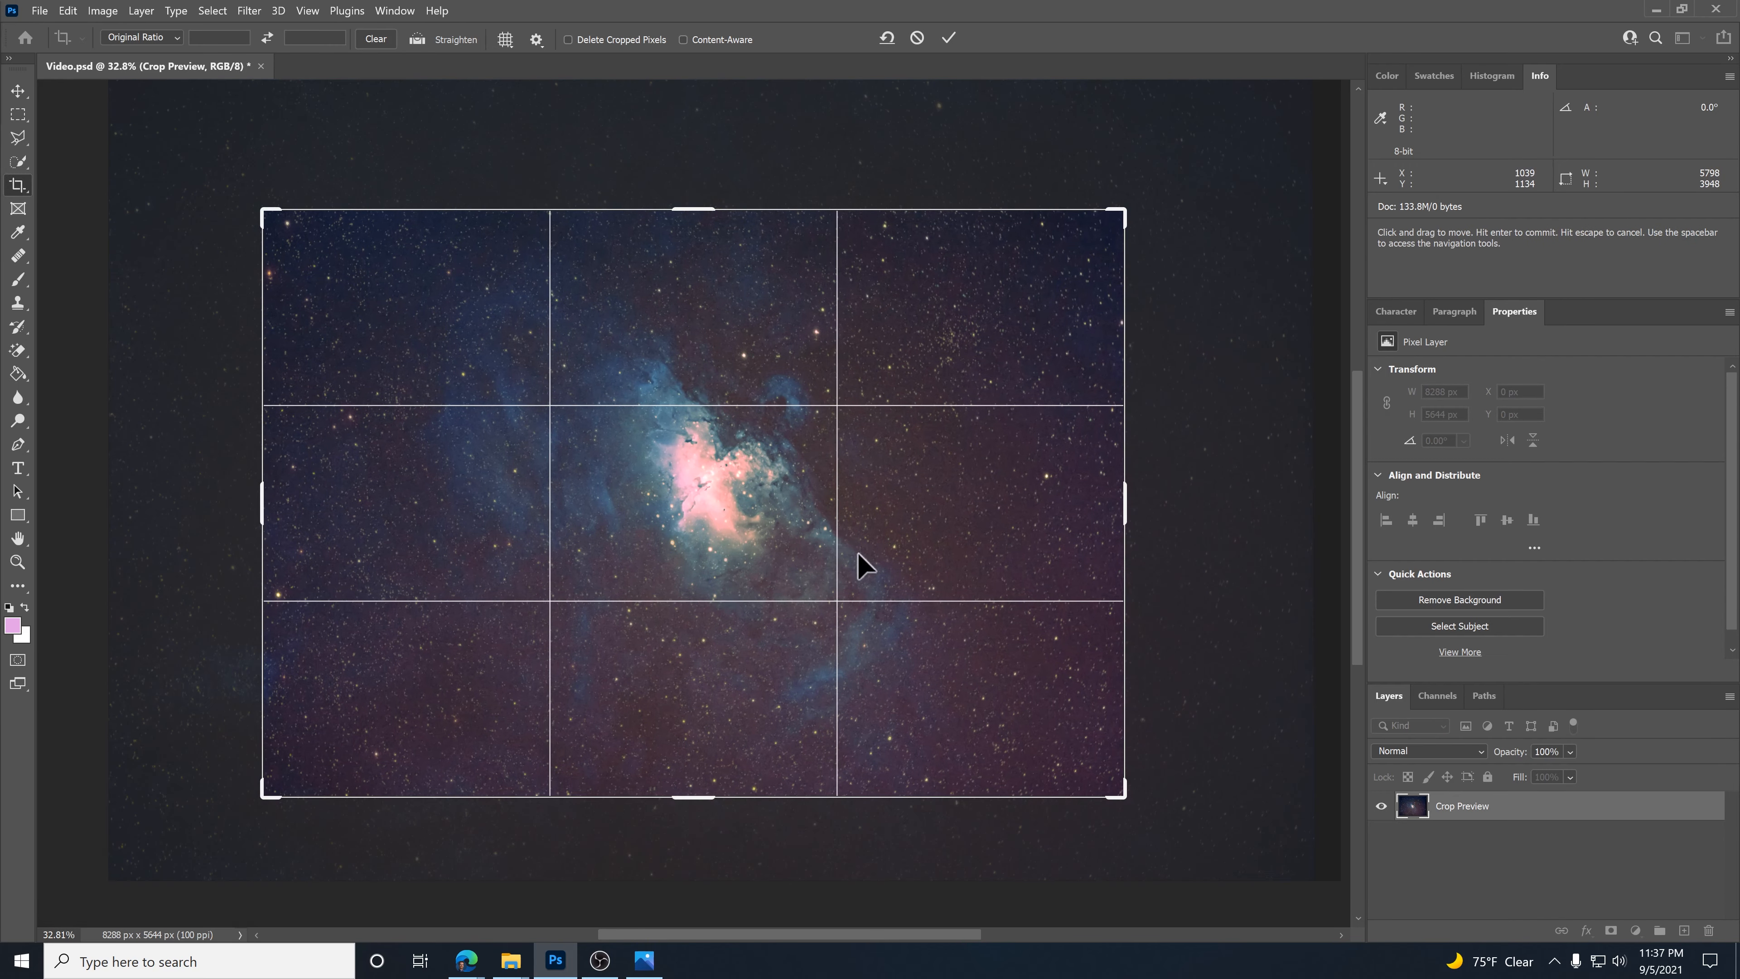
Open the Image Size settings for the cropped image.
left_click(103, 10)
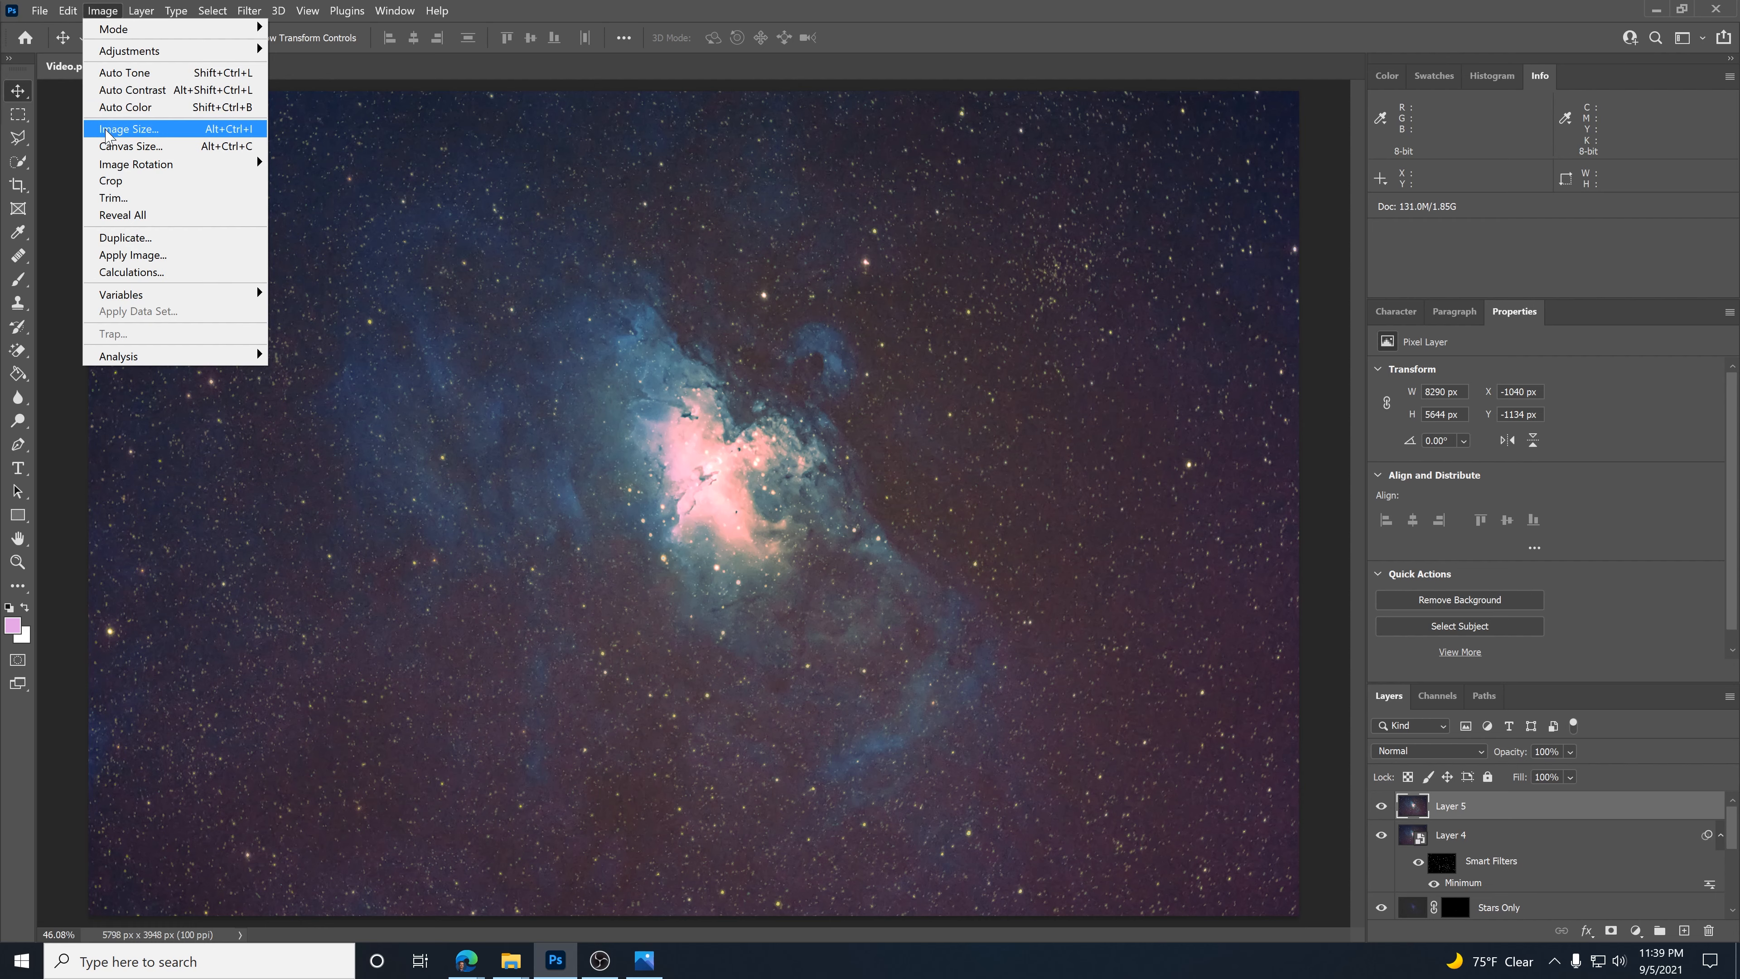
left_click(129, 128)
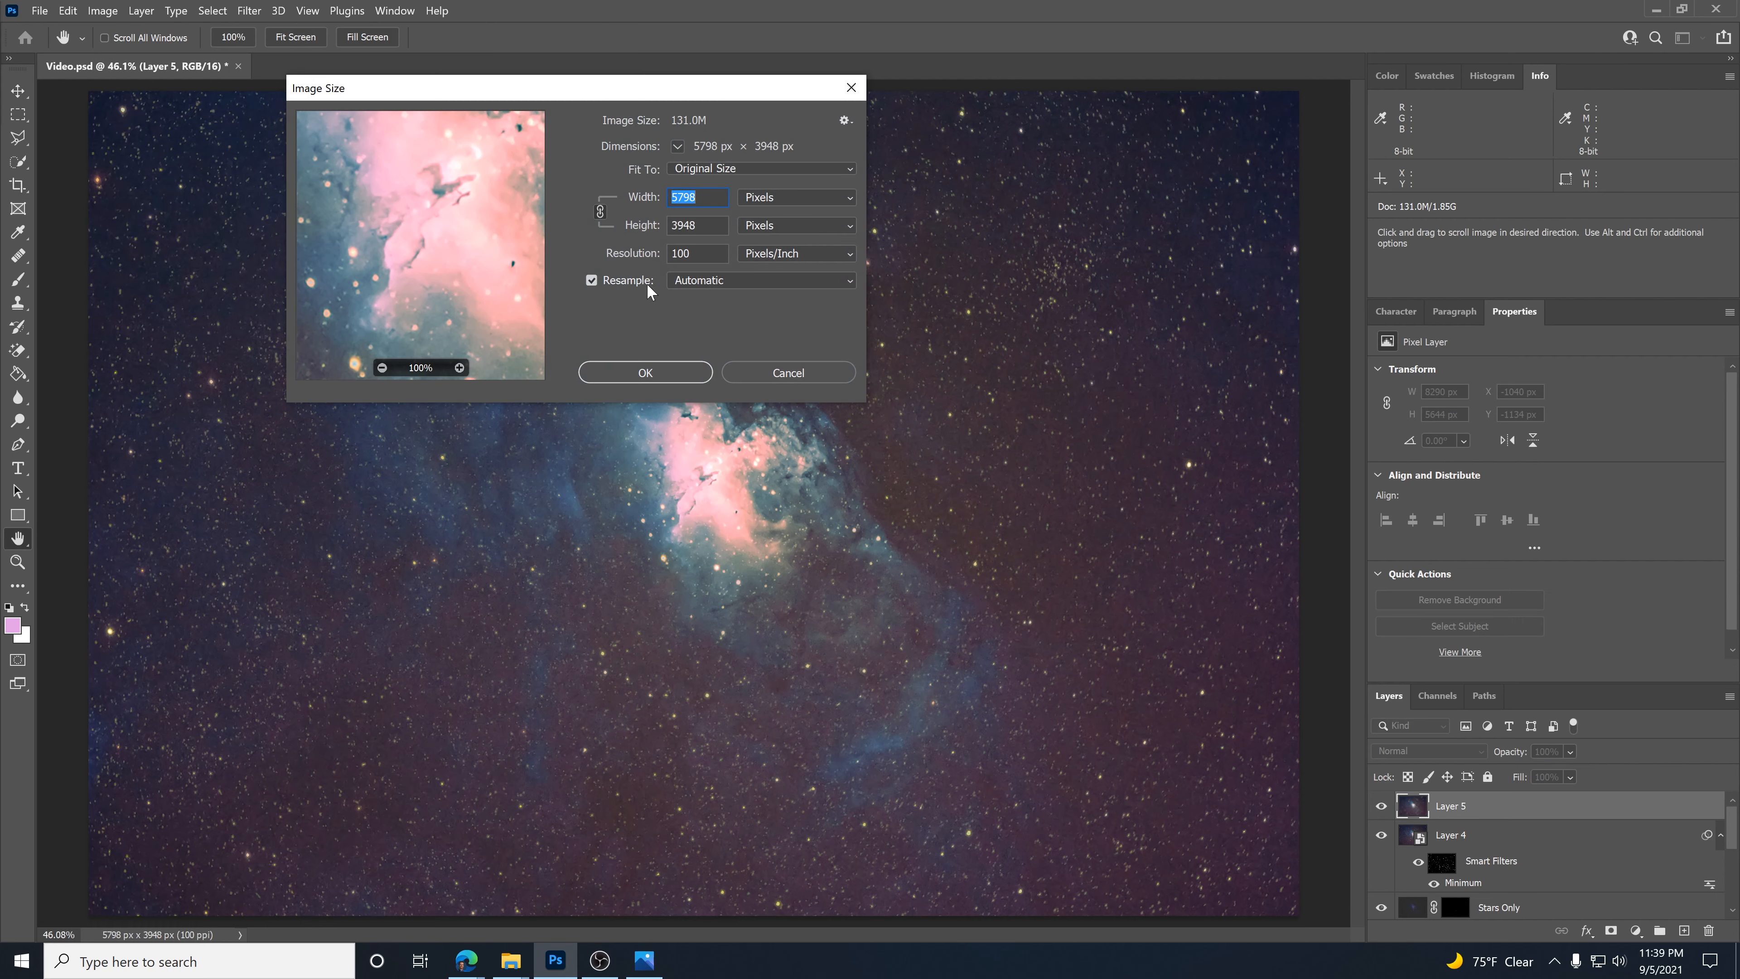